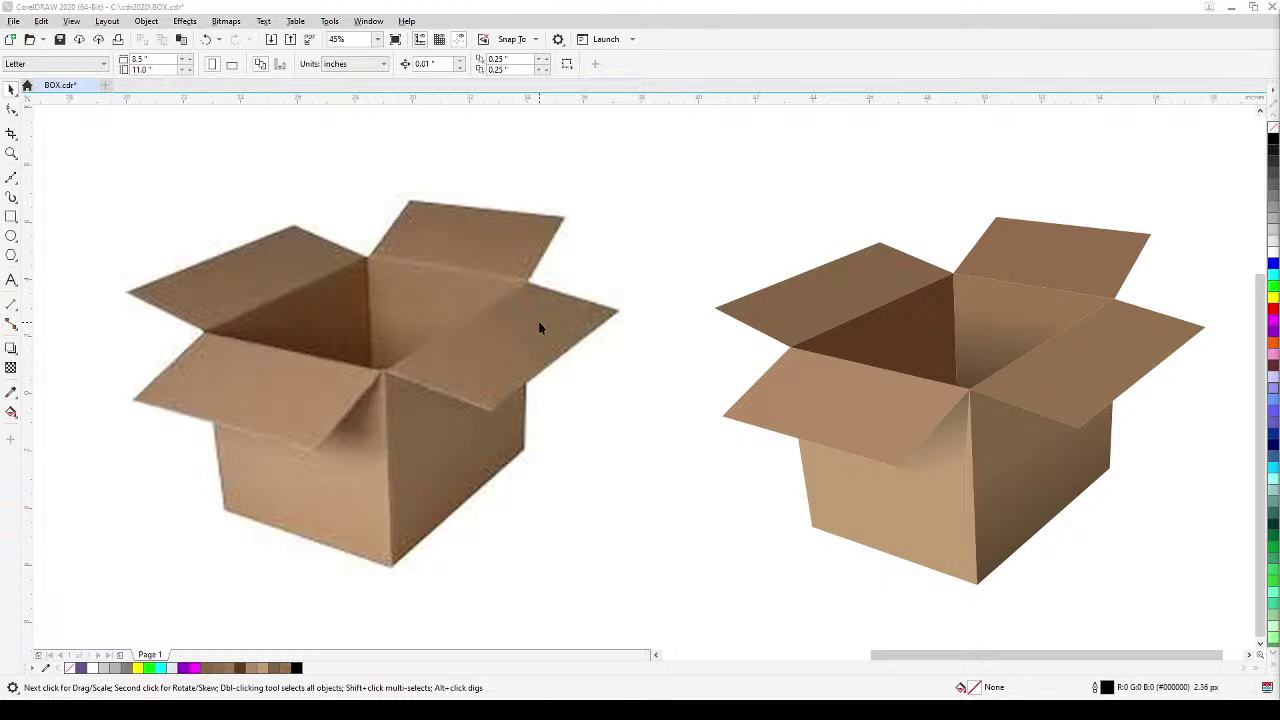
- Pan and zoom the view in on the enlarged box photo
scroll(543, 329, "up", 3)
left_click_drag(590, 340, 906, 336)
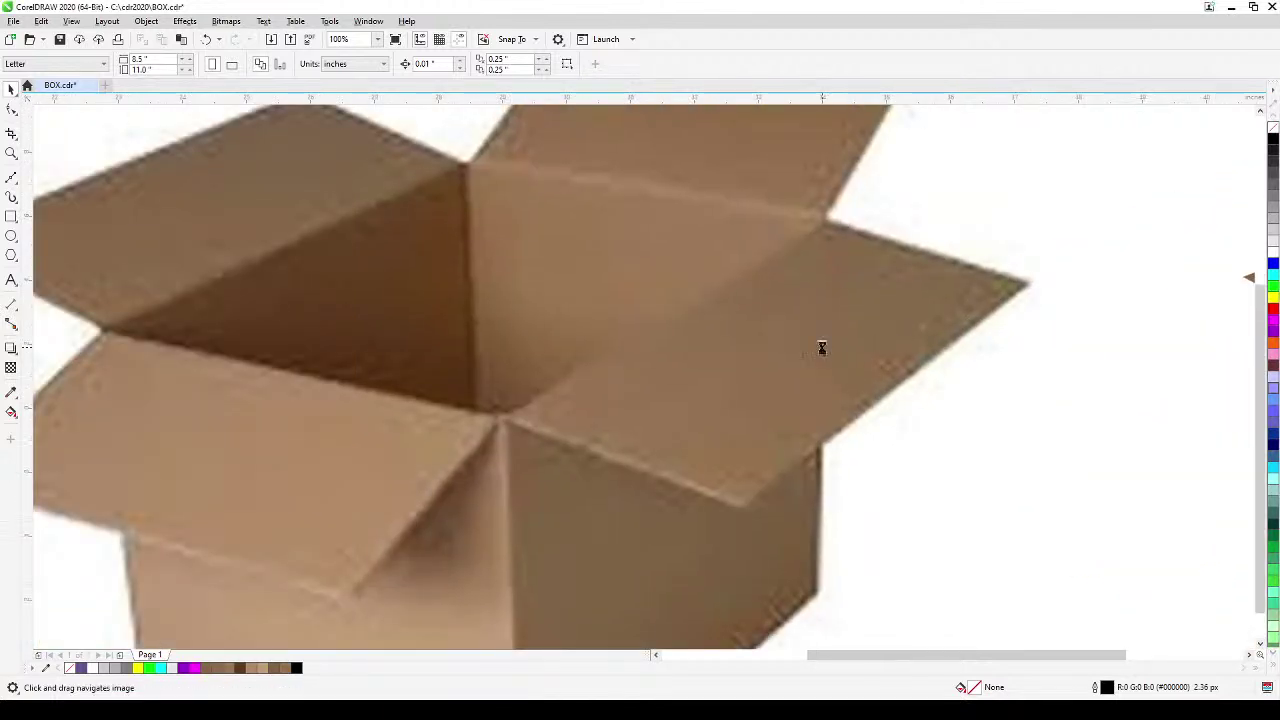
scroll(766, 363, "down", 2)
scroll(766, 366, "up", 2)
left_click_drag(766, 366, 822, 355)
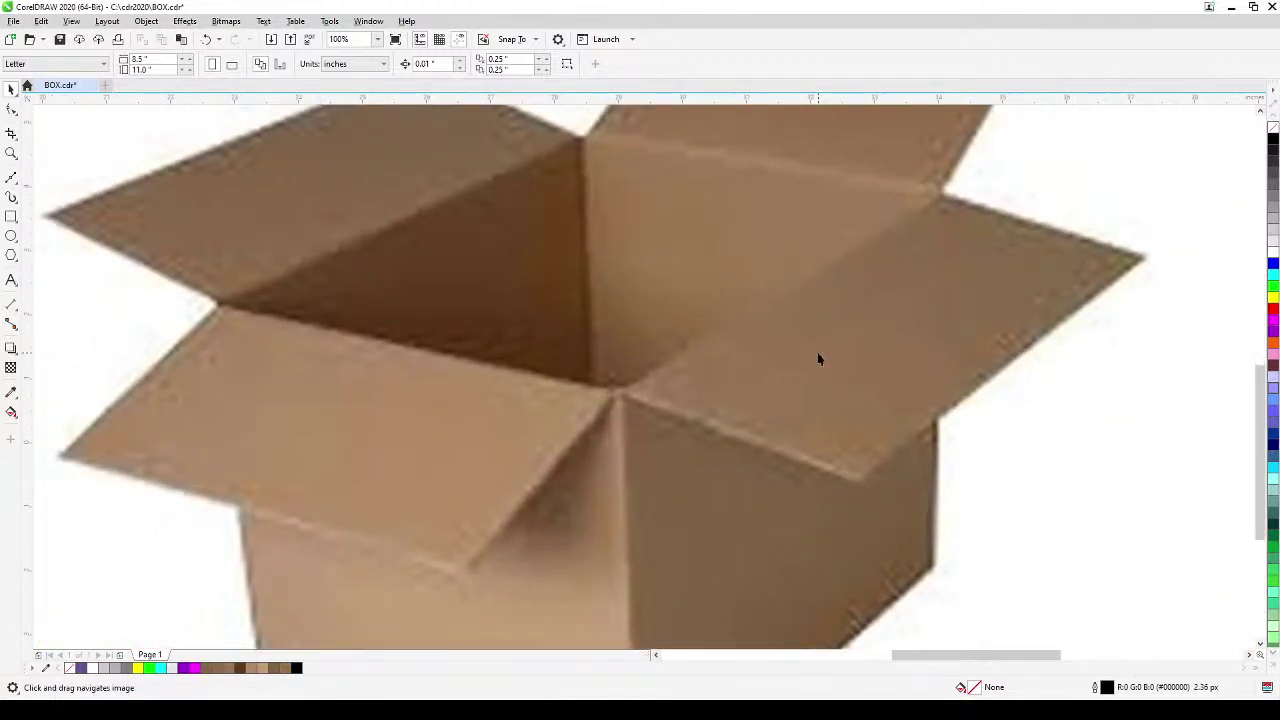
scroll(817, 353, "down", 2)
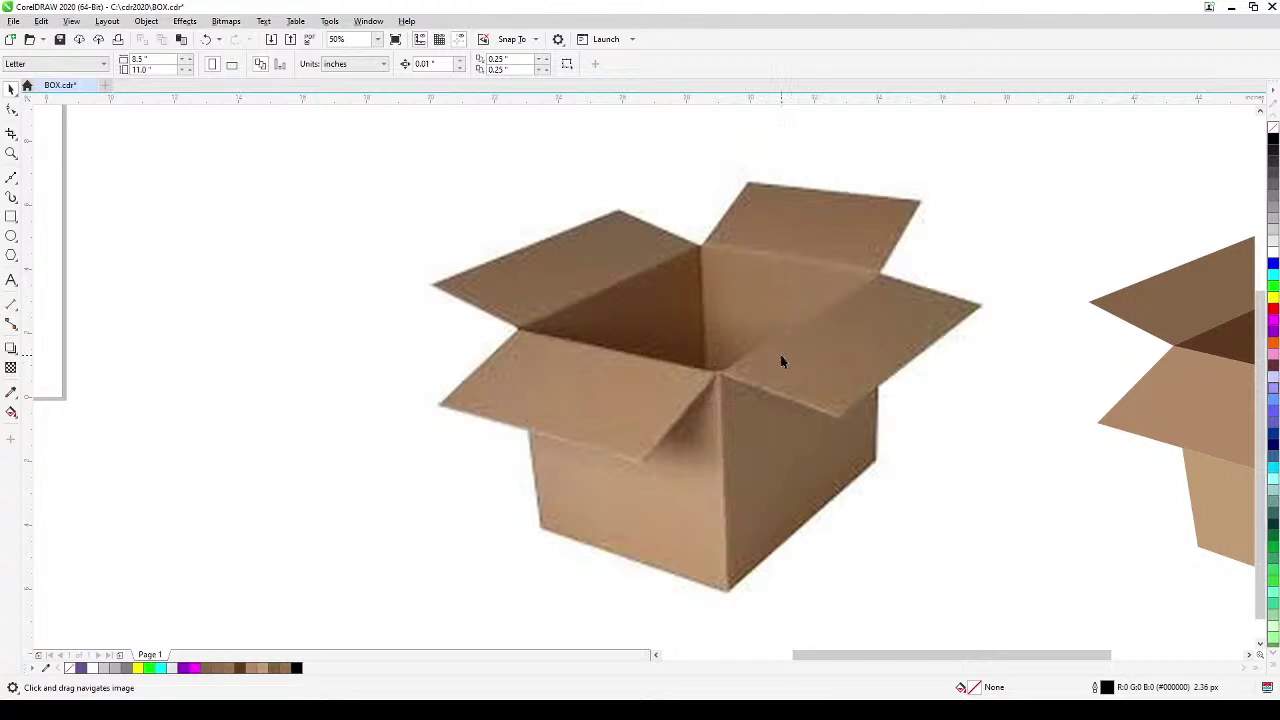
scroll(782, 362, "up", 2)
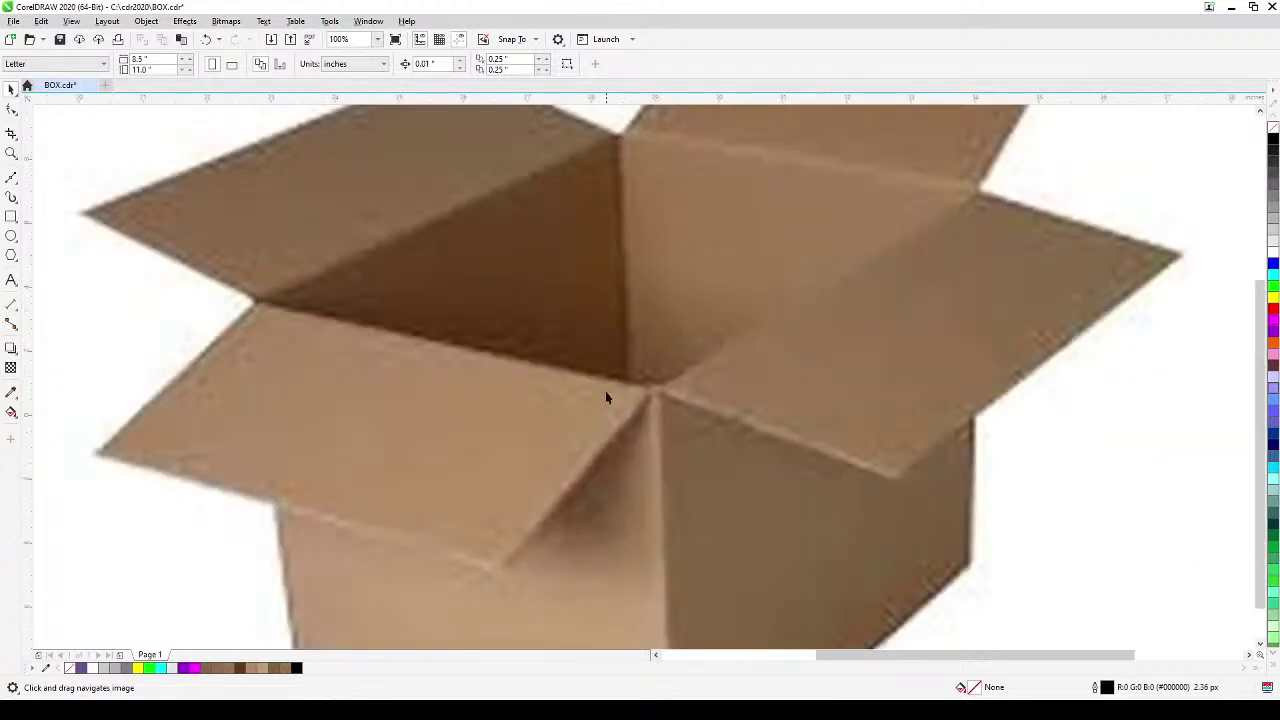
scroll(605, 398, "down", 2)
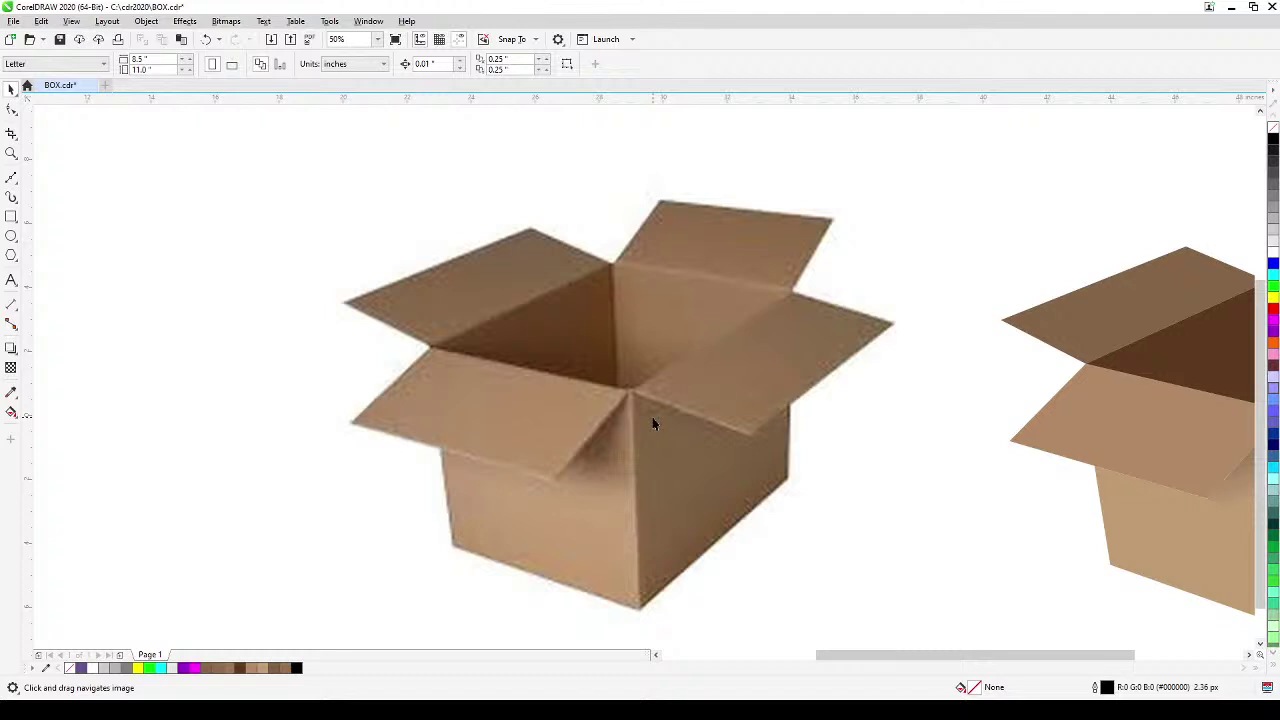
left_click_drag(657, 423, 686, 412)
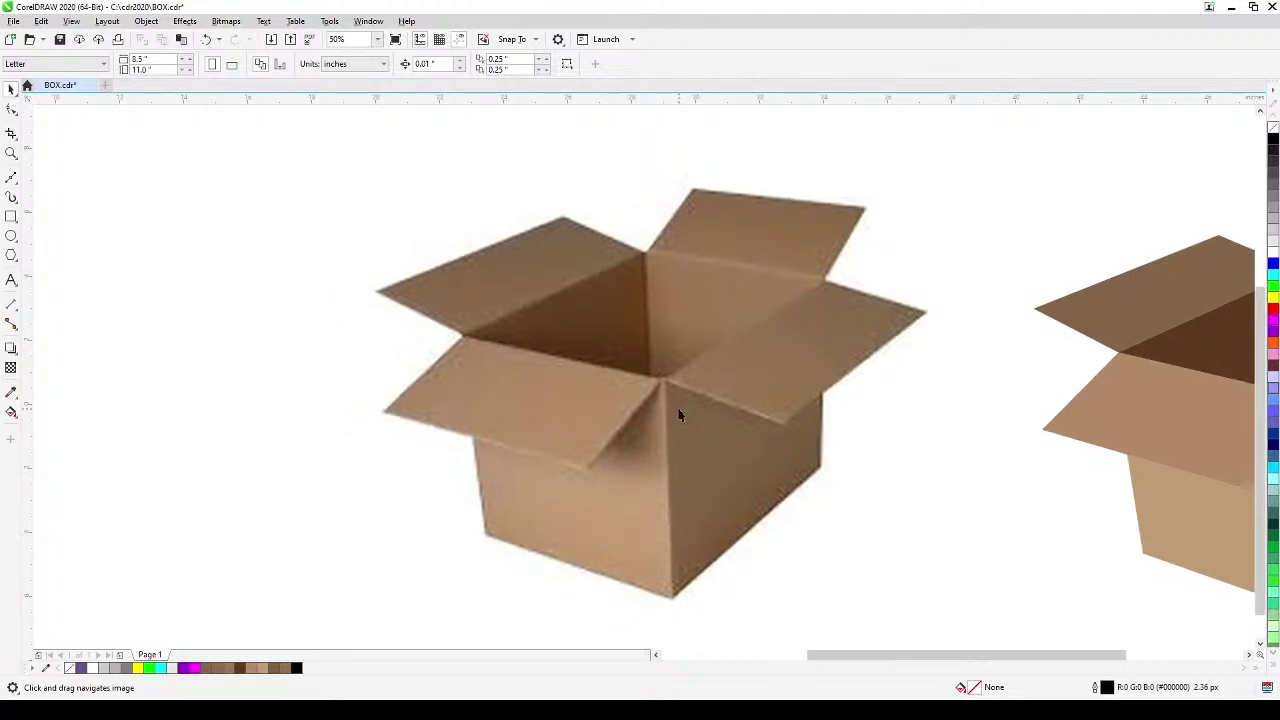
scroll(679, 414, "up", 3)
scroll(687, 391, "down", 1)
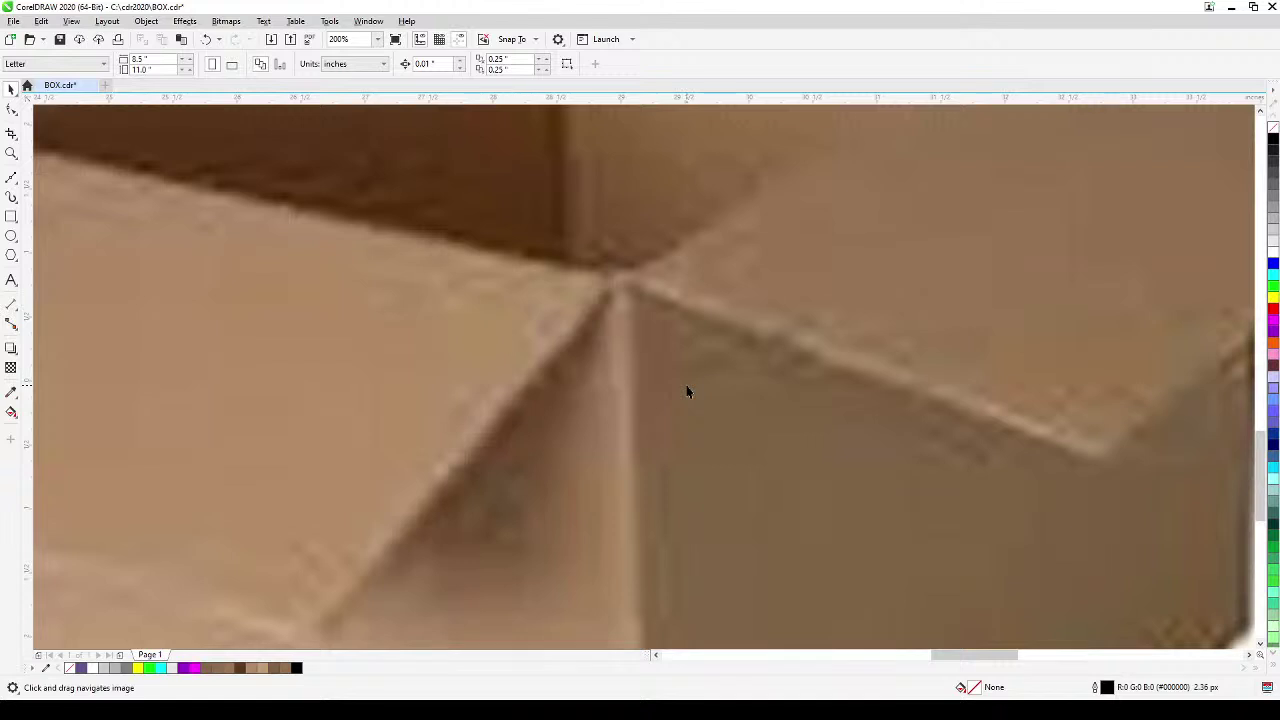
left_click_drag(731, 388, 367, 333)
scroll(587, 391, "down", 2)
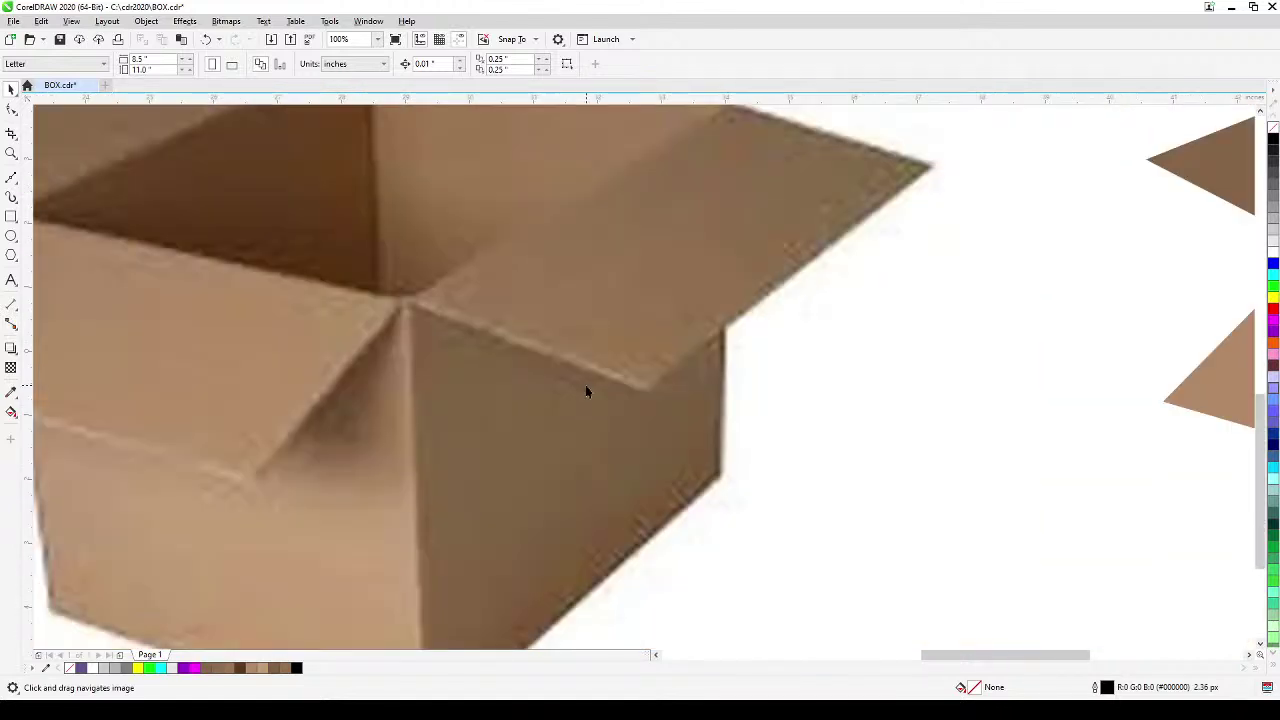
mouse_move(665, 410)
left_mouse_down()
mouse_move(585, 408)
mouse_move(659, 403)
left_mouse_up()
scroll(585, 410, "down", 1)
scroll(582, 390, "up", 1)
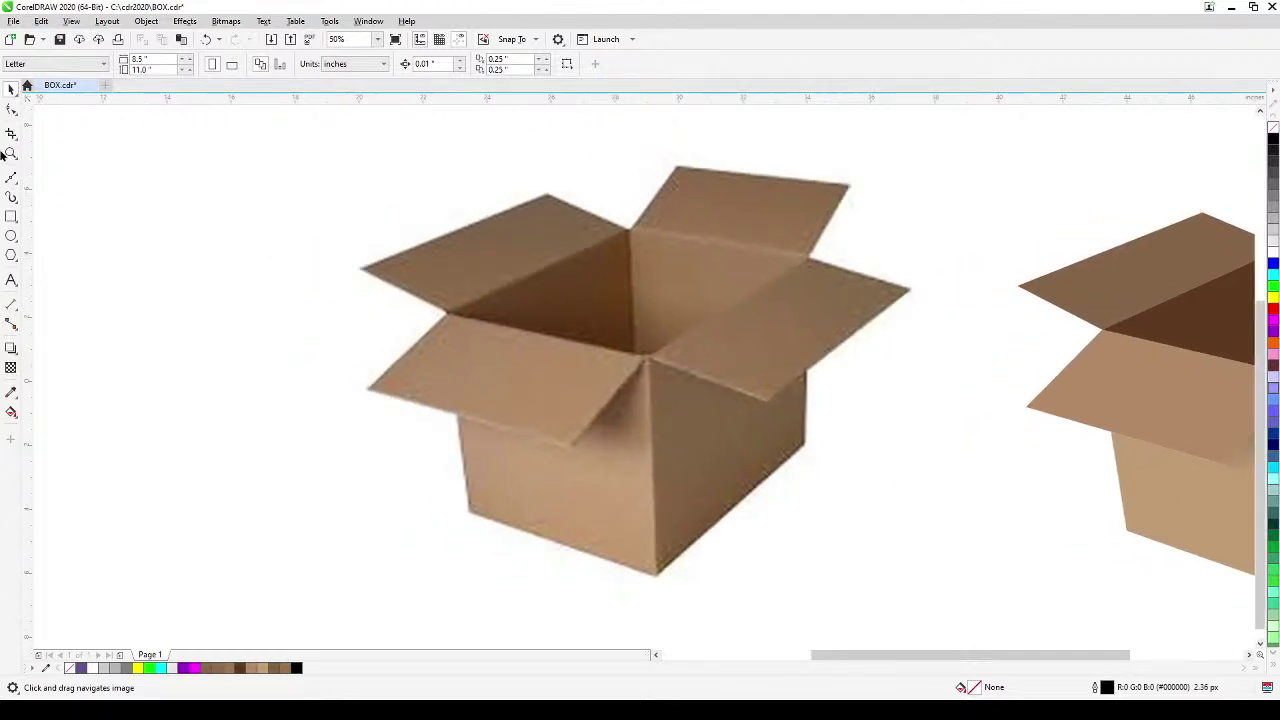
left_click_drag(327, 131, 943, 613)
- Look over the View menu's snapping options and the curve and shape tool flyouts
left_click(11, 89)
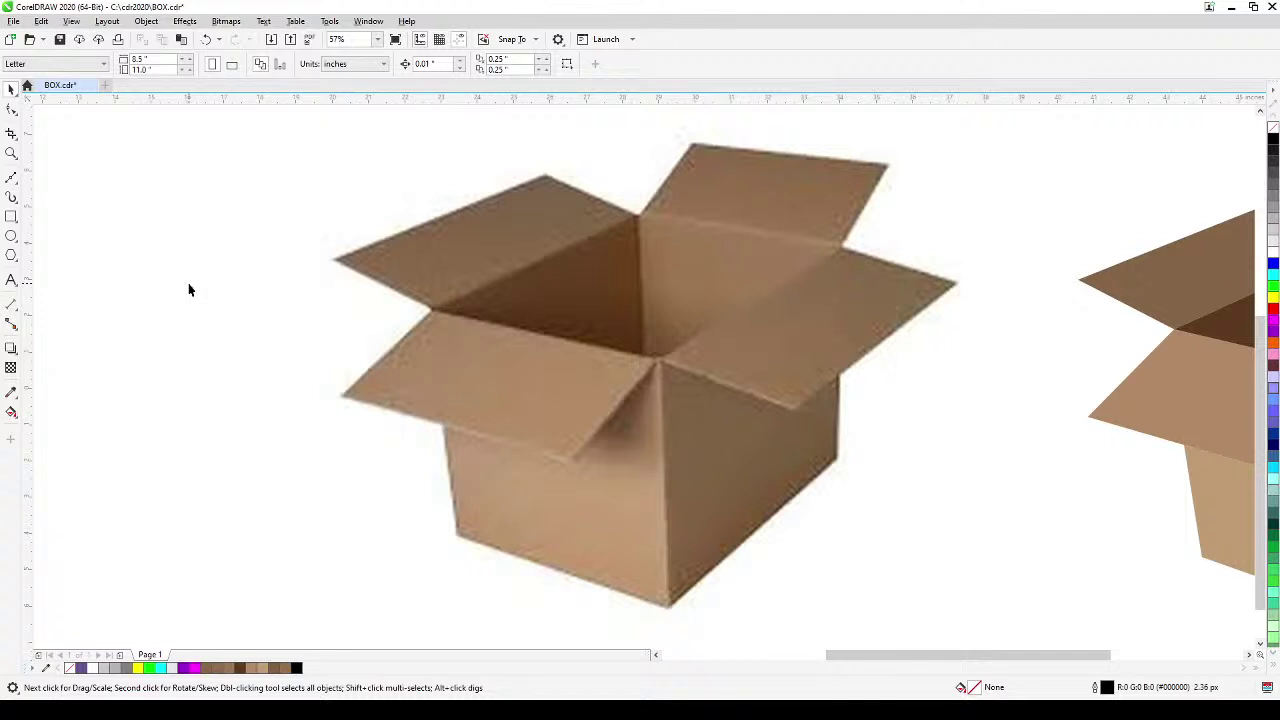
left_click(71, 21)
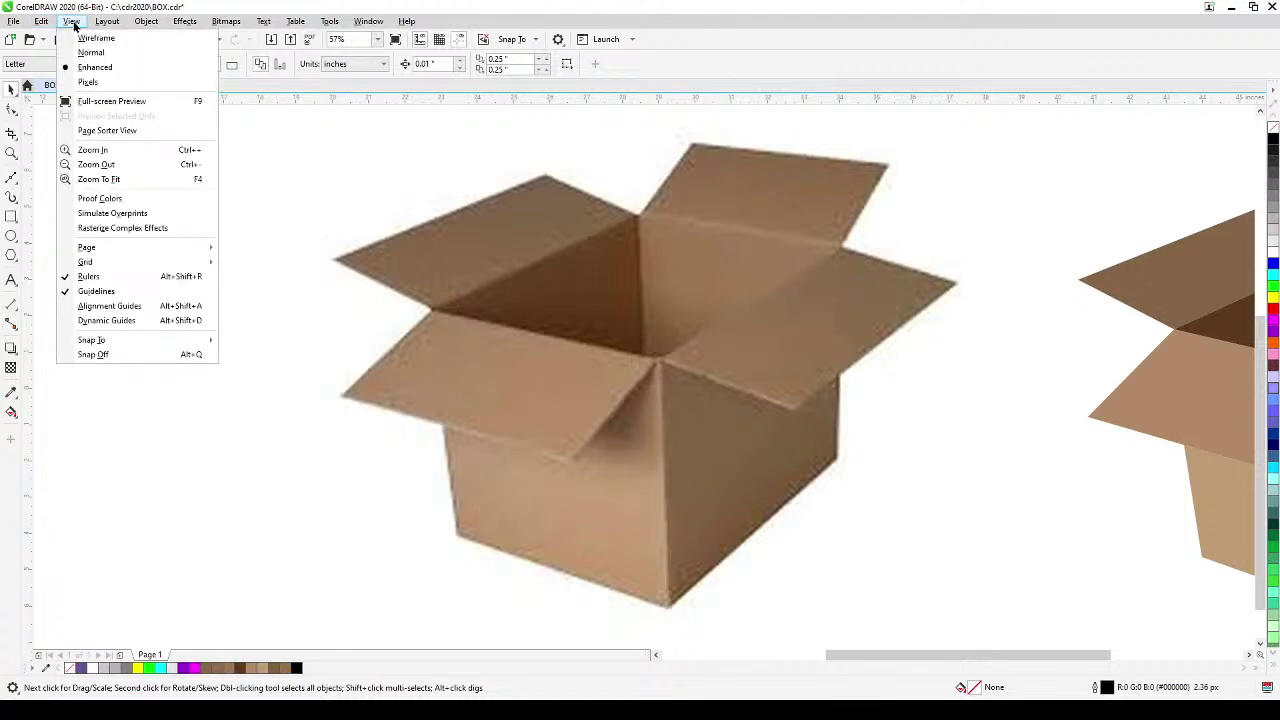
mouse_move(131, 342)
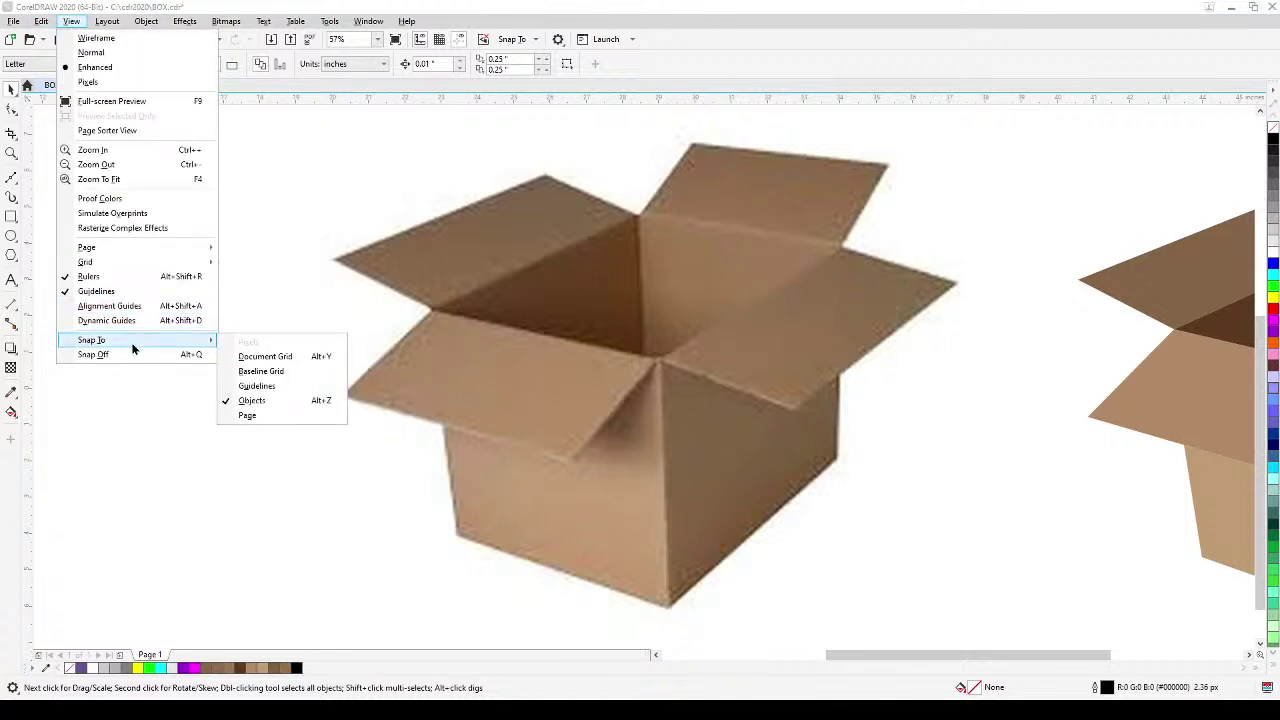
left_click(289, 211)
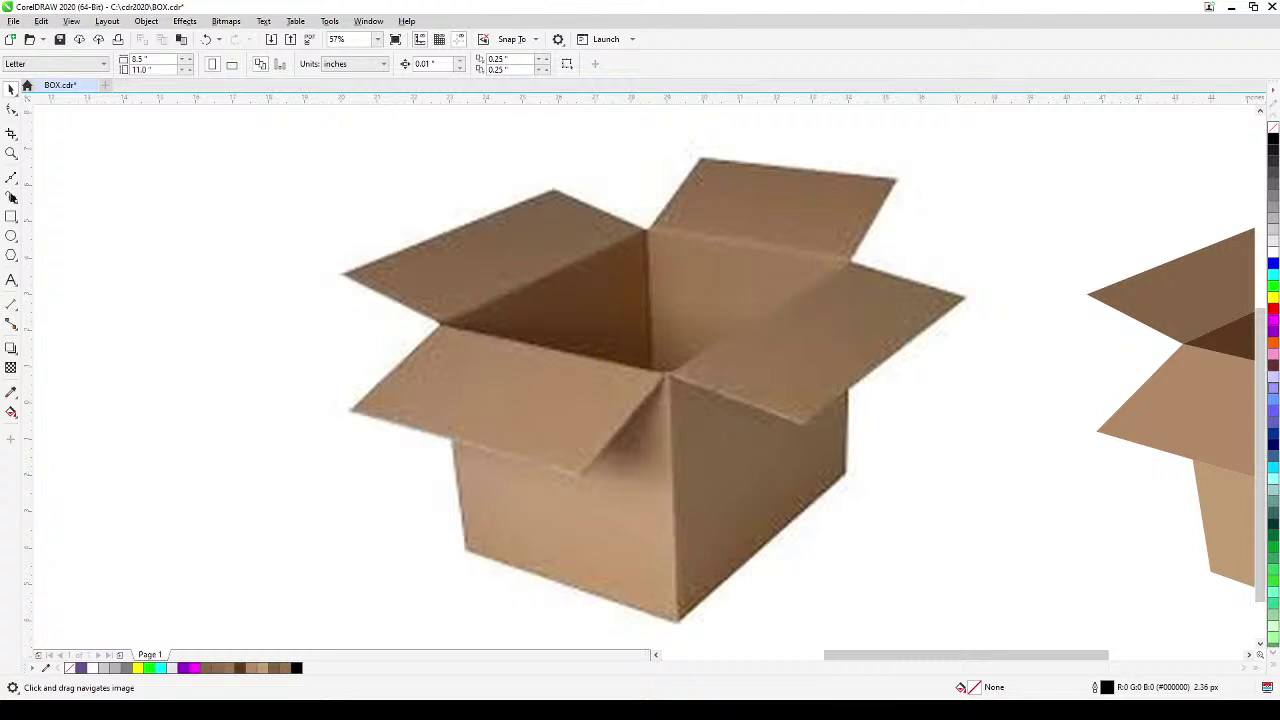
left_click(11, 178)
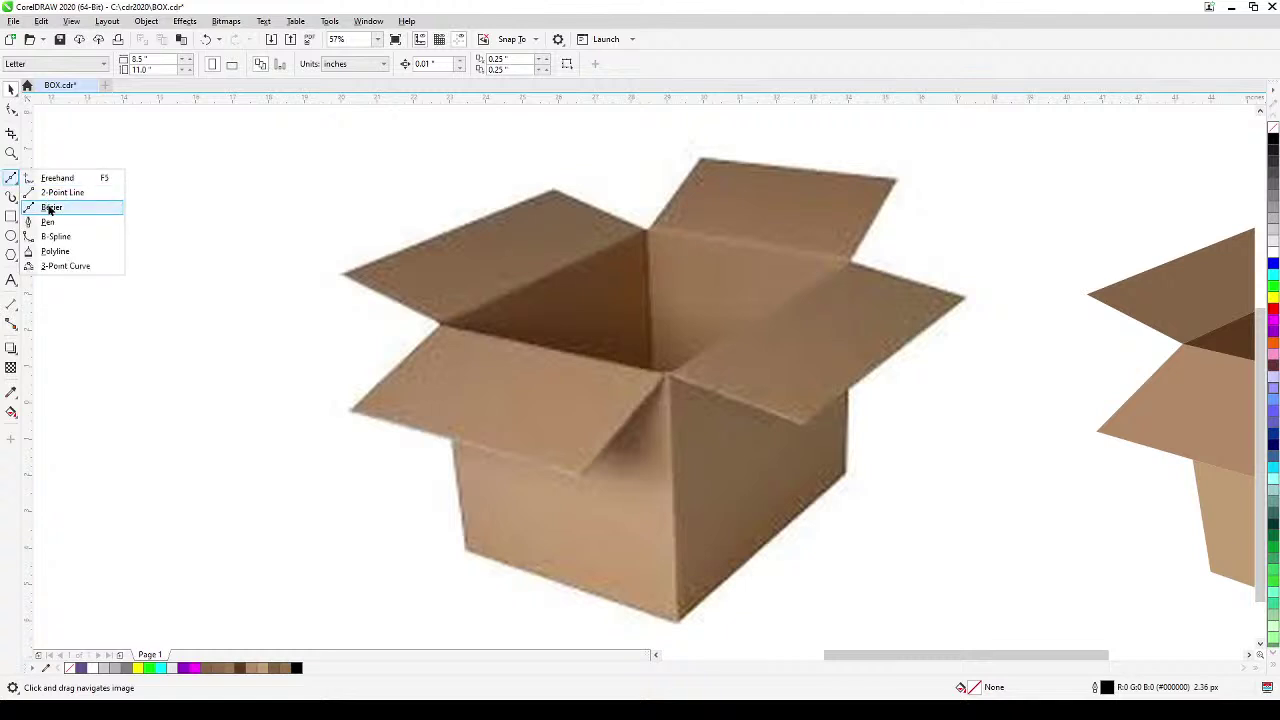
left_click(15, 110)
left_click(240, 215)
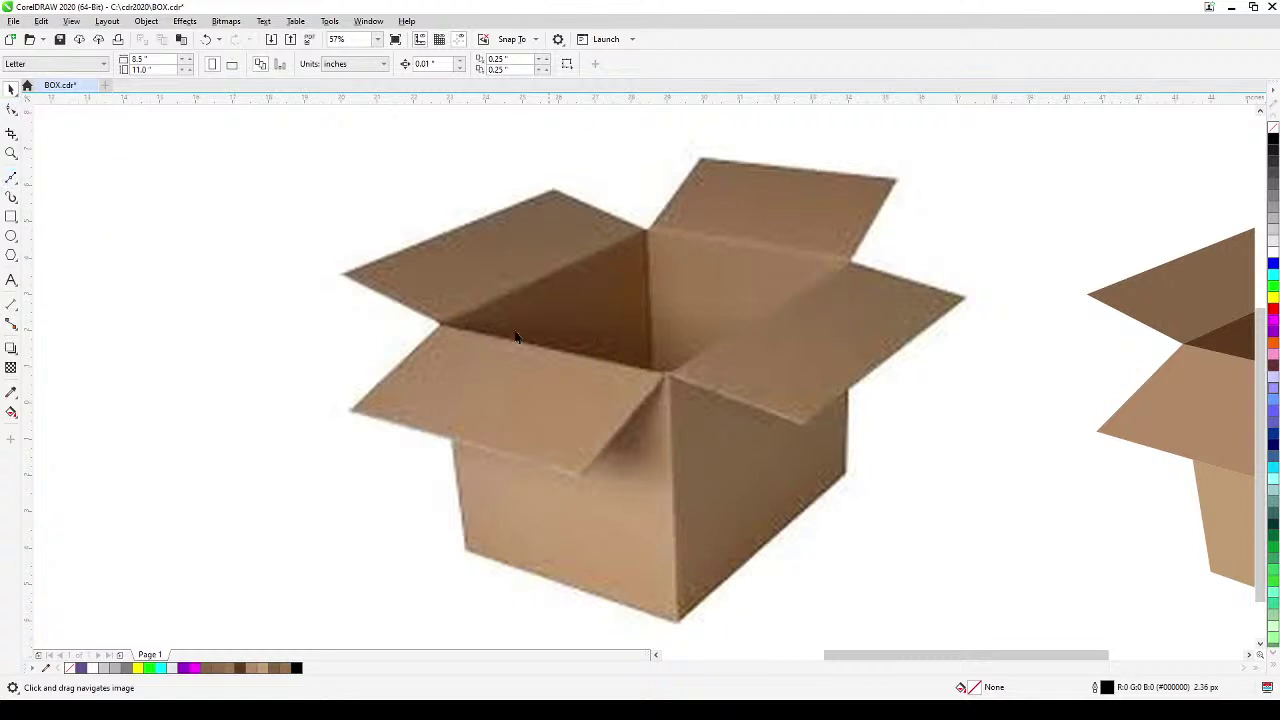
- Select the box photo and choose Lock from its right-click menu
left_click(579, 318)
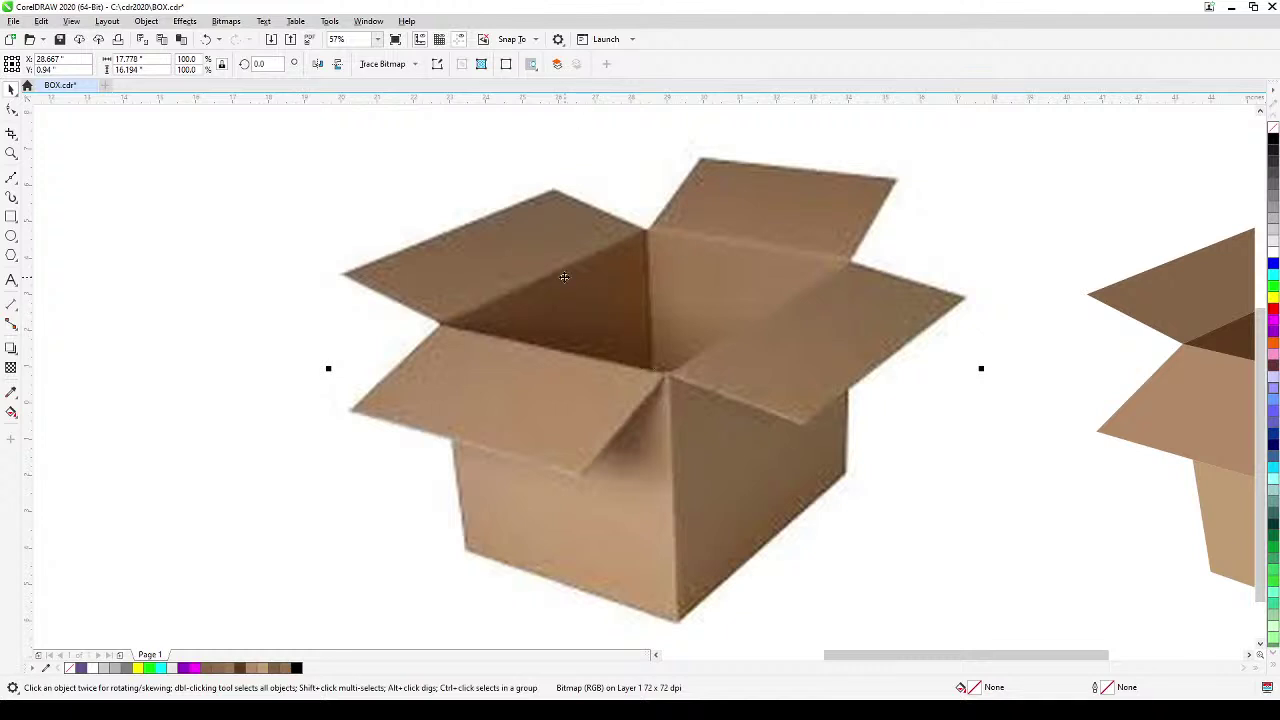
right_click(560, 280)
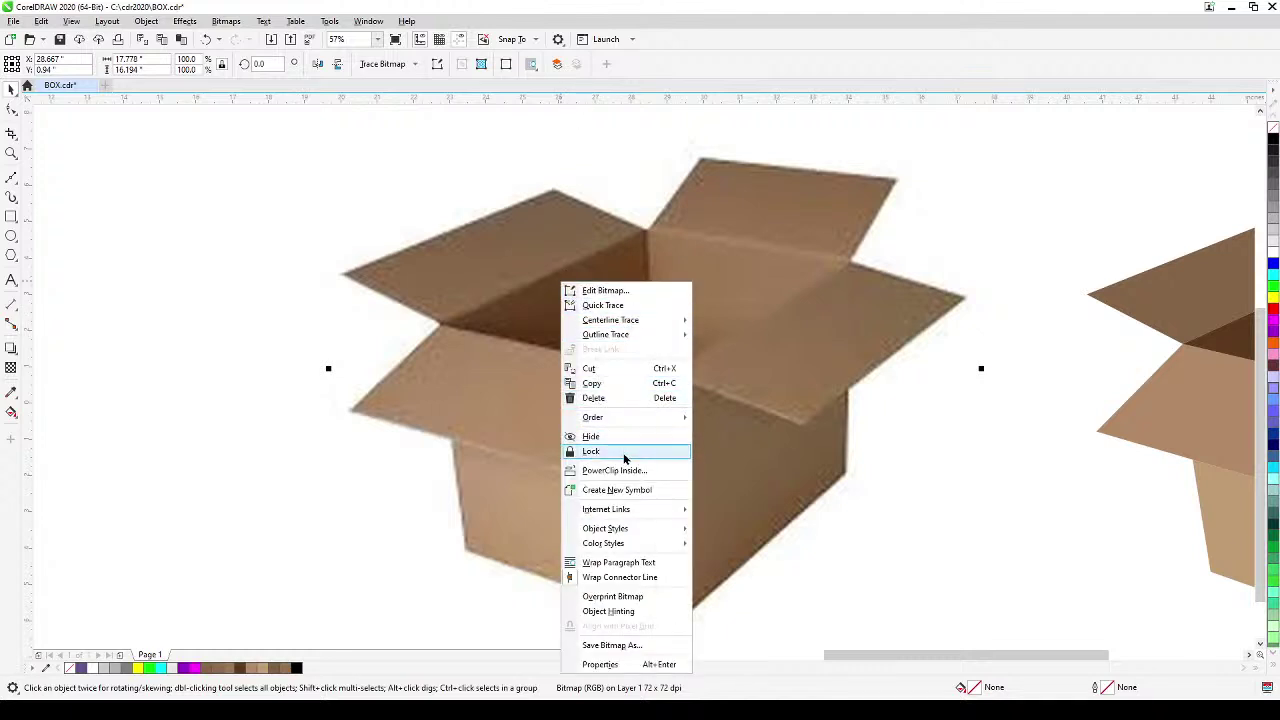
left_click(608, 453)
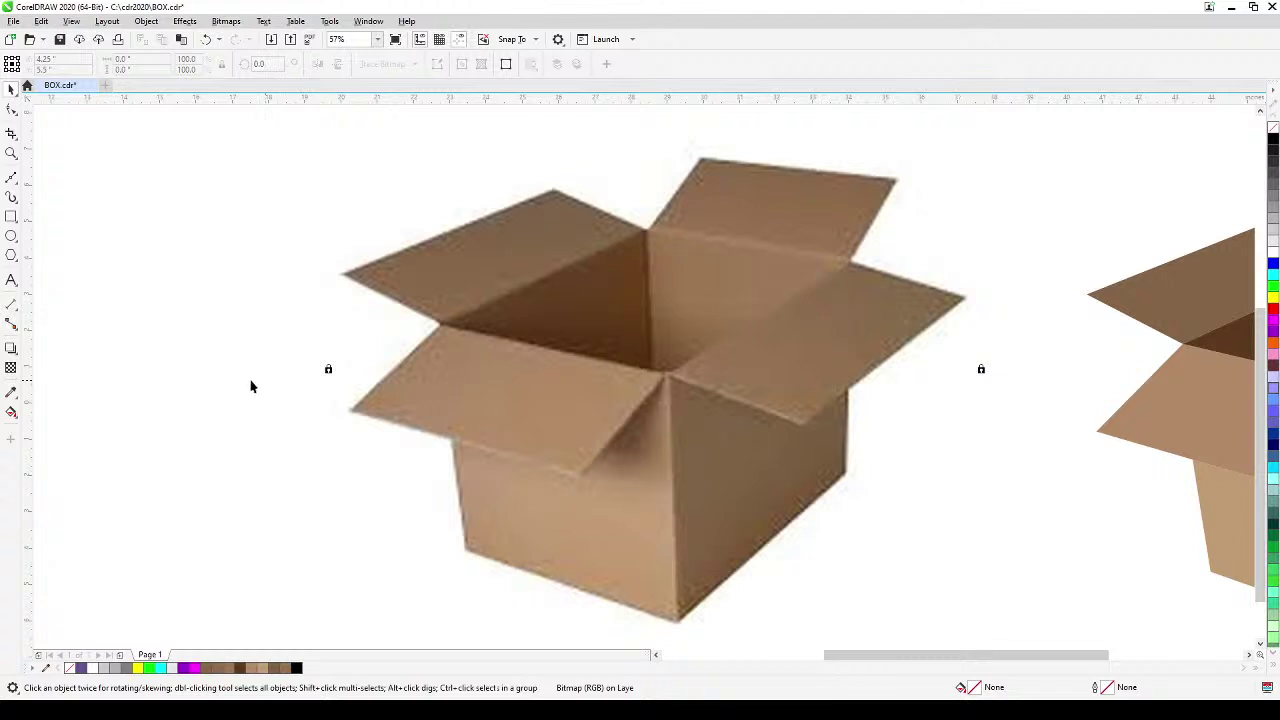
left_click(251, 383)
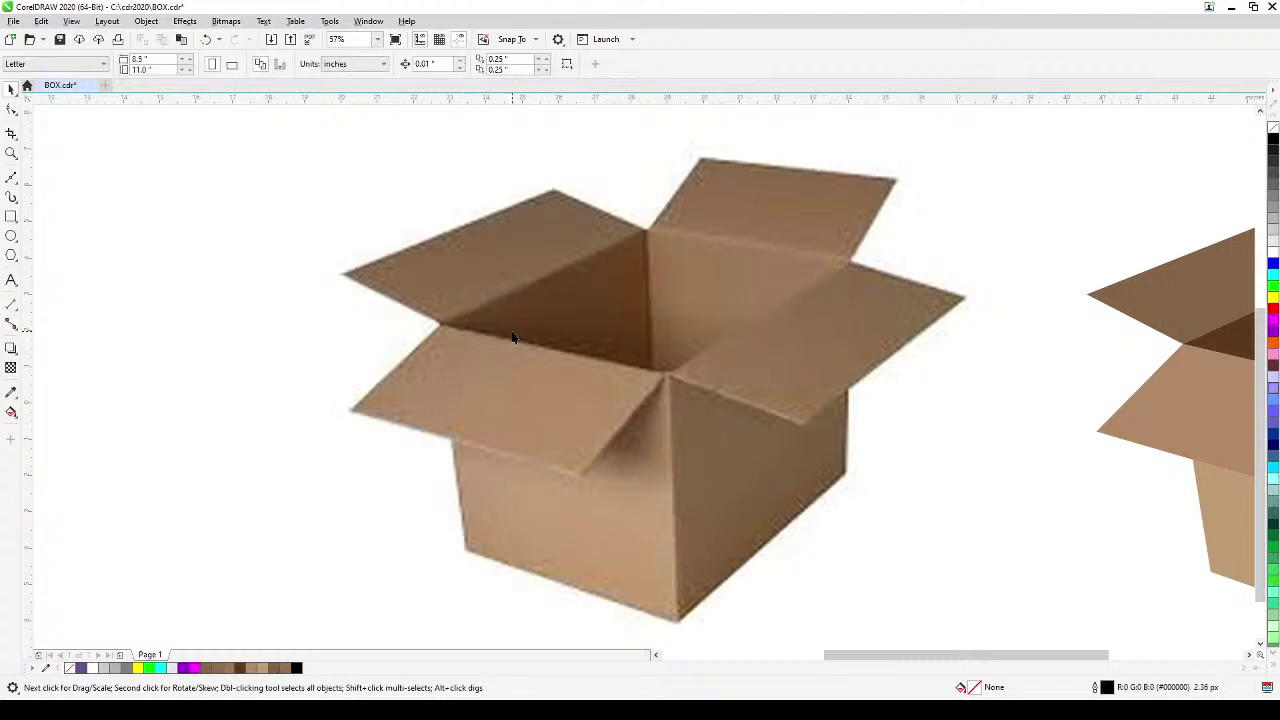
left_click_drag(512, 337, 520, 328)
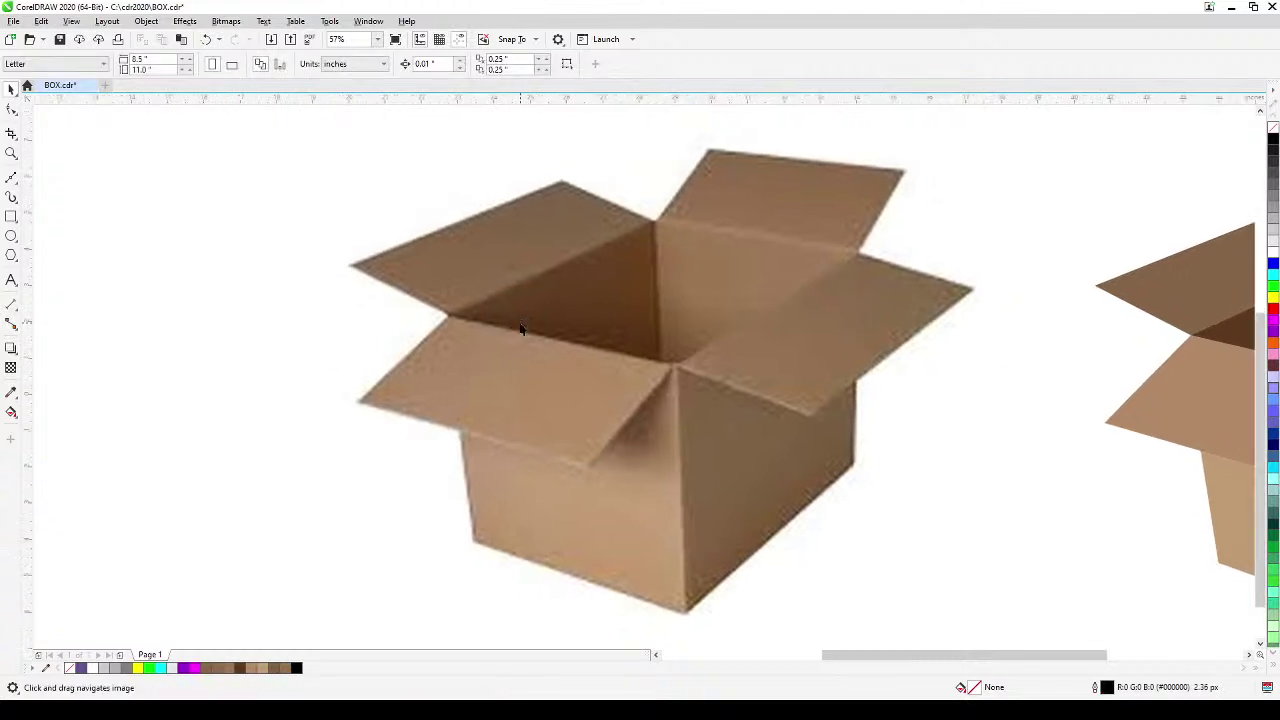
- Trace the upper-left flap with the Bézier tool through its left corner, peak, right corner and lower inner corner
left_click(12, 178)
left_click(52, 207)
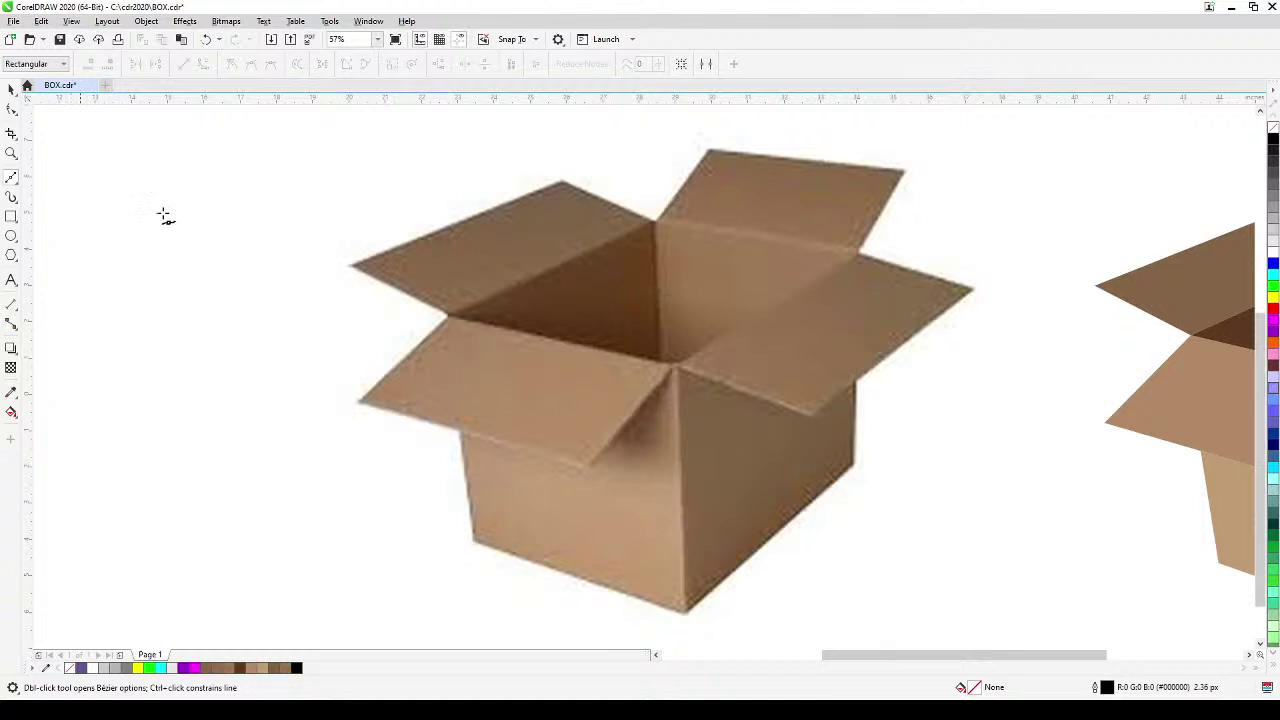
scroll(453, 333, "up", 2)
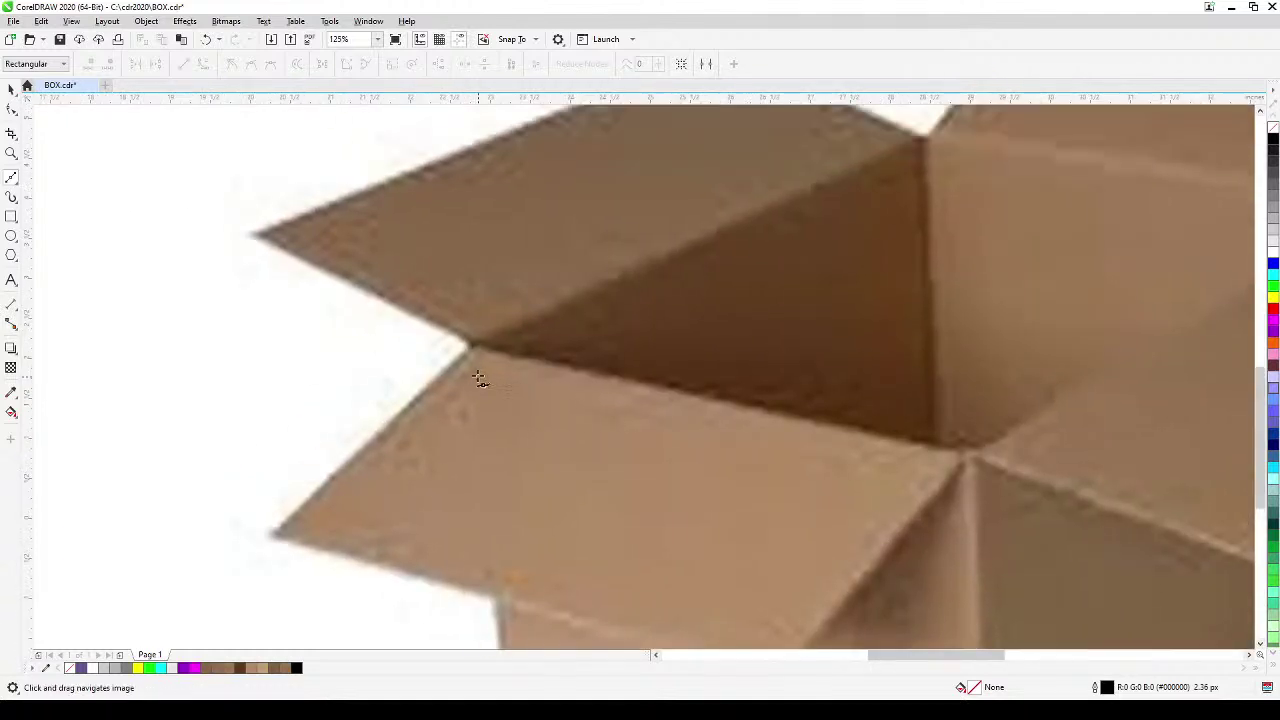
scroll(514, 357, "up", 1)
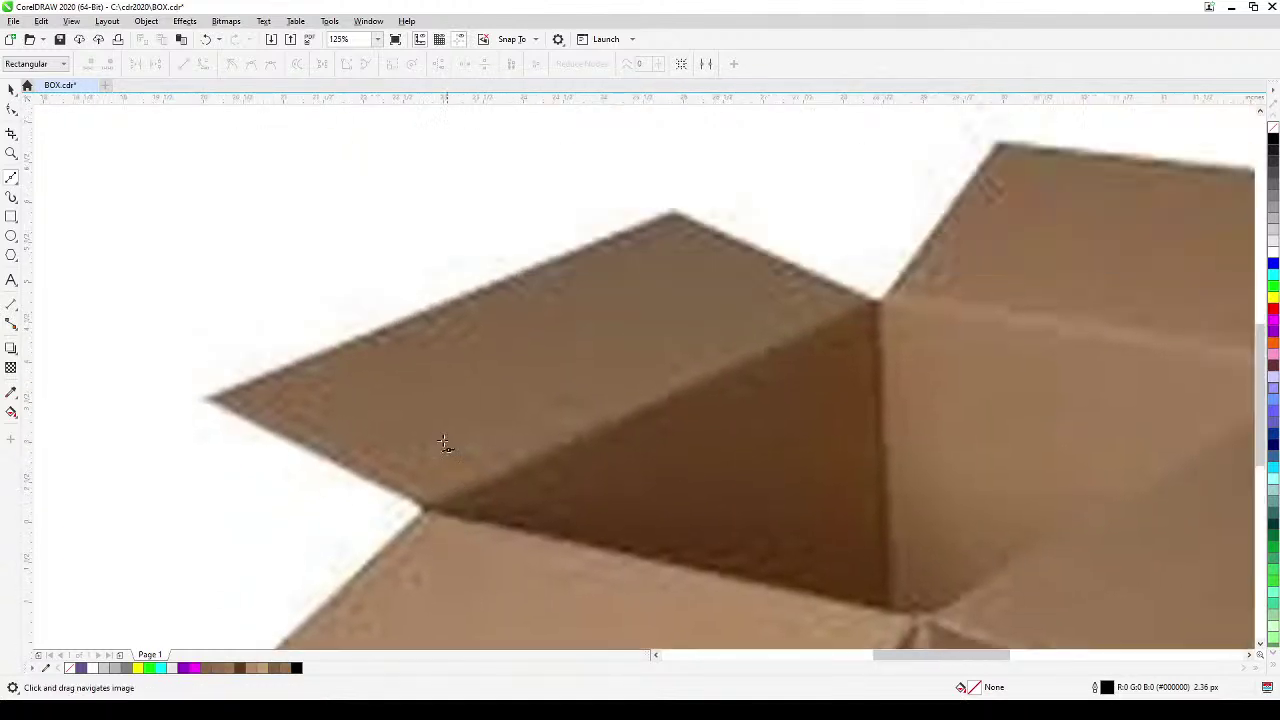
left_click(212, 399)
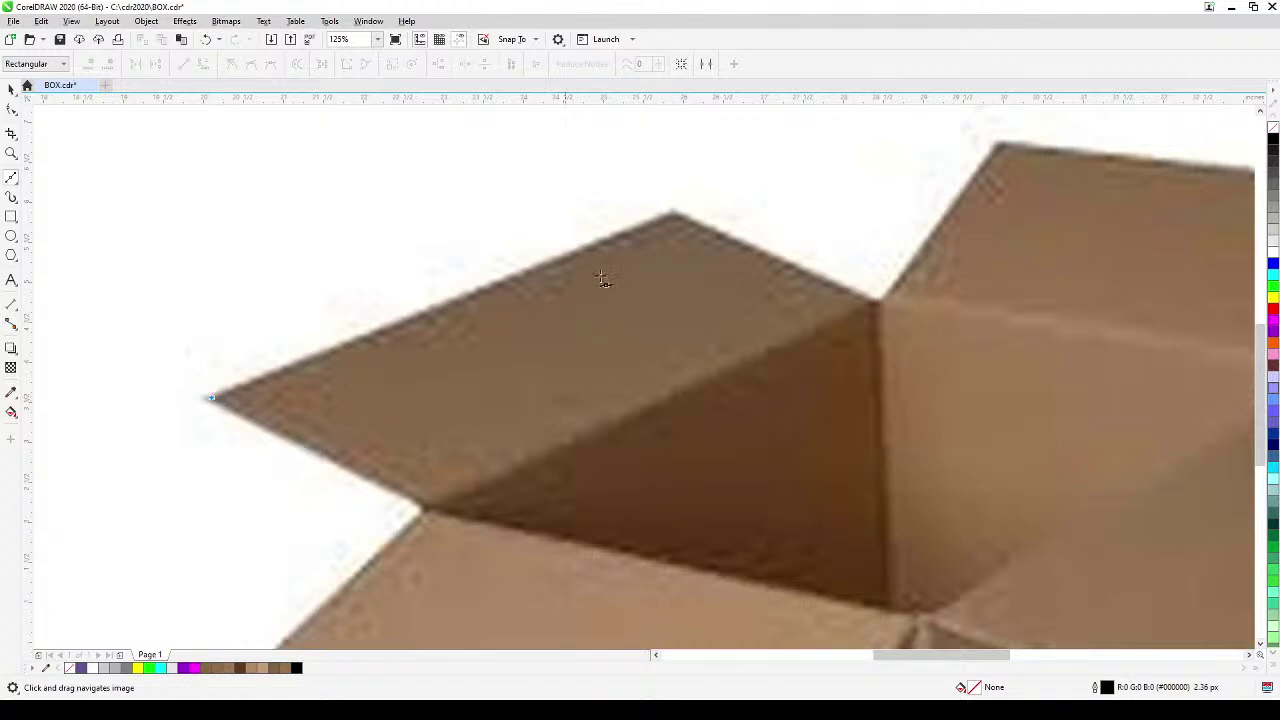
left_click(677, 208)
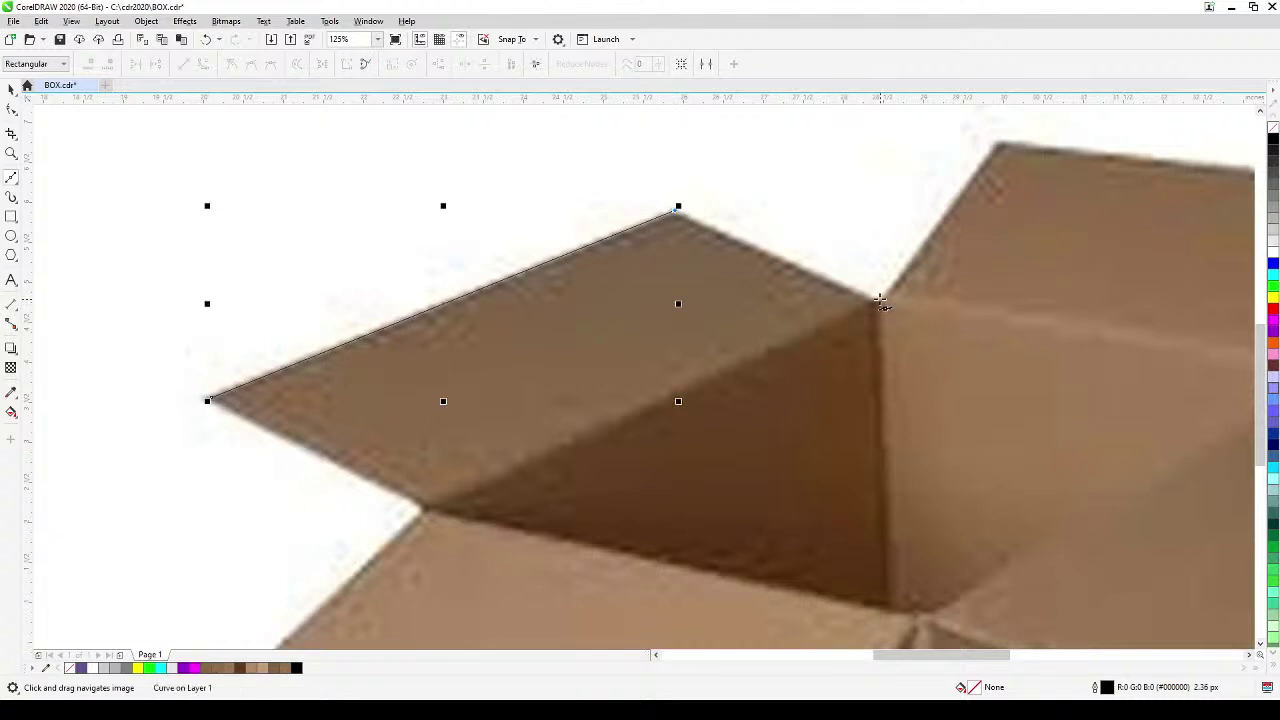
left_click(880, 302)
left_click(430, 510)
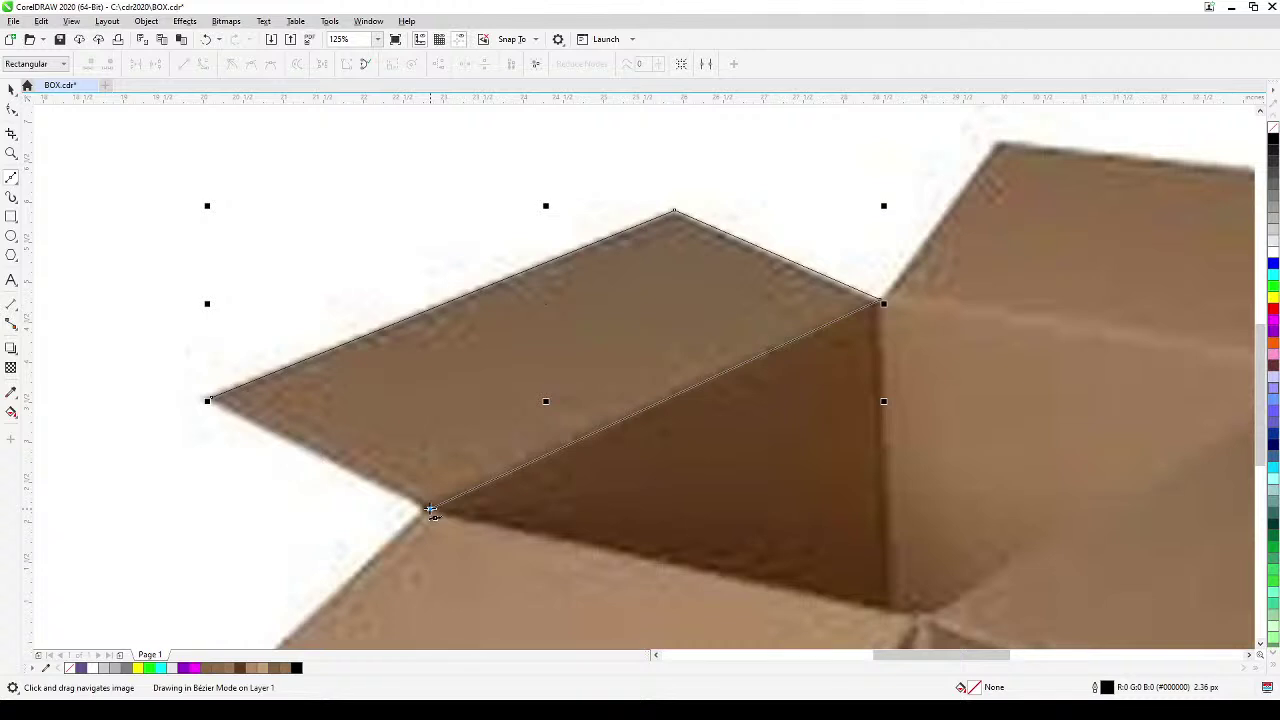
left_click(210, 399)
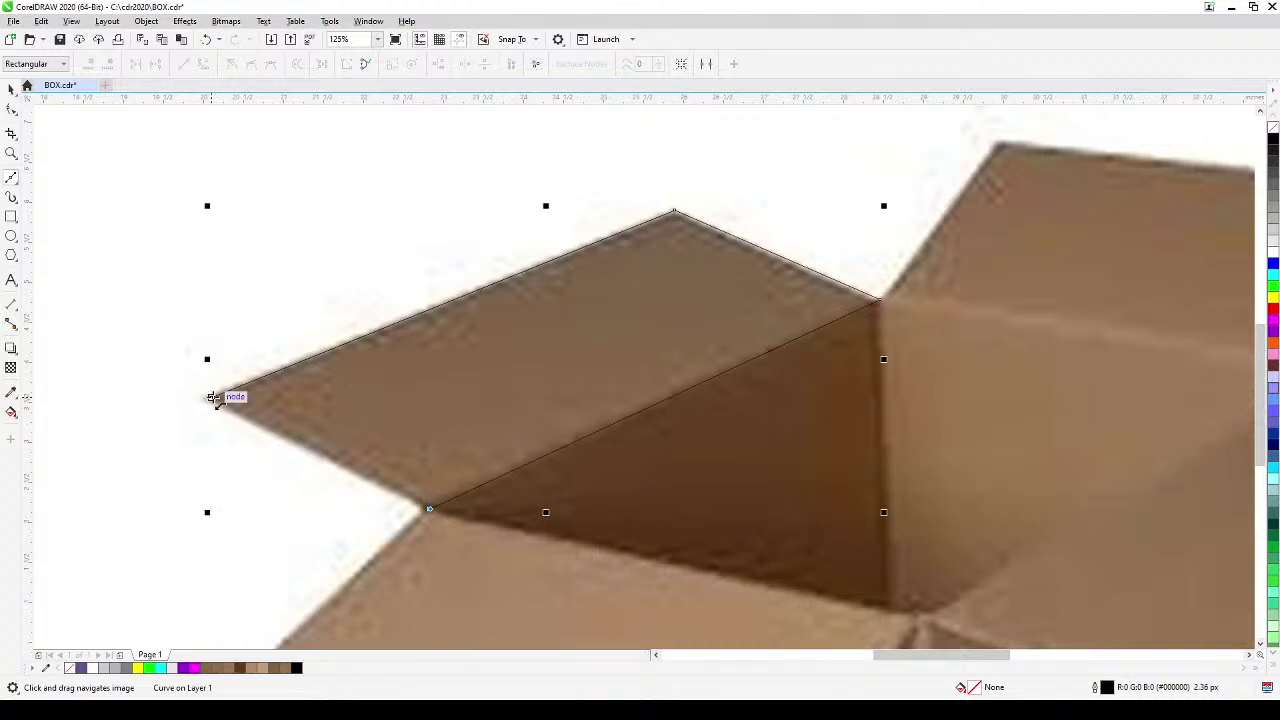
scroll(213, 398, "down", 2)
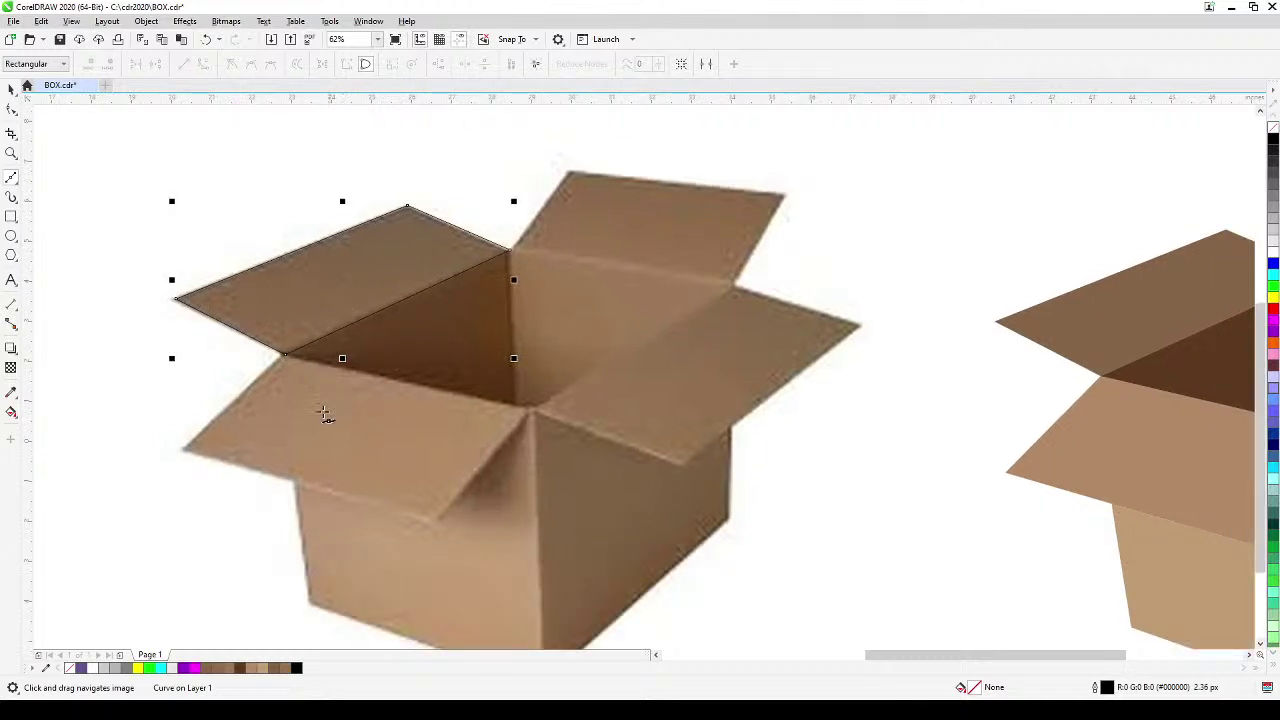
left_click(196, 449)
scroll(196, 449, "up", 4)
scroll(237, 414, "down", 4)
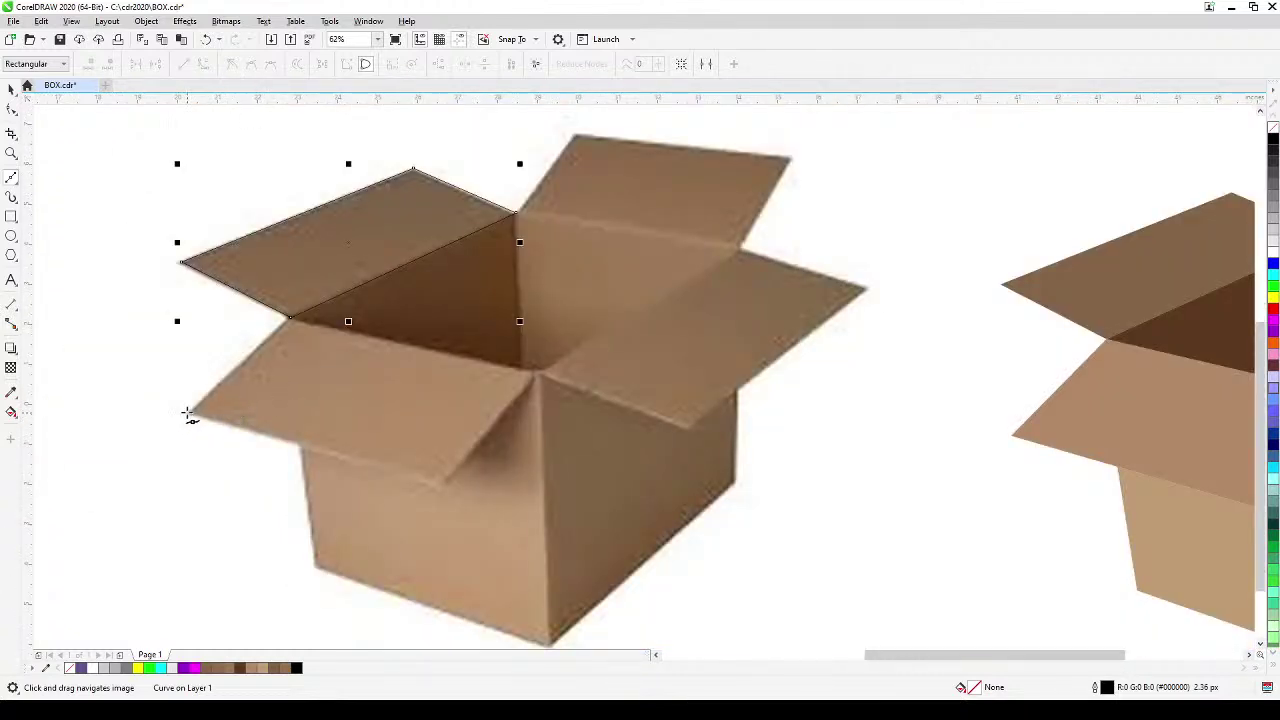
- Outline the front-left flap through its tip, lower, inner and back corners, closing at the tip
left_click(188, 411)
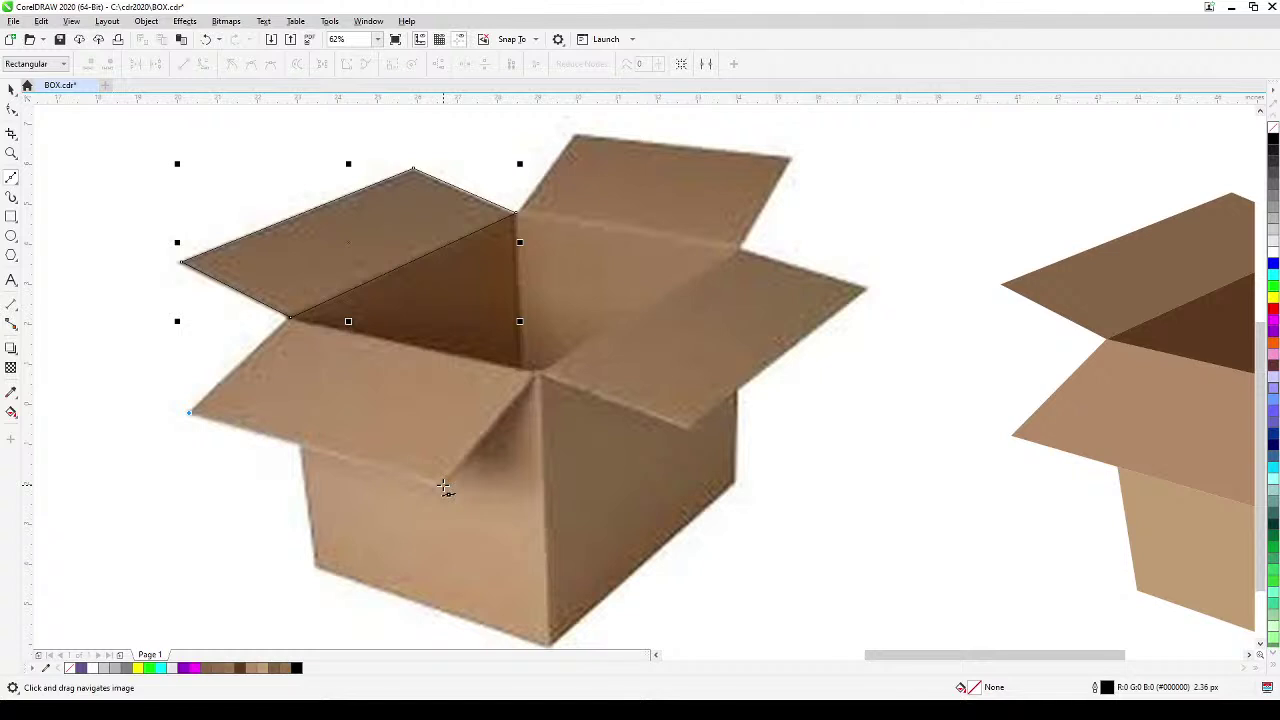
left_click(447, 488)
left_click(538, 370)
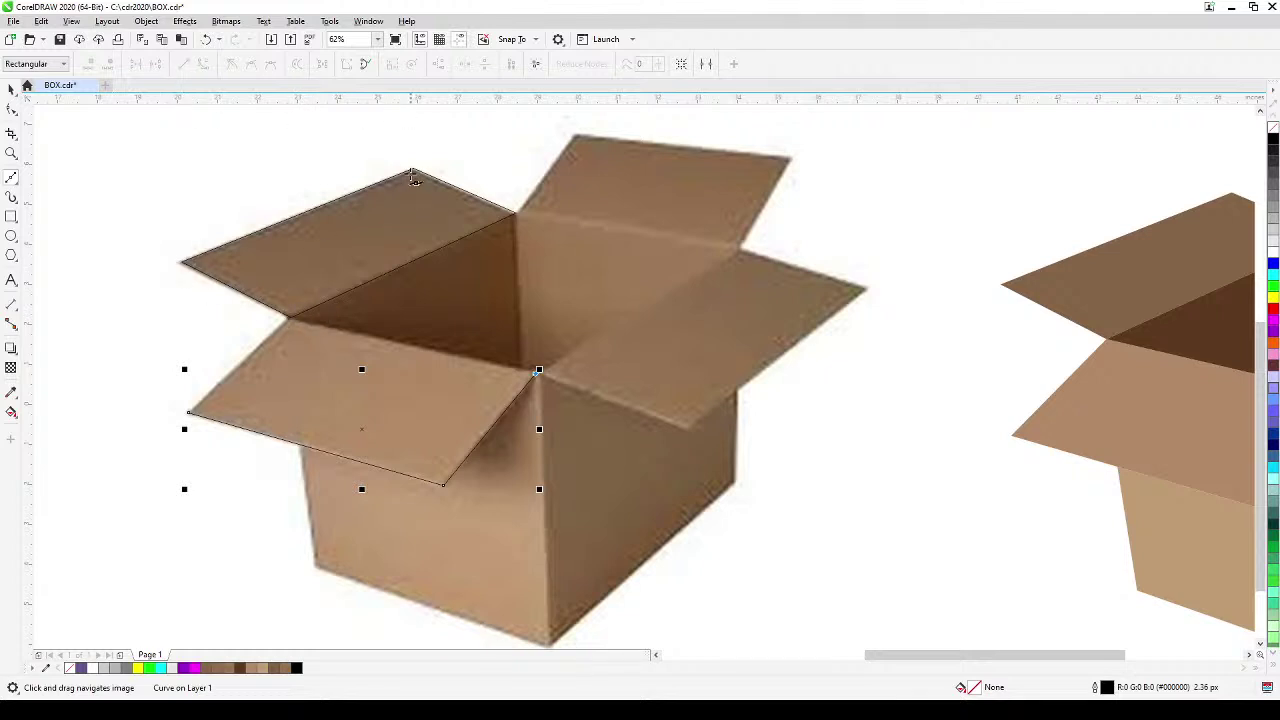
left_click(290, 318)
left_click(190, 412)
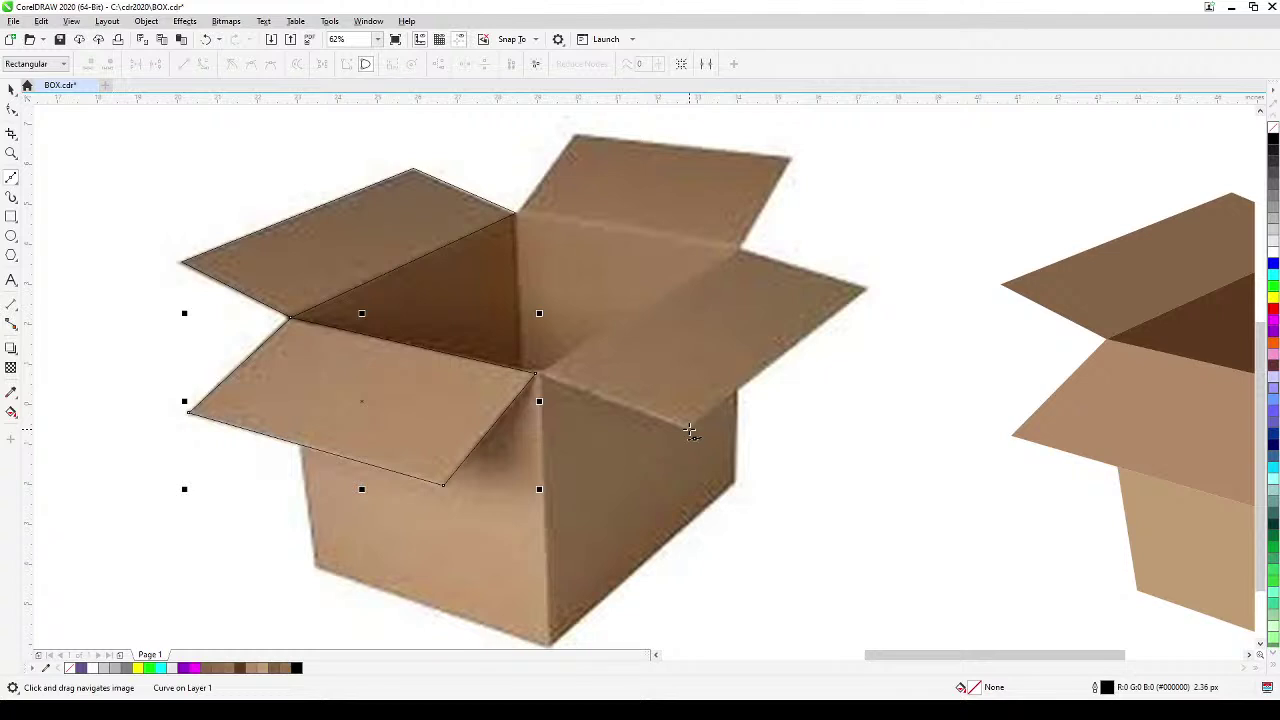
- Trace the right flap as a closed shape through its inner, upper and outer-tip corners
left_click(536, 373)
left_click(689, 429)
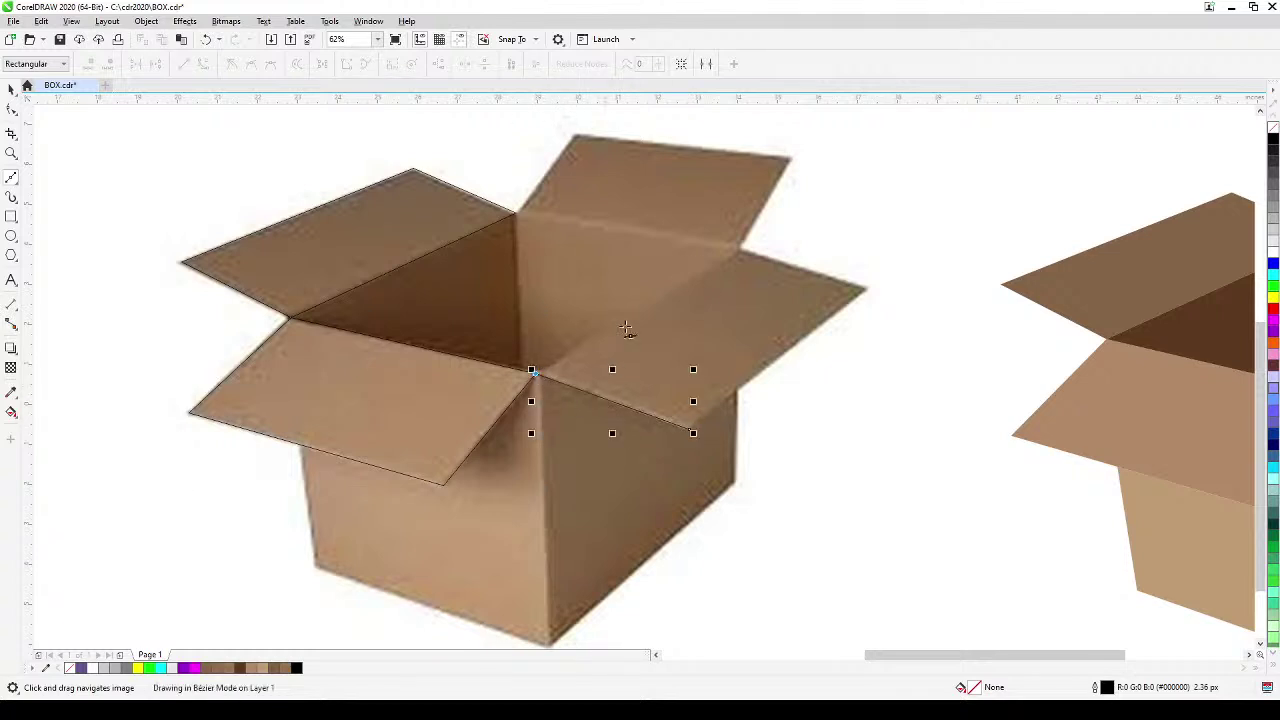
left_click(740, 251)
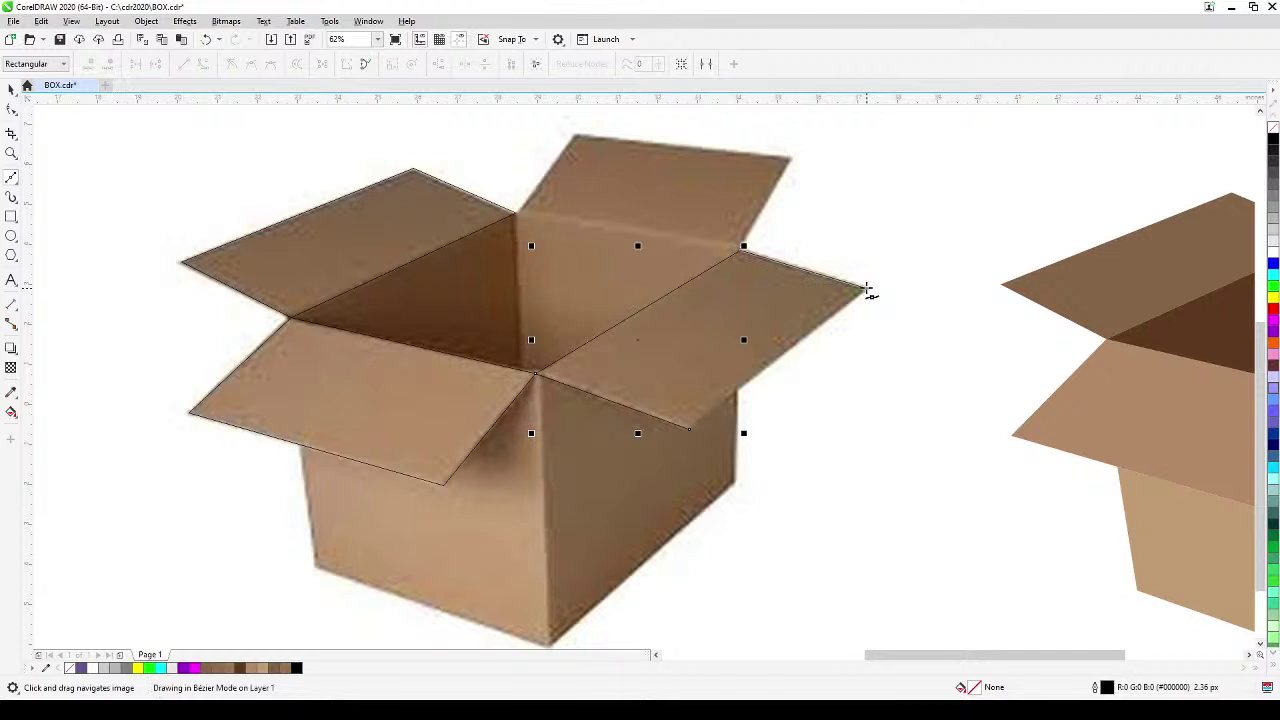
left_click(866, 289)
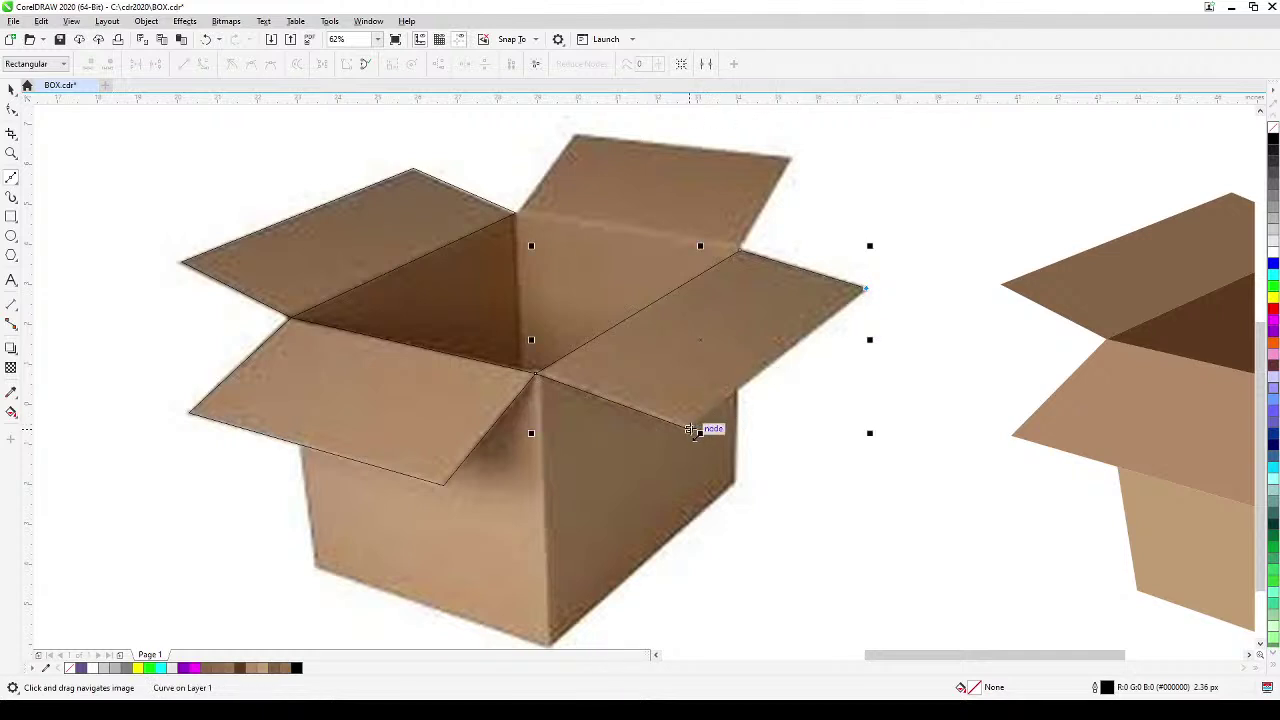
left_click(689, 429)
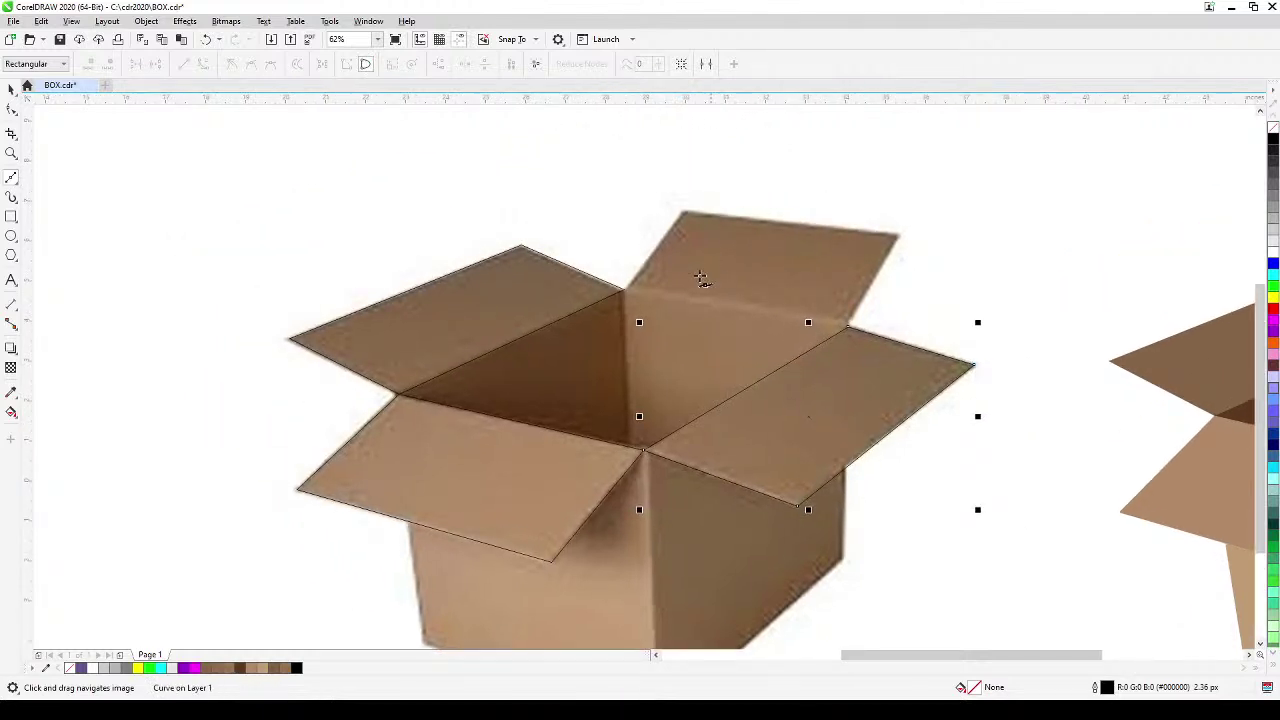
- Trace the tall back flap through its base and upper-left, upper-right and lower-right corners
left_click(622, 291)
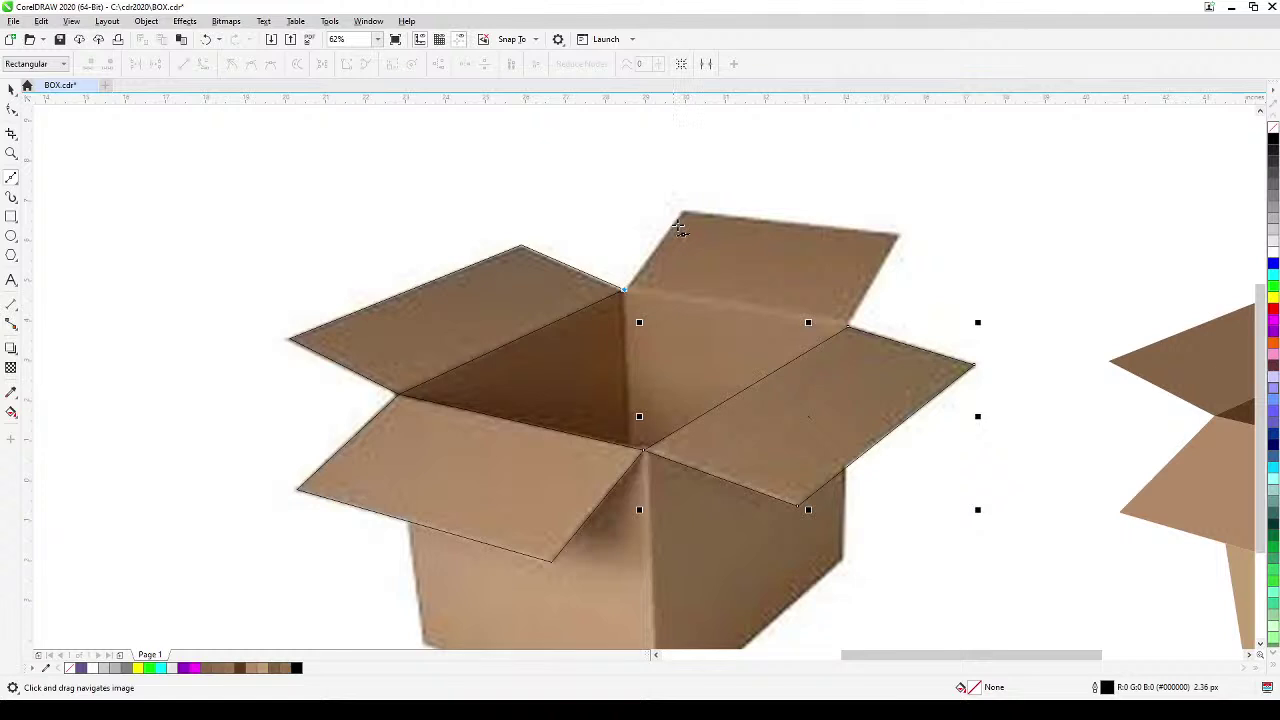
left_click(685, 208)
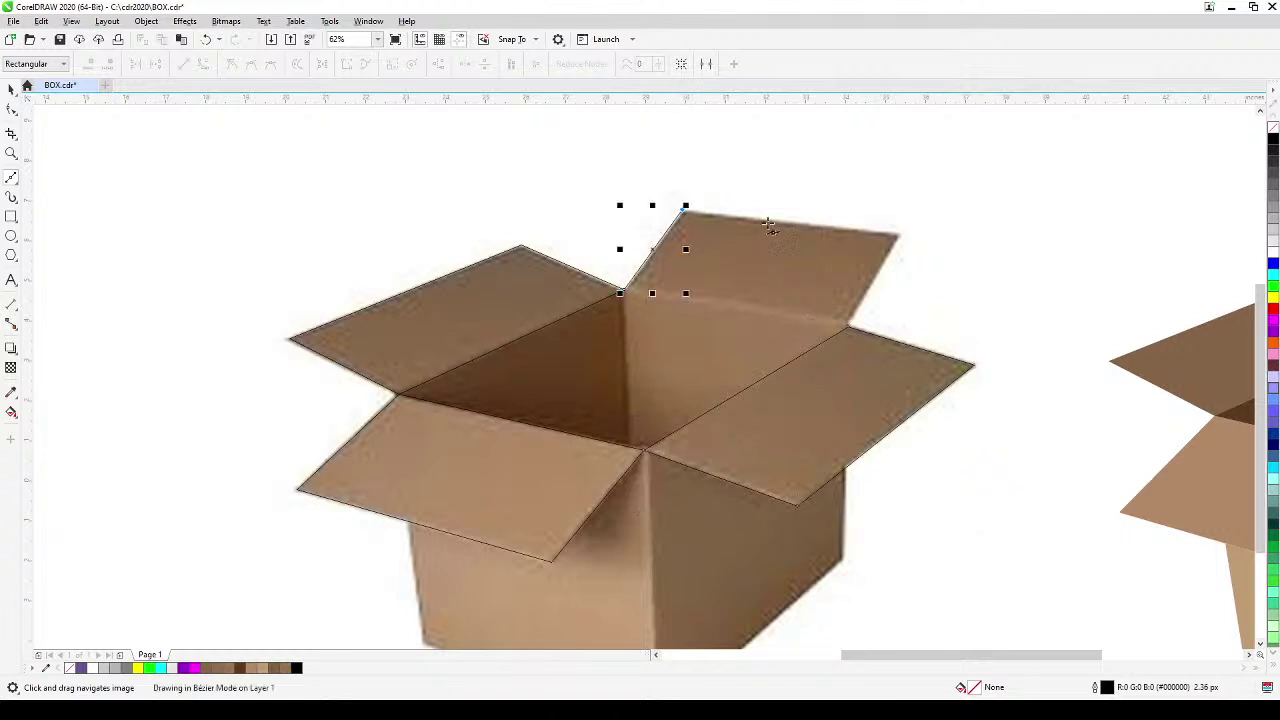
left_click(897, 234)
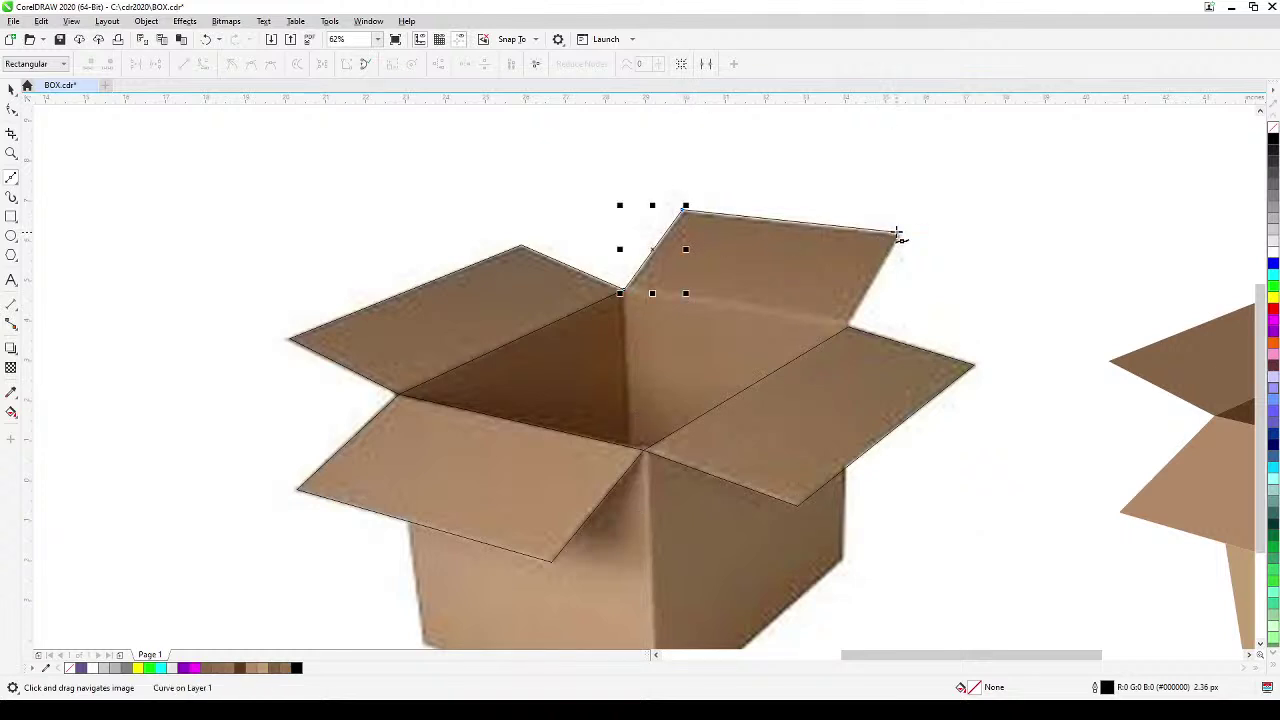
left_click(849, 328)
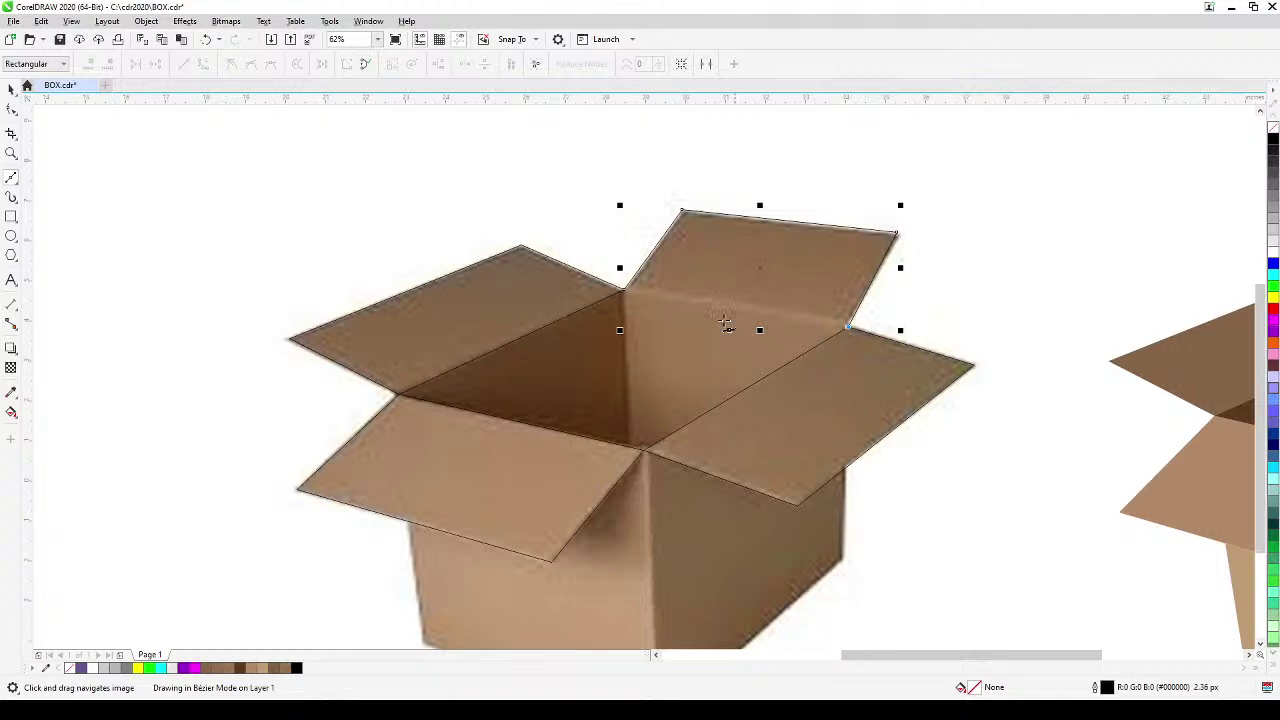
left_click(624, 291)
left_click(624, 291)
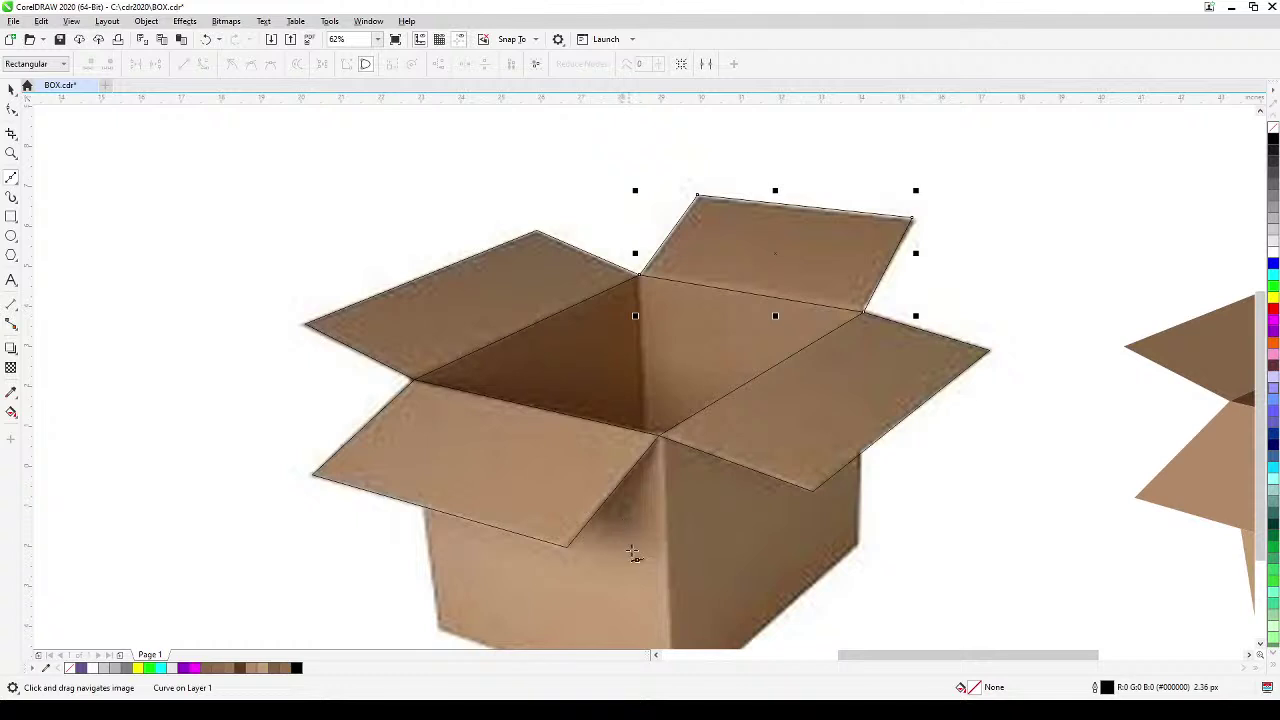
- Outline the box's front face from the flap edge around its bottom and front vertical edge
scroll(648, 432, "up", 3)
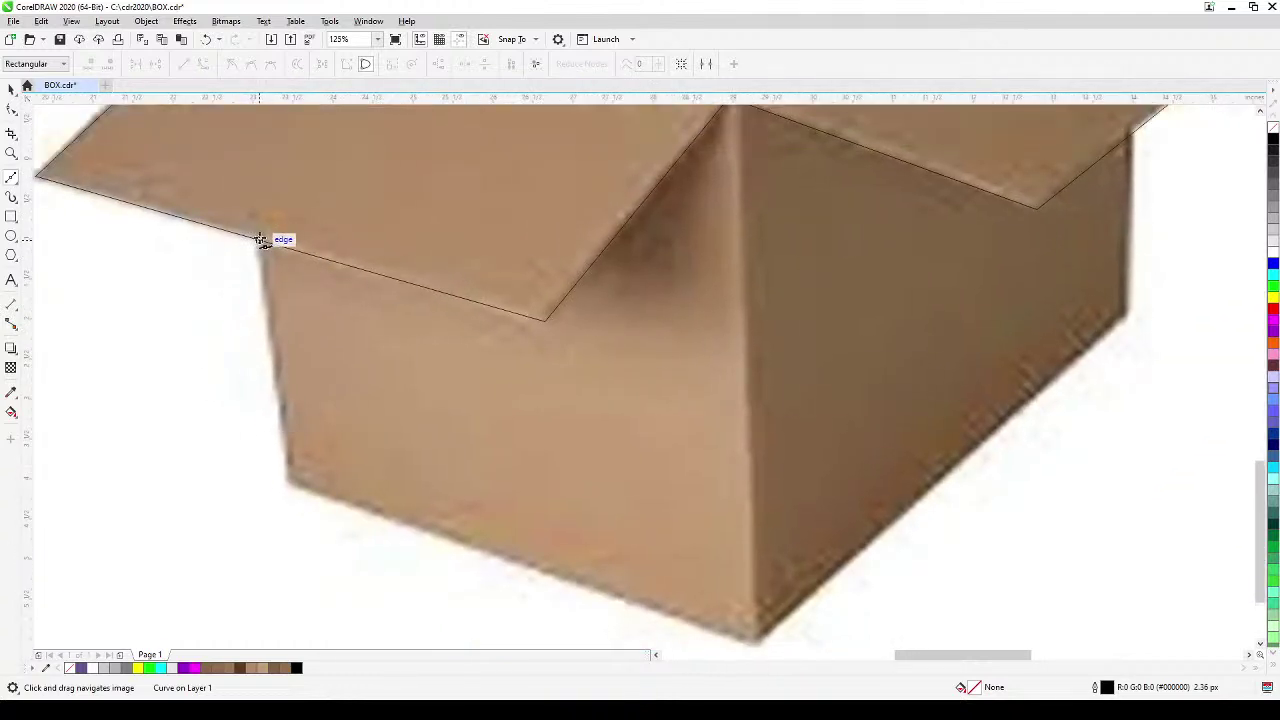
left_click(260, 240)
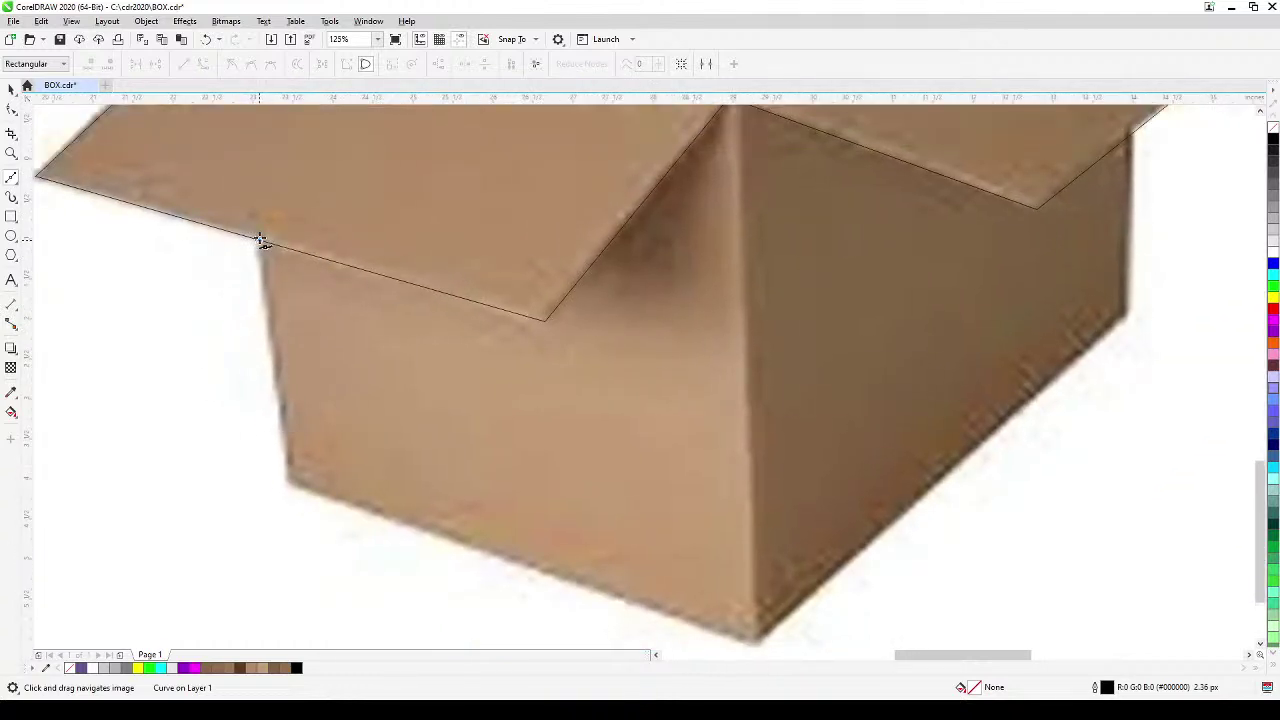
left_click(290, 485)
left_click(750, 638)
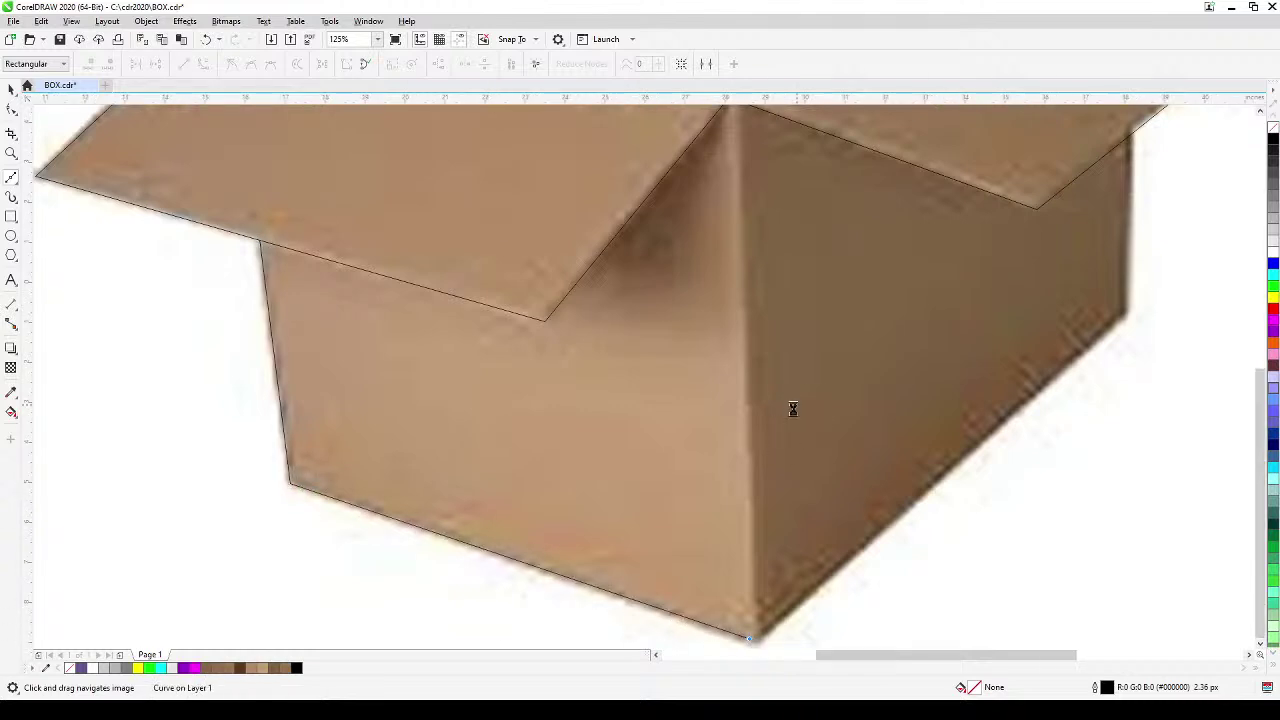
scroll(792, 408, "down", 2)
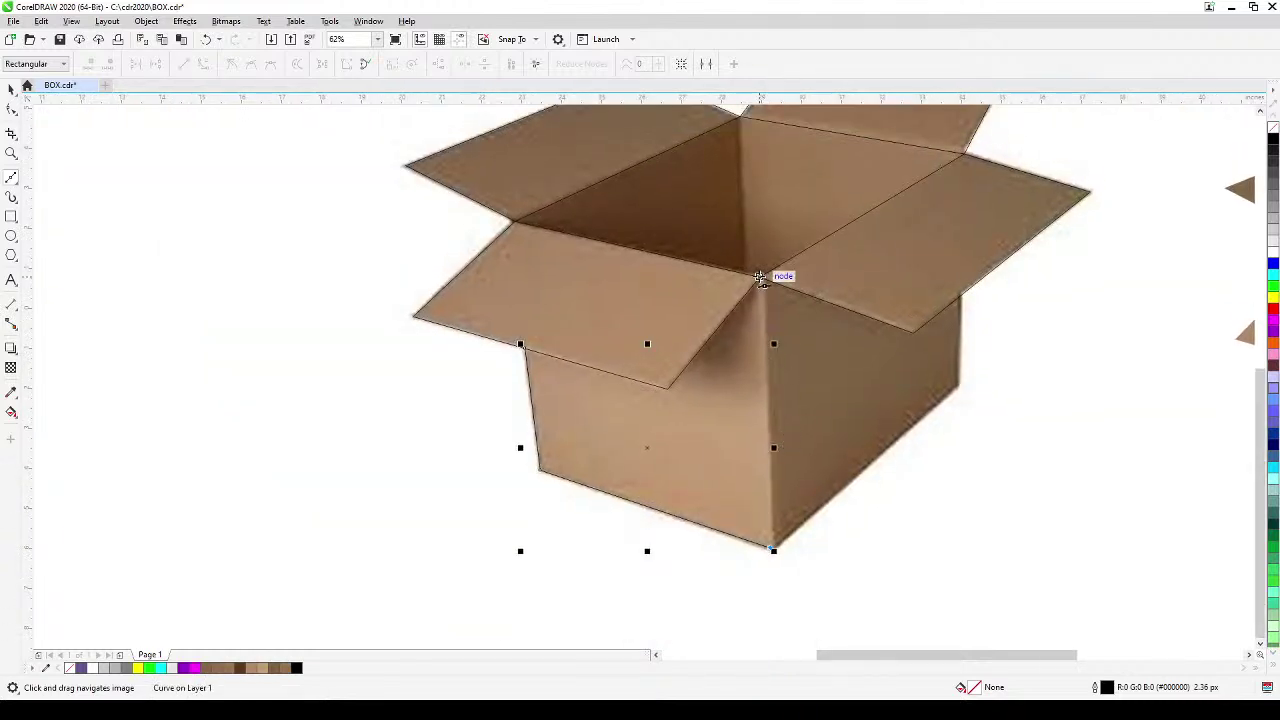
left_click(760, 276)
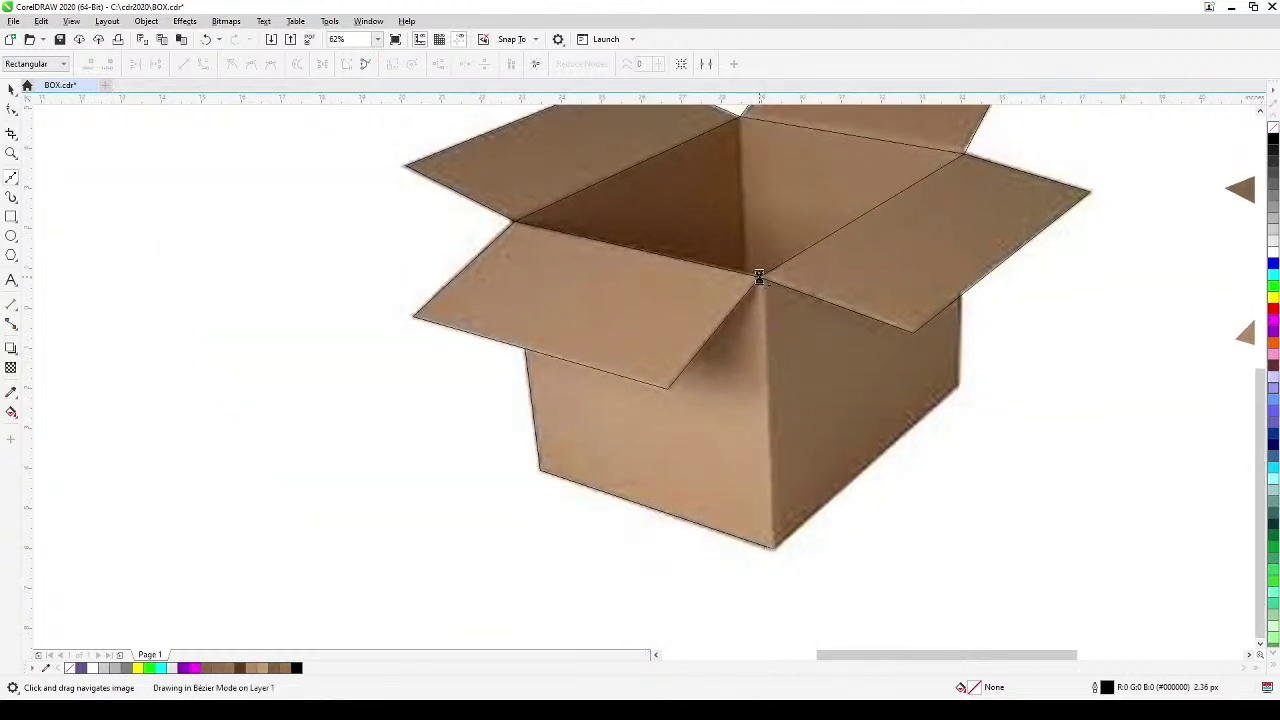
left_click(666, 389)
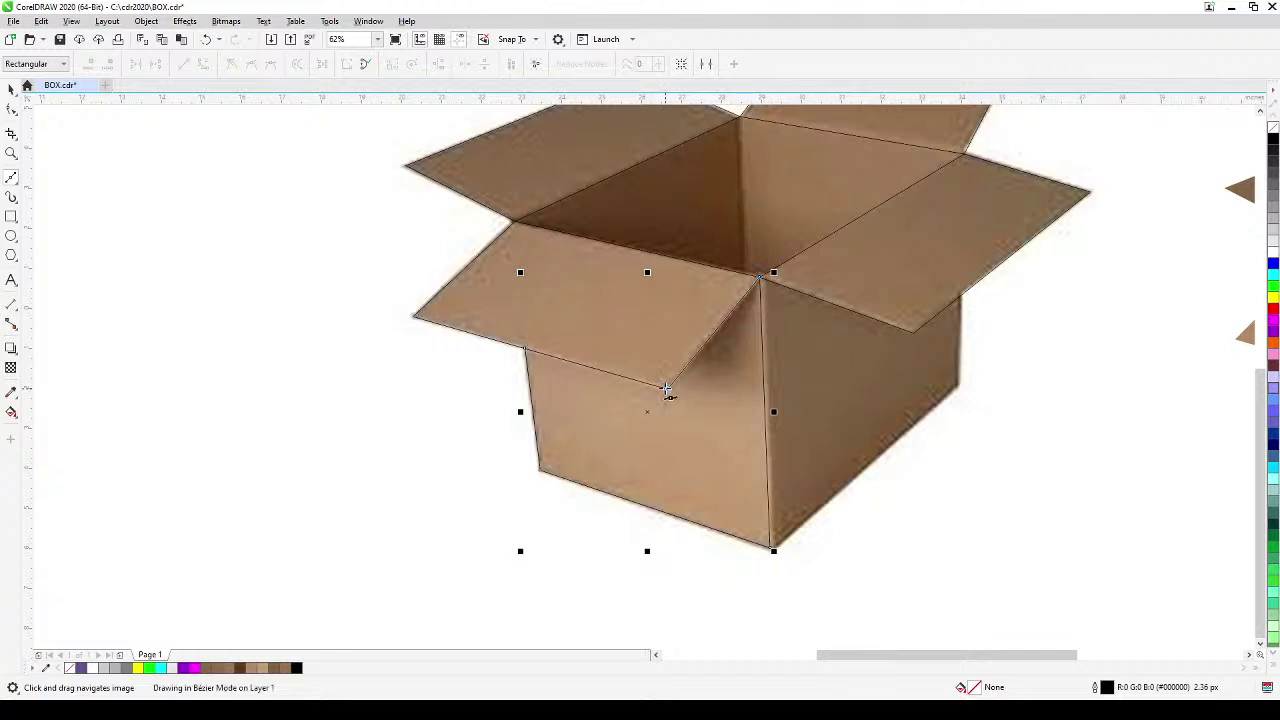
left_click(525, 348)
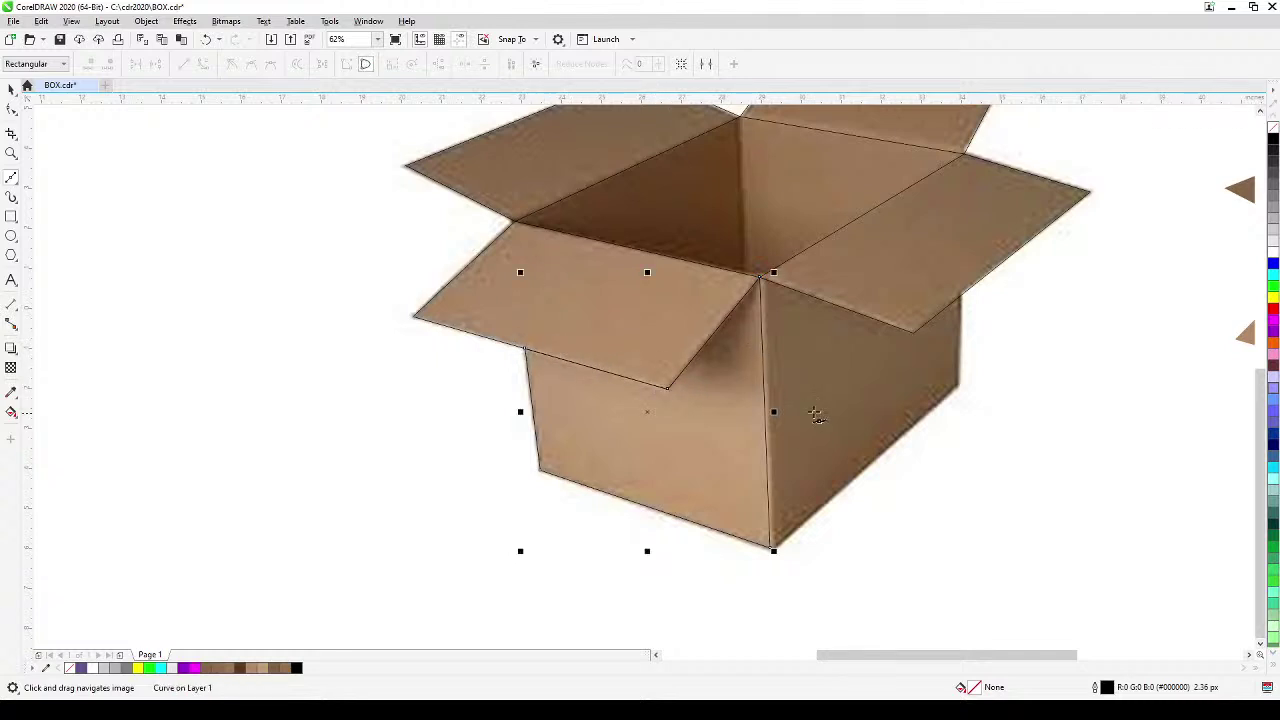
- Draw three edge lines for the right side: down the right edge, up the front corner, and along the flap
left_click(962, 295)
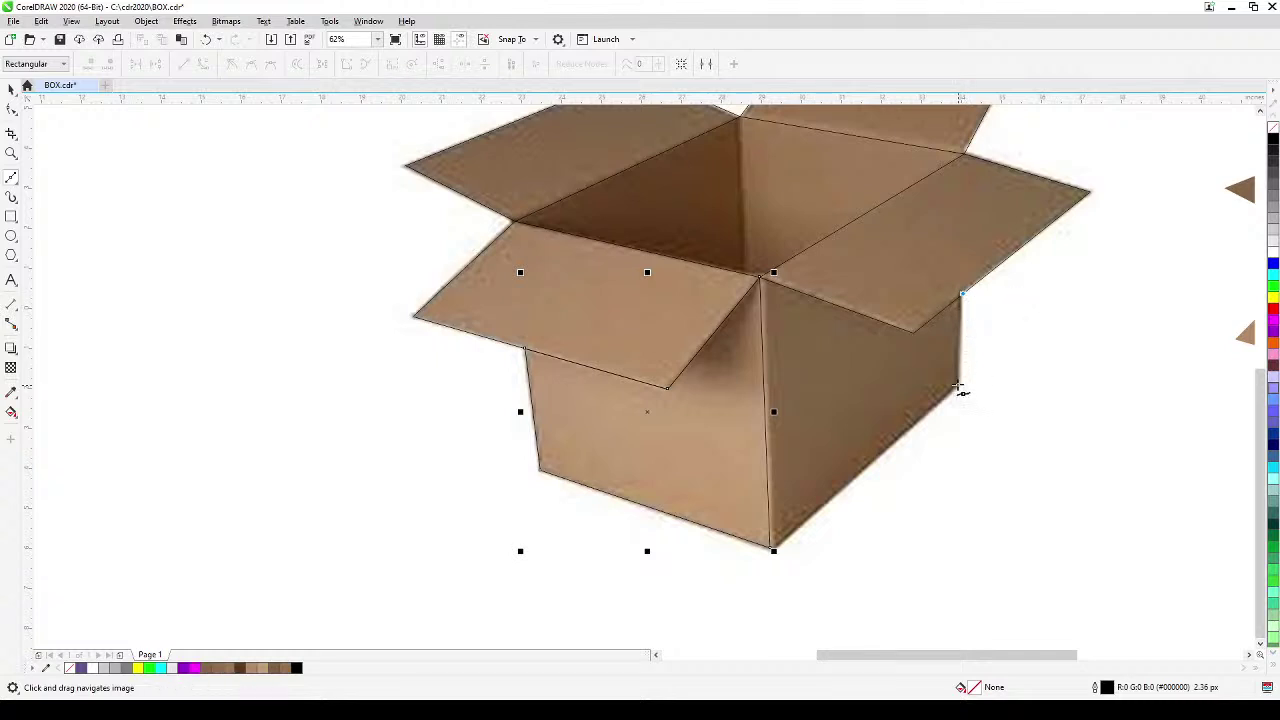
left_click(960, 389)
double_click(961, 390)
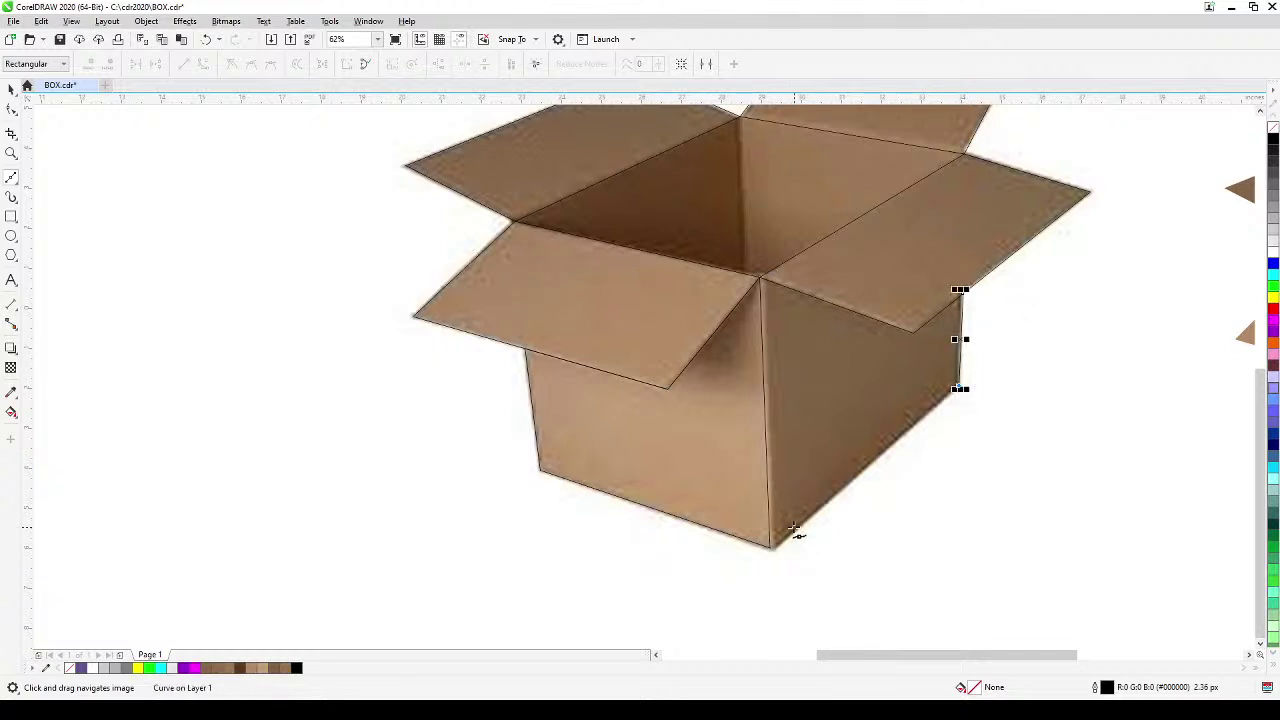
left_click(770, 548)
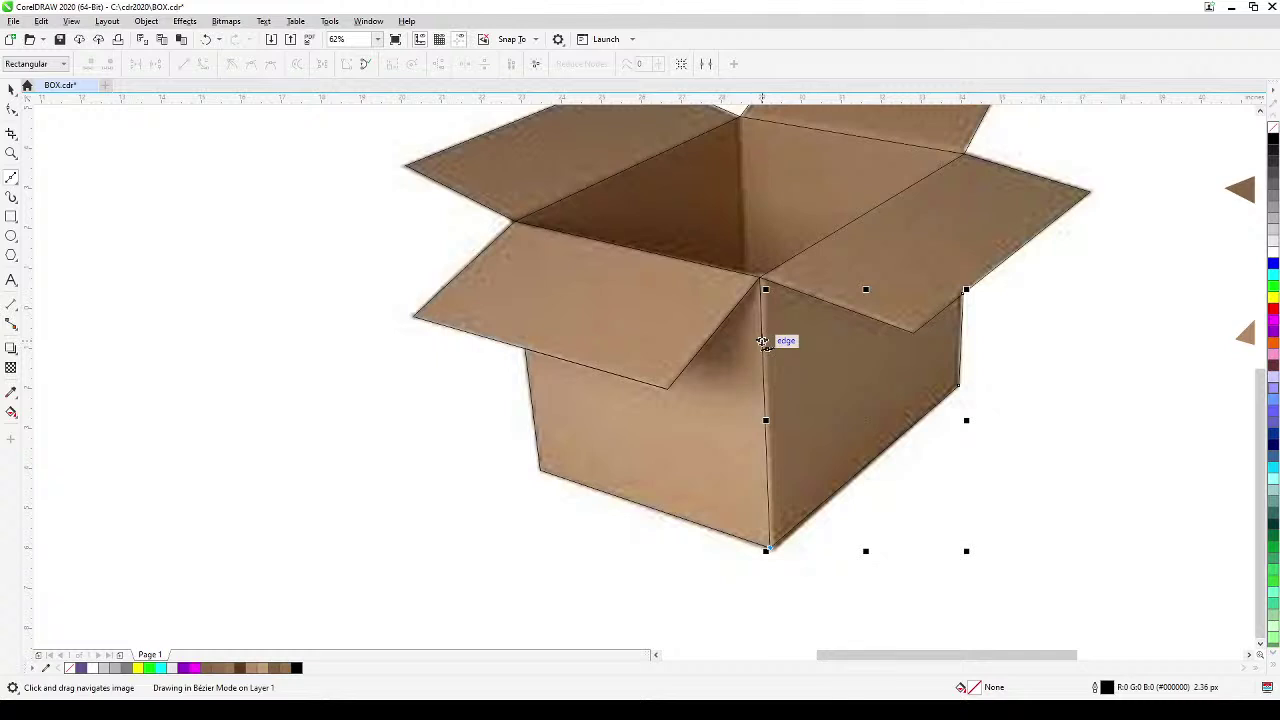
double_click(760, 277)
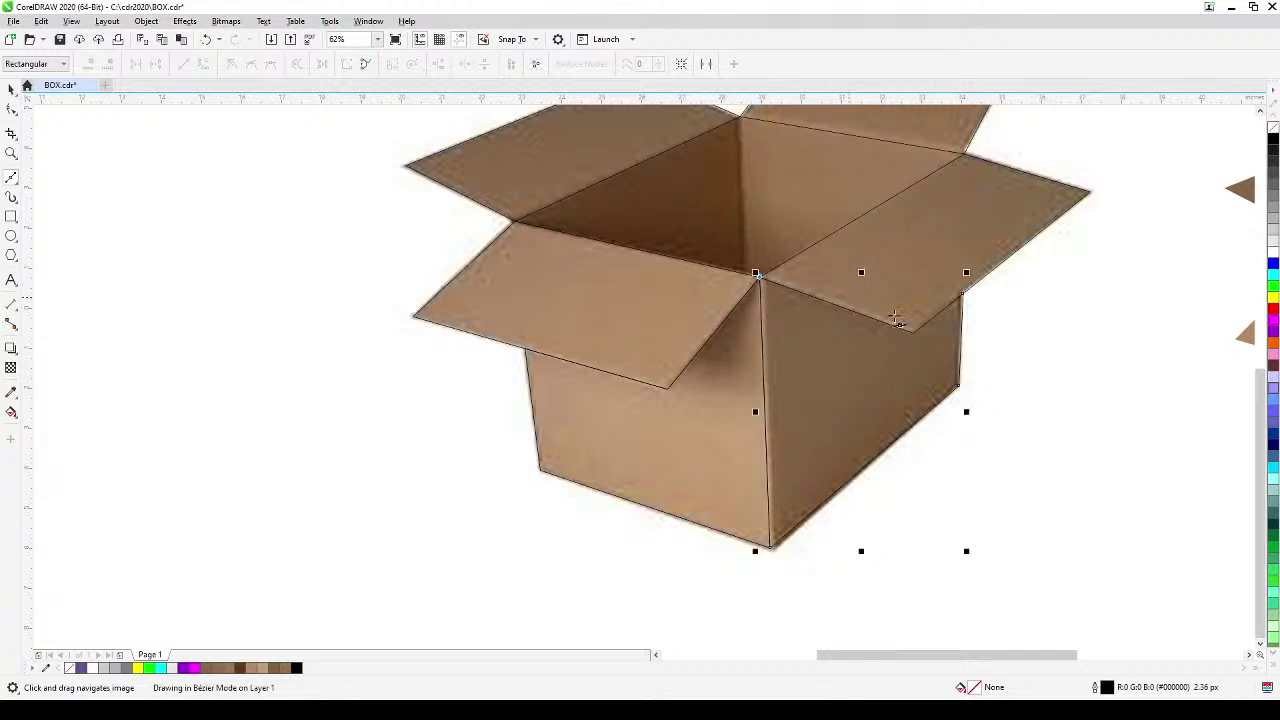
left_click(918, 331)
double_click(963, 294)
- Trace the dark inner left panel through its top, left and bottom corners
scroll(908, 354, "up", 2)
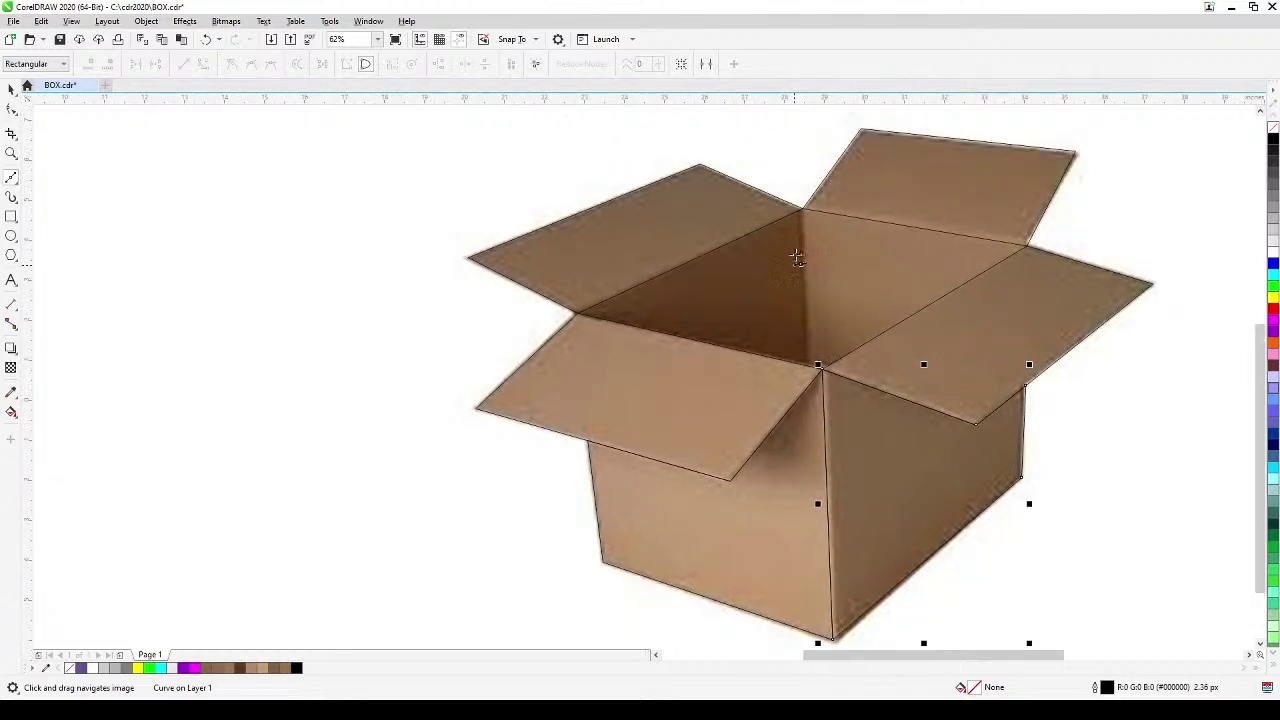
scroll(797, 258, "up", 4)
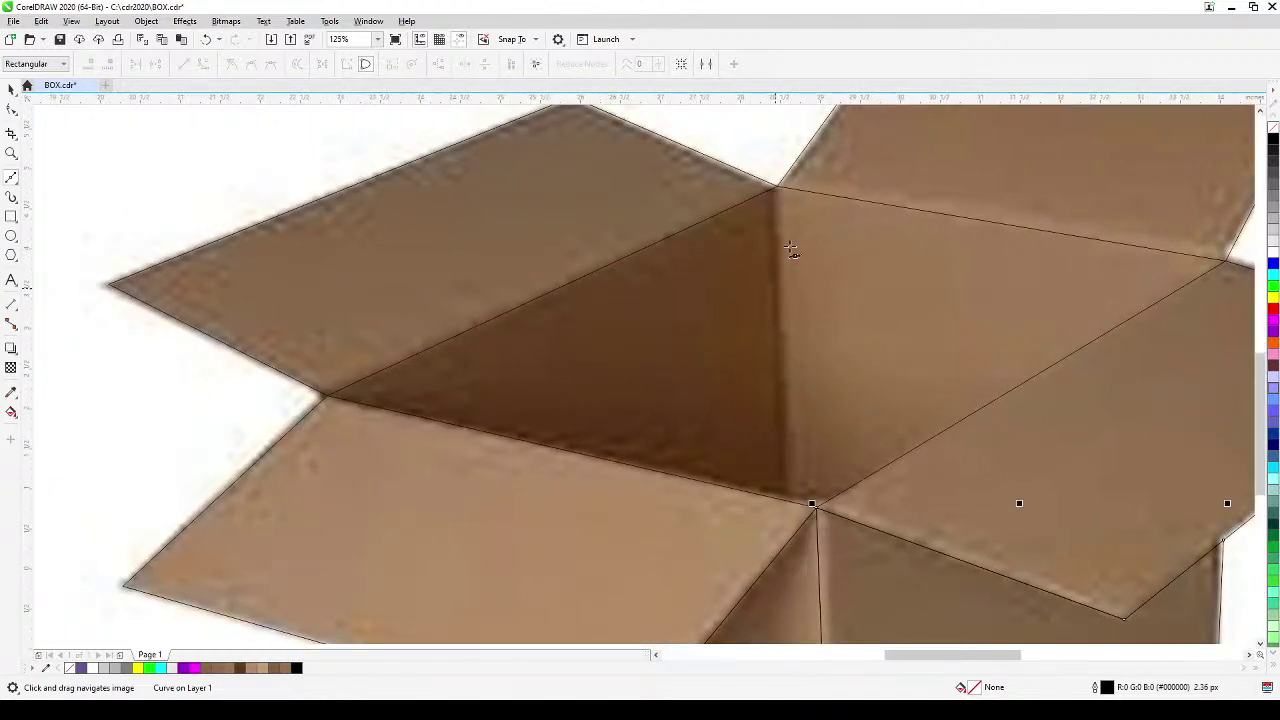
left_click(778, 187)
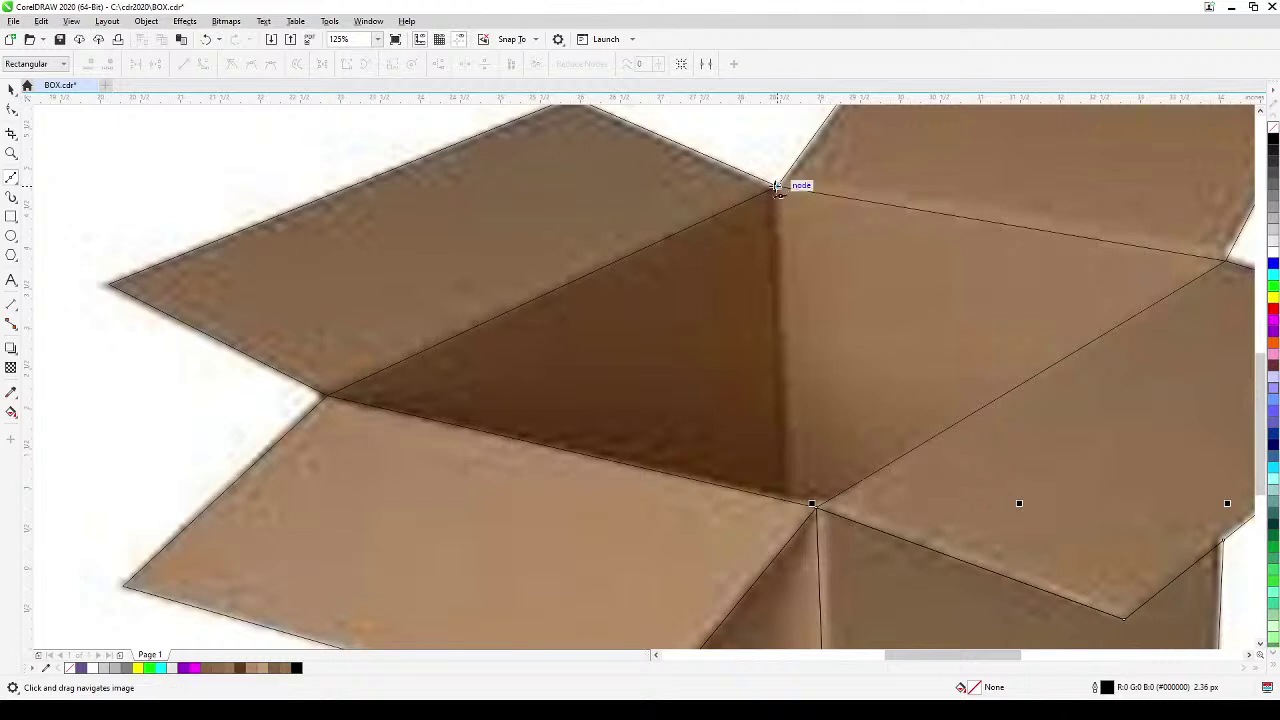
left_click(325, 397)
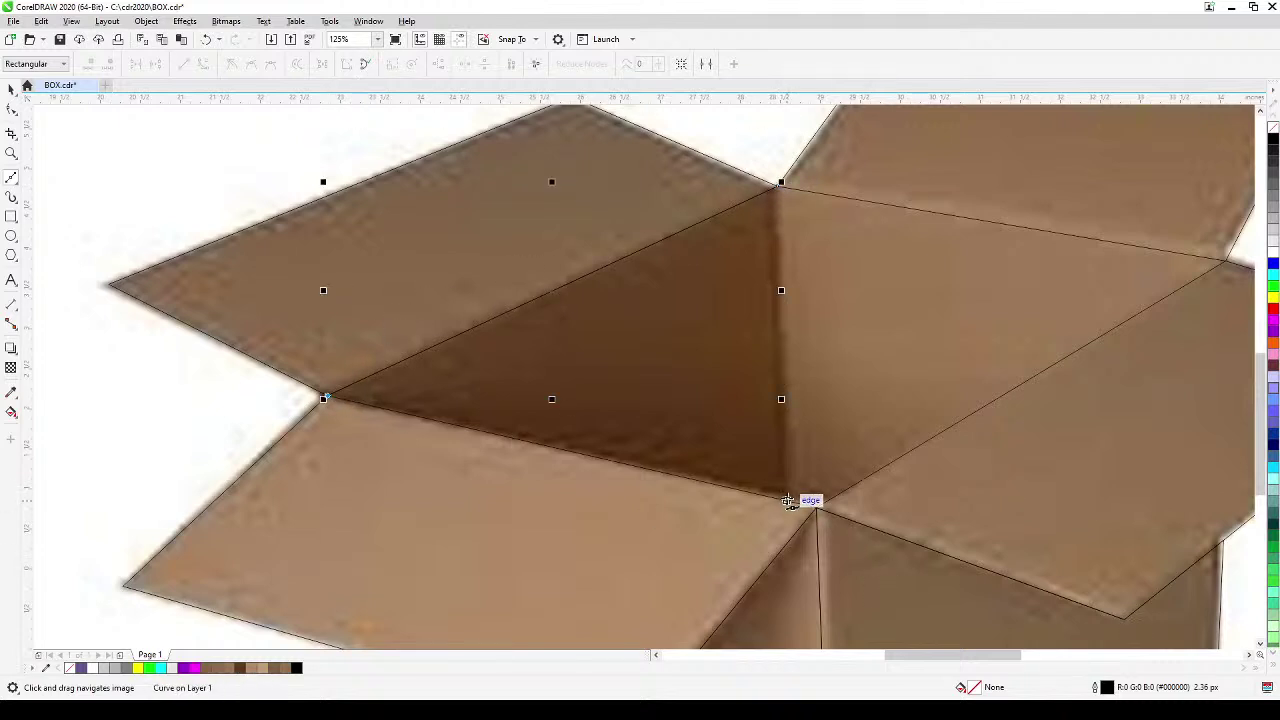
left_click(789, 501)
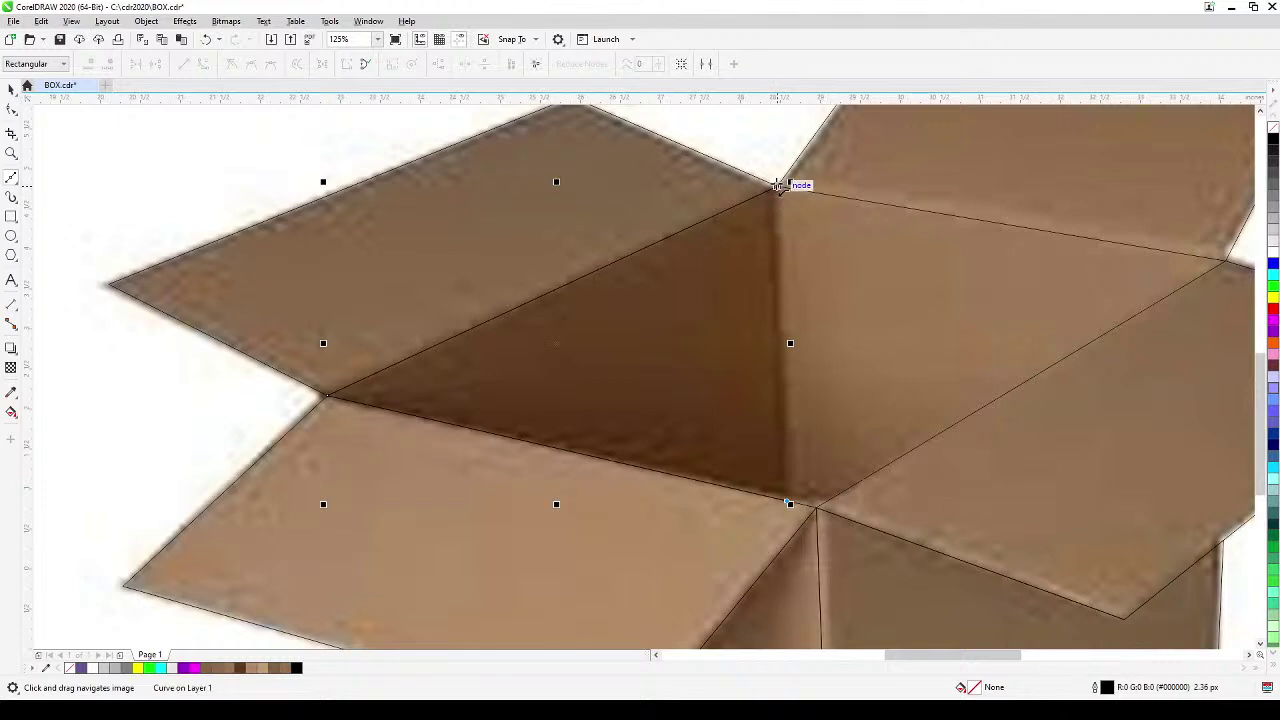
left_click(778, 186)
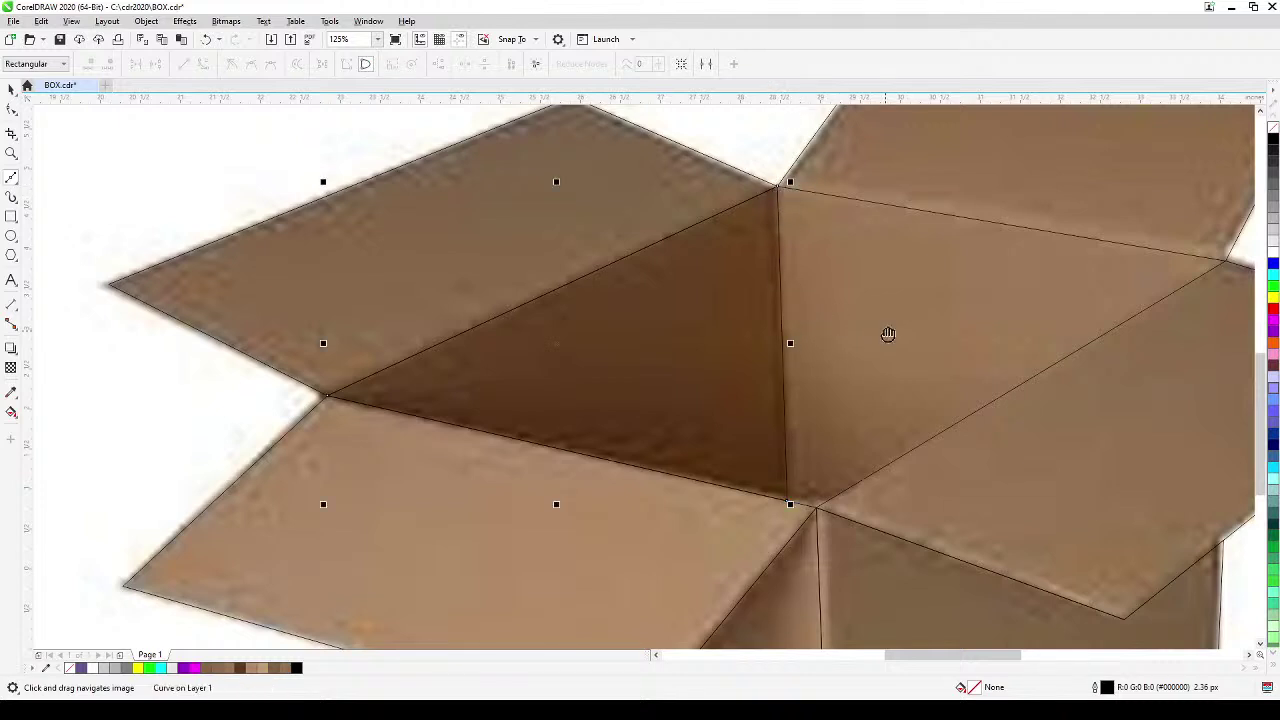
- Trace the inner back panel from the right flap corner to the top and bottom of the fold
left_click_drag(888, 334, 830, 309)
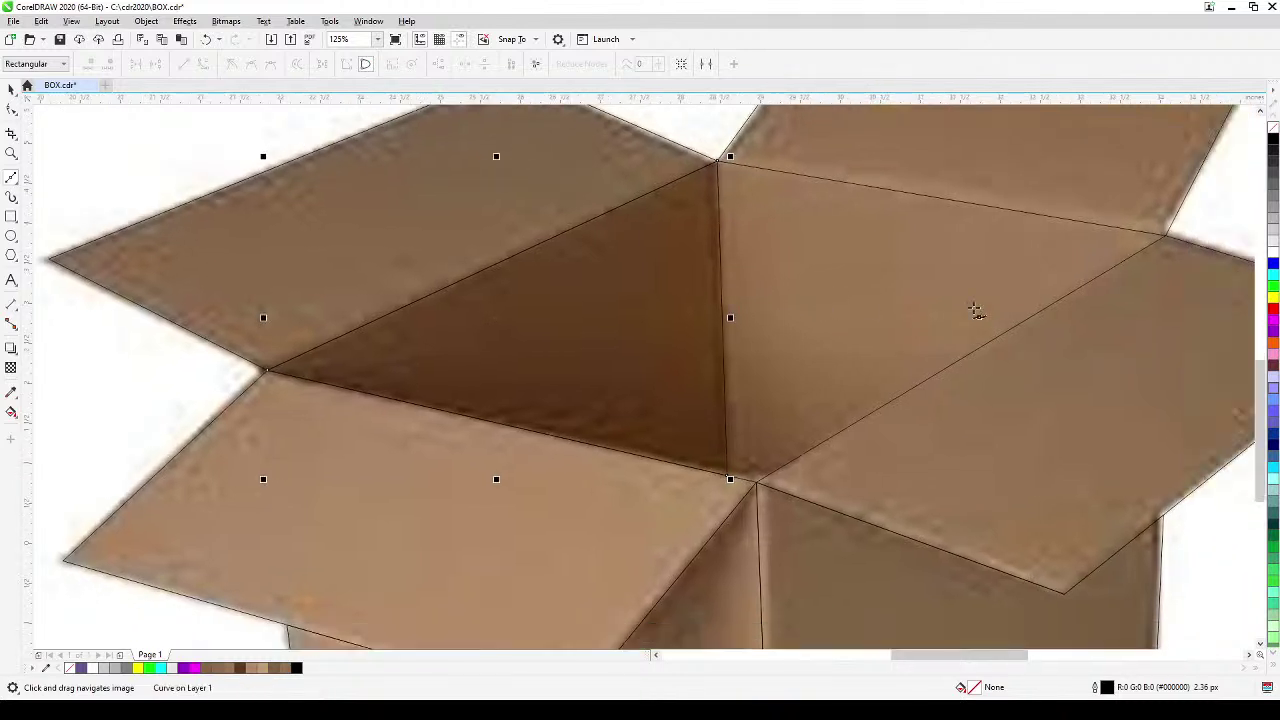
left_click(1166, 236)
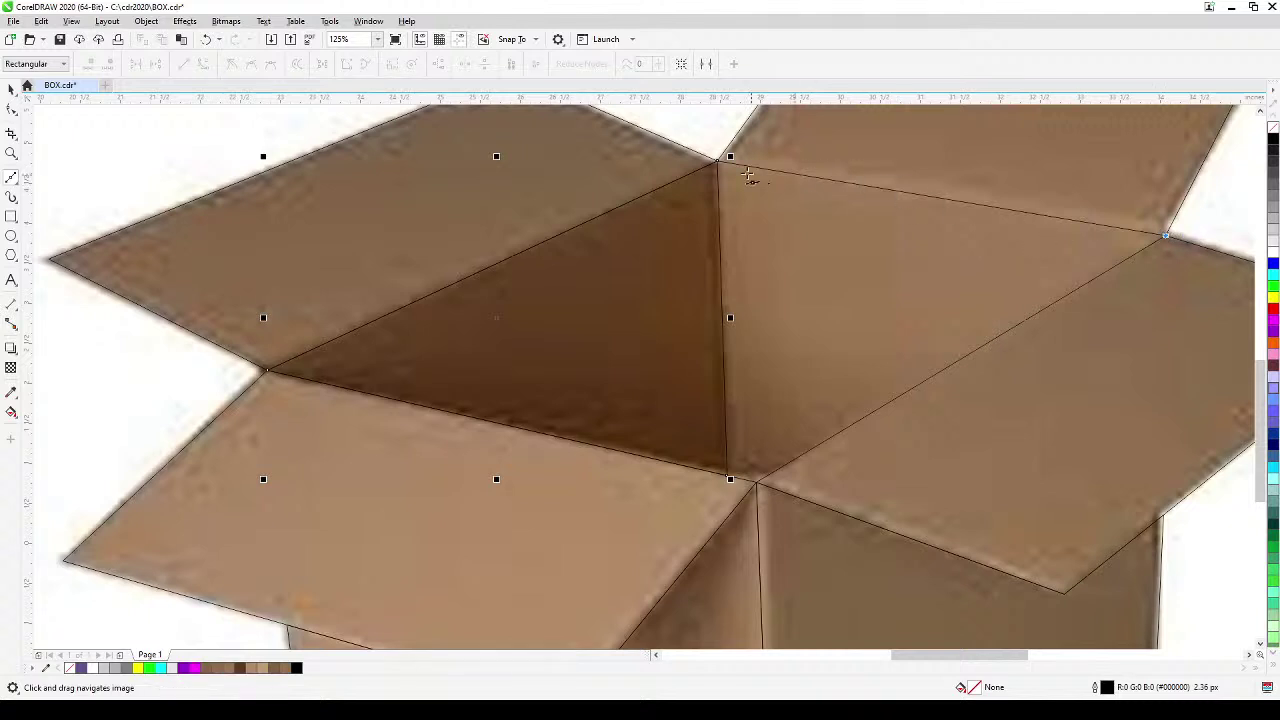
left_click(714, 158)
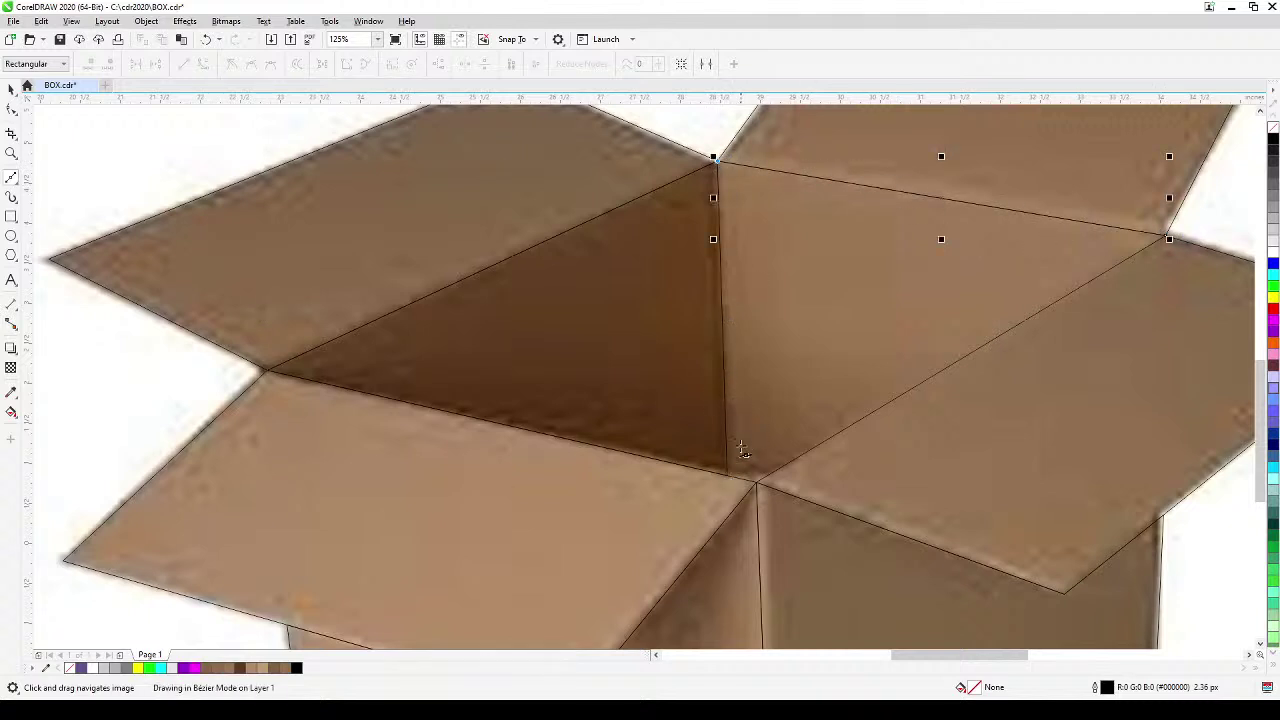
left_click(756, 484)
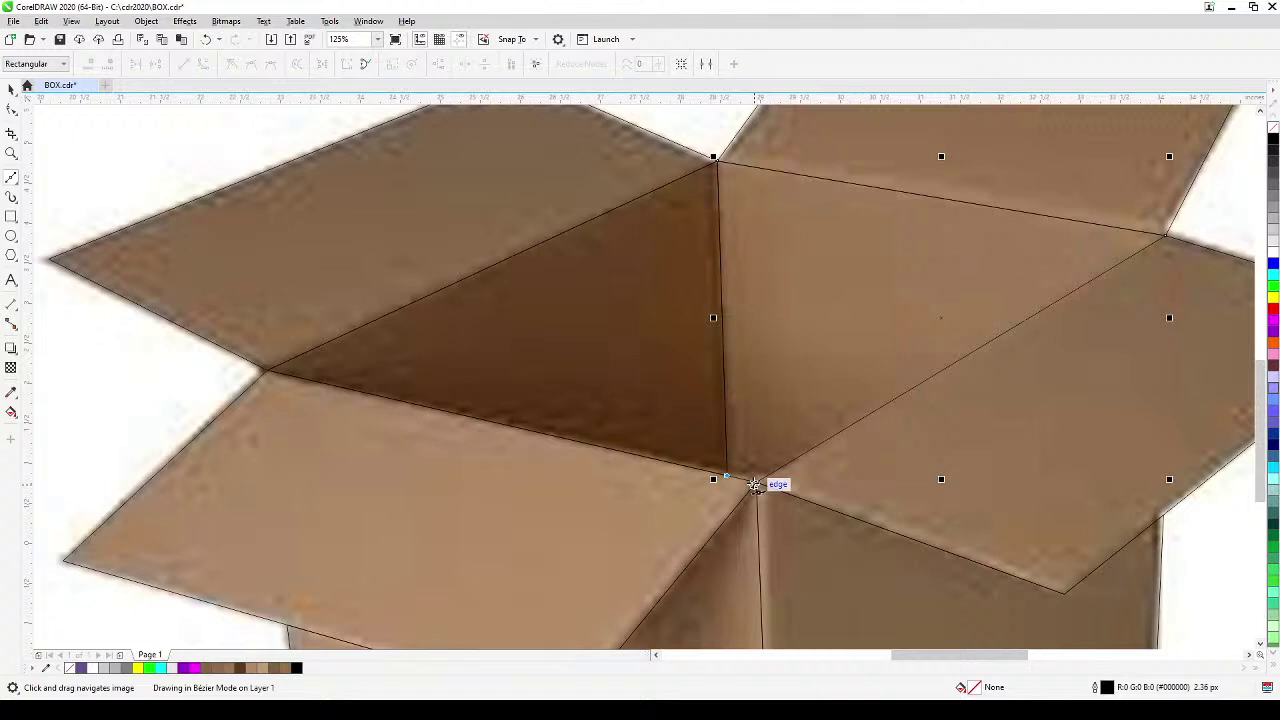
left_click(1165, 236)
scroll(1166, 240, "down", 4)
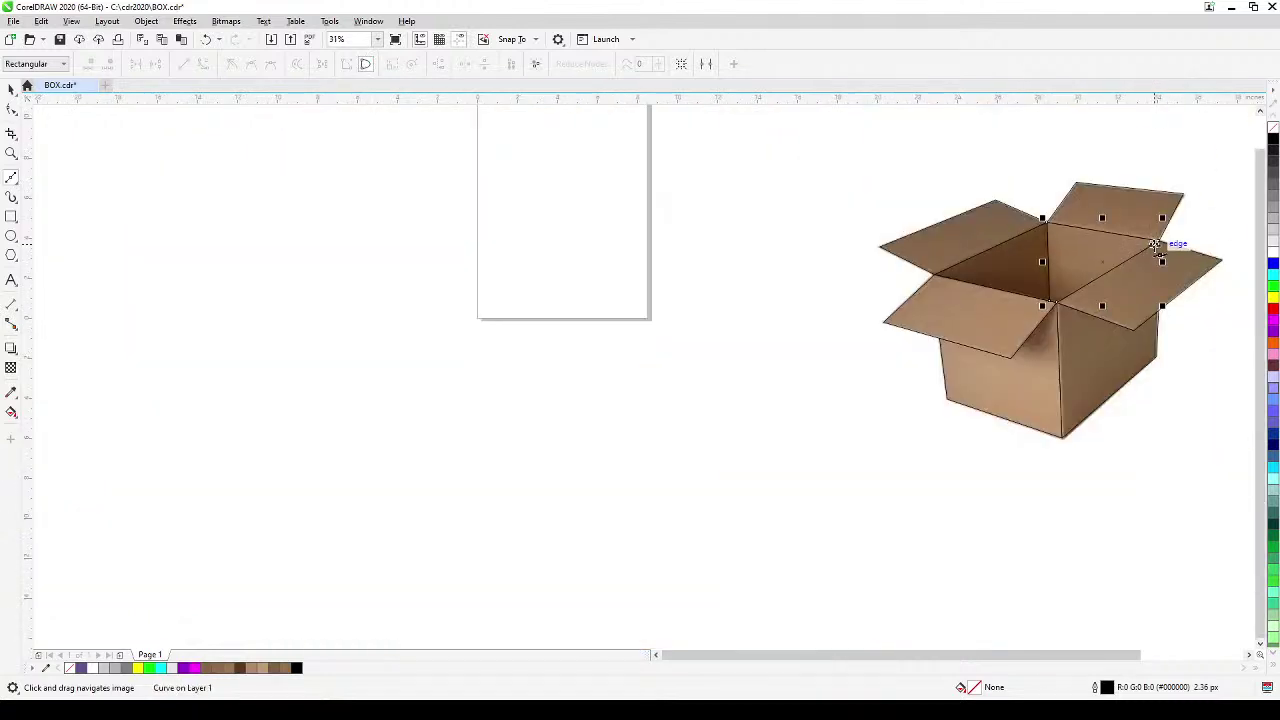
left_click_drag(1166, 246, 891, 269)
scroll(848, 293, "up", 2)
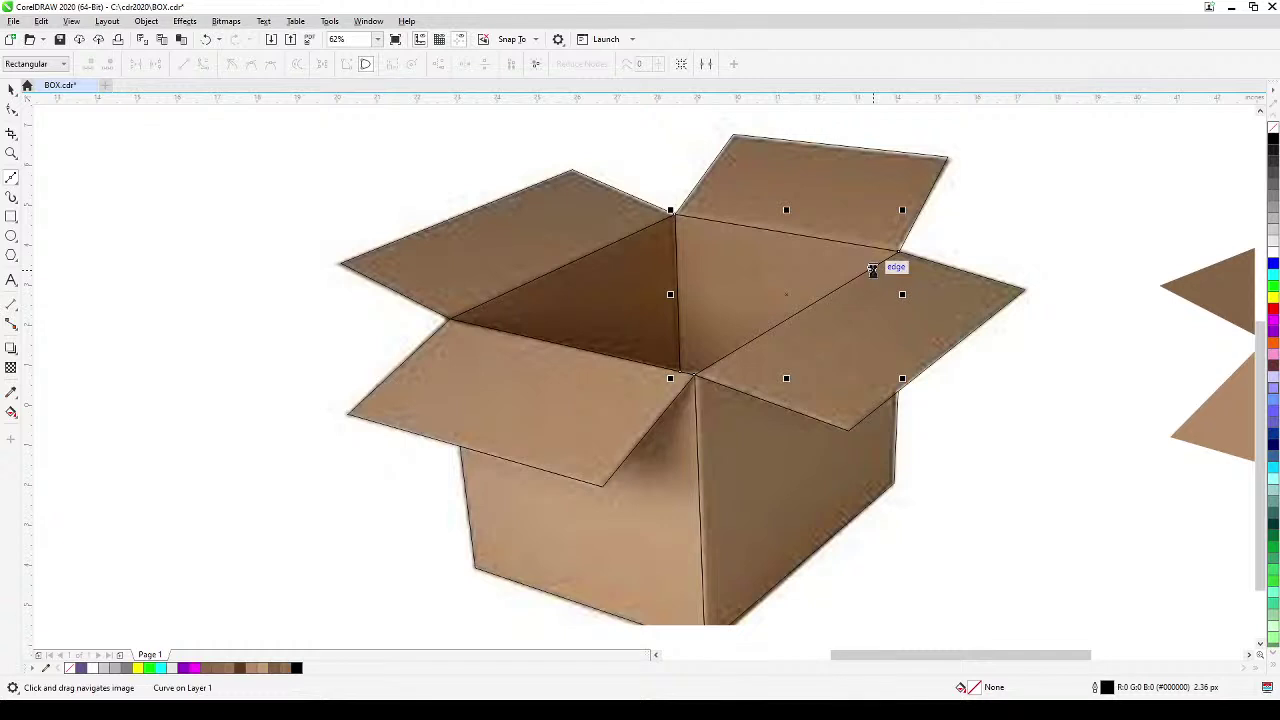
left_click(11, 88)
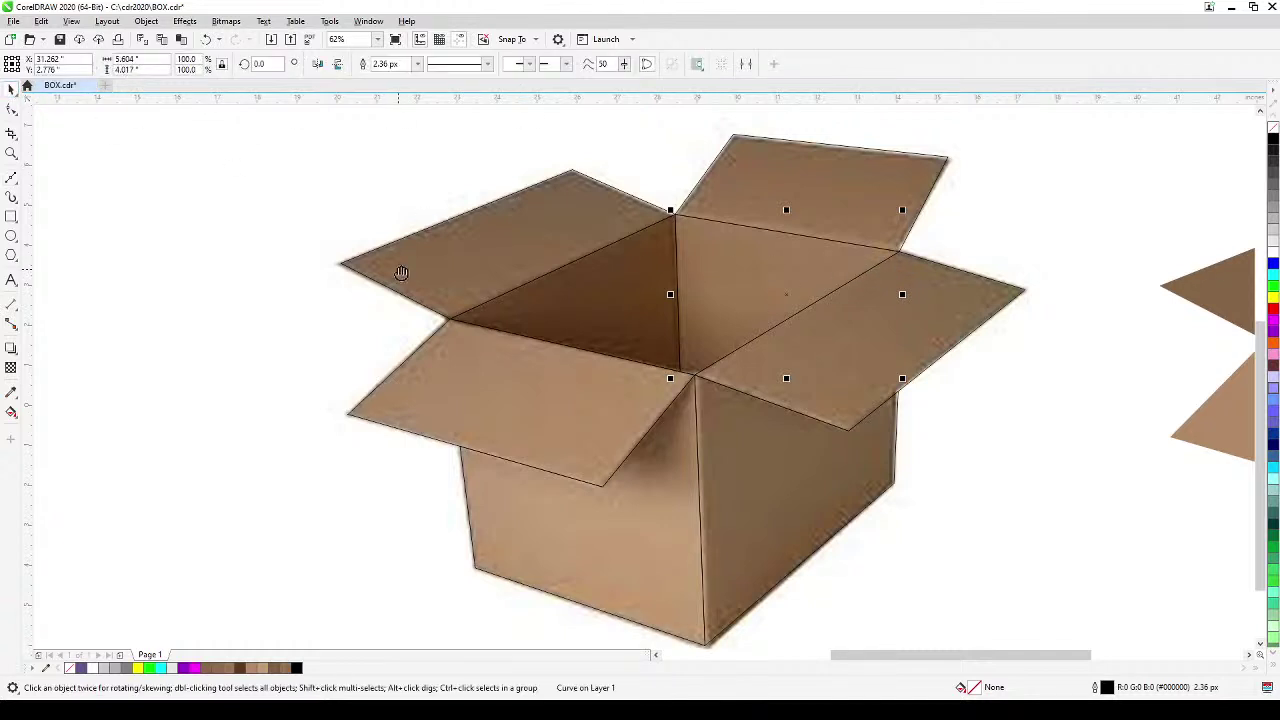
left_click_drag(400, 274, 408, 263)
left_click(1098, 248)
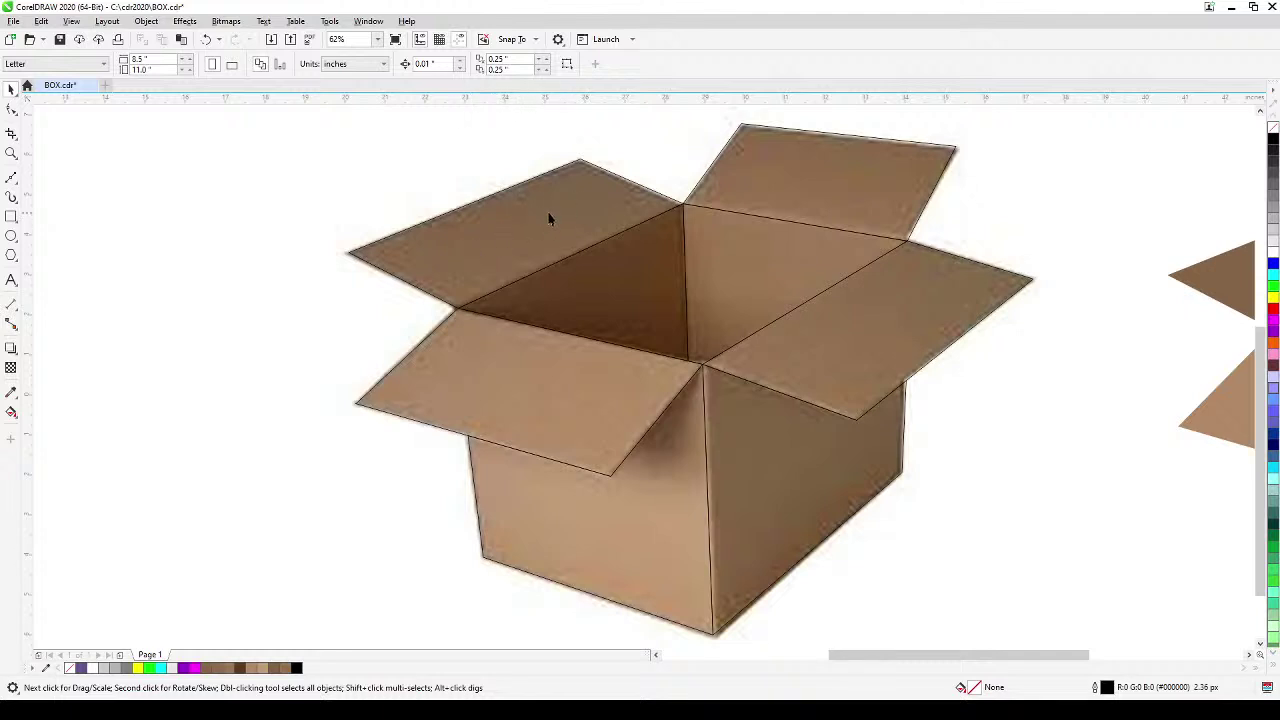
- With the Attribute Eyedropper, fill the back-left flap, front flap and front panel with their sampled browns
left_click(11, 393)
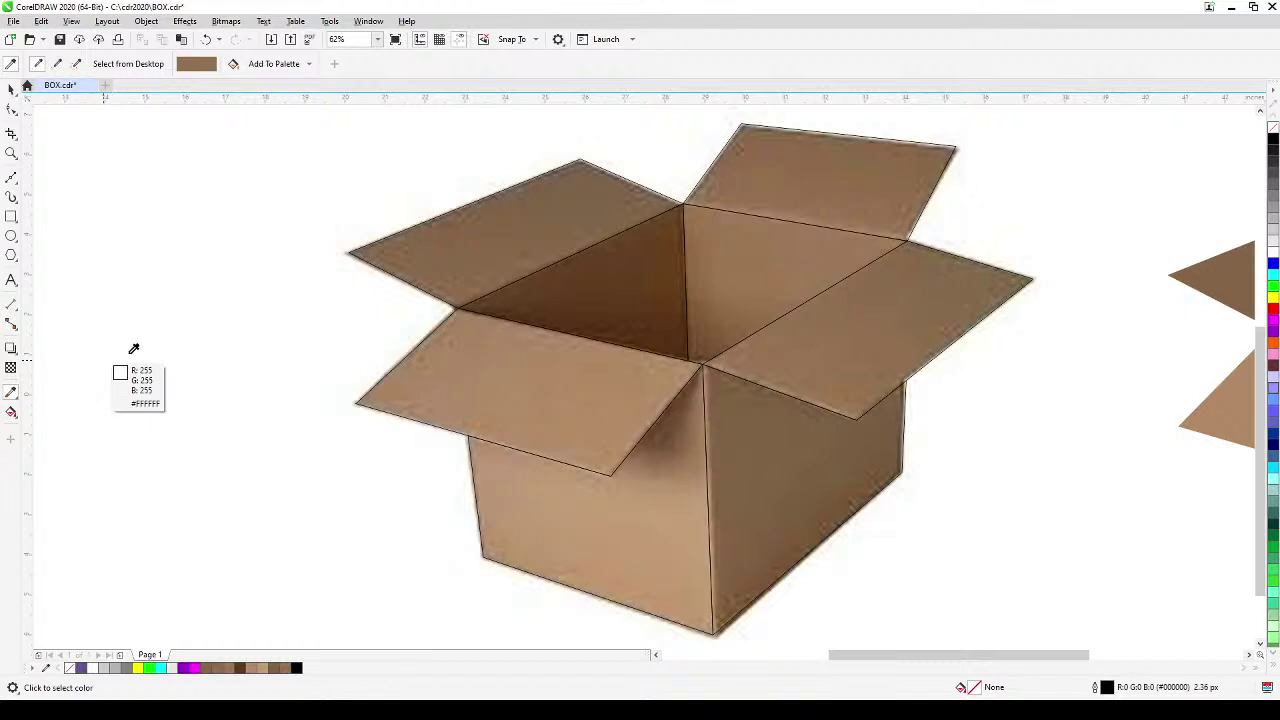
left_click(501, 233)
left_click(498, 235)
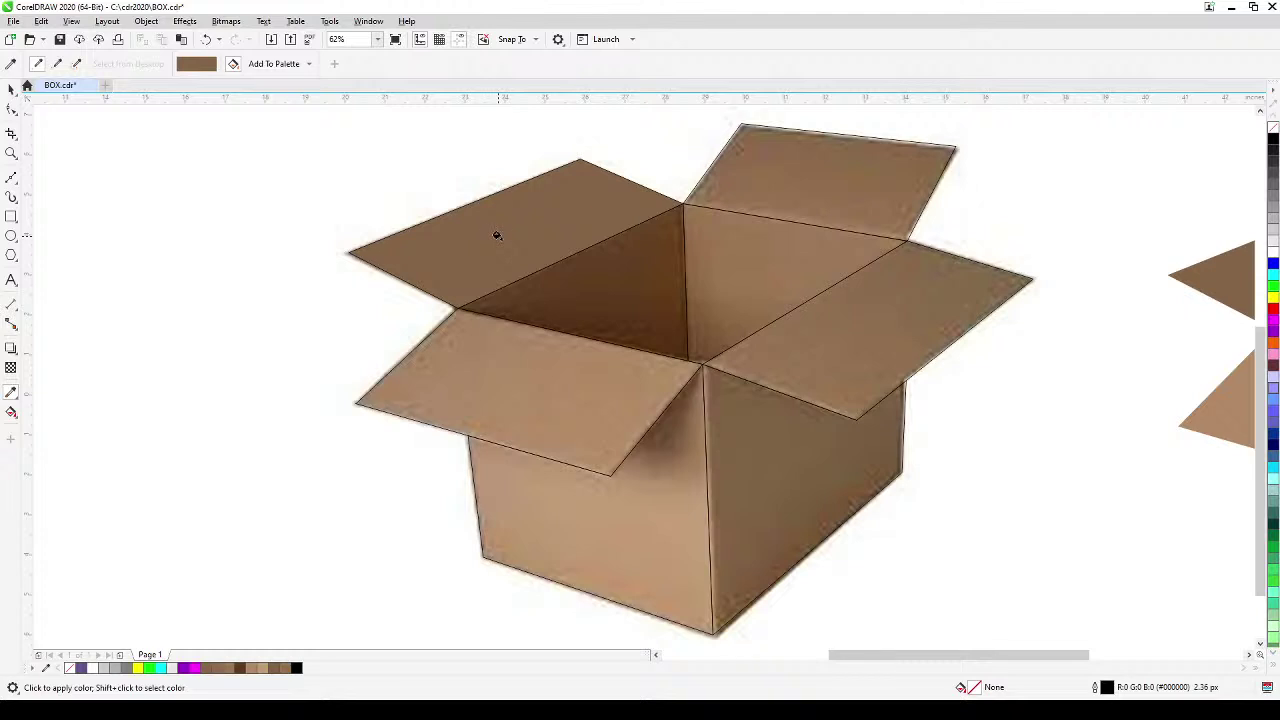
left_click(486, 388, "shift")
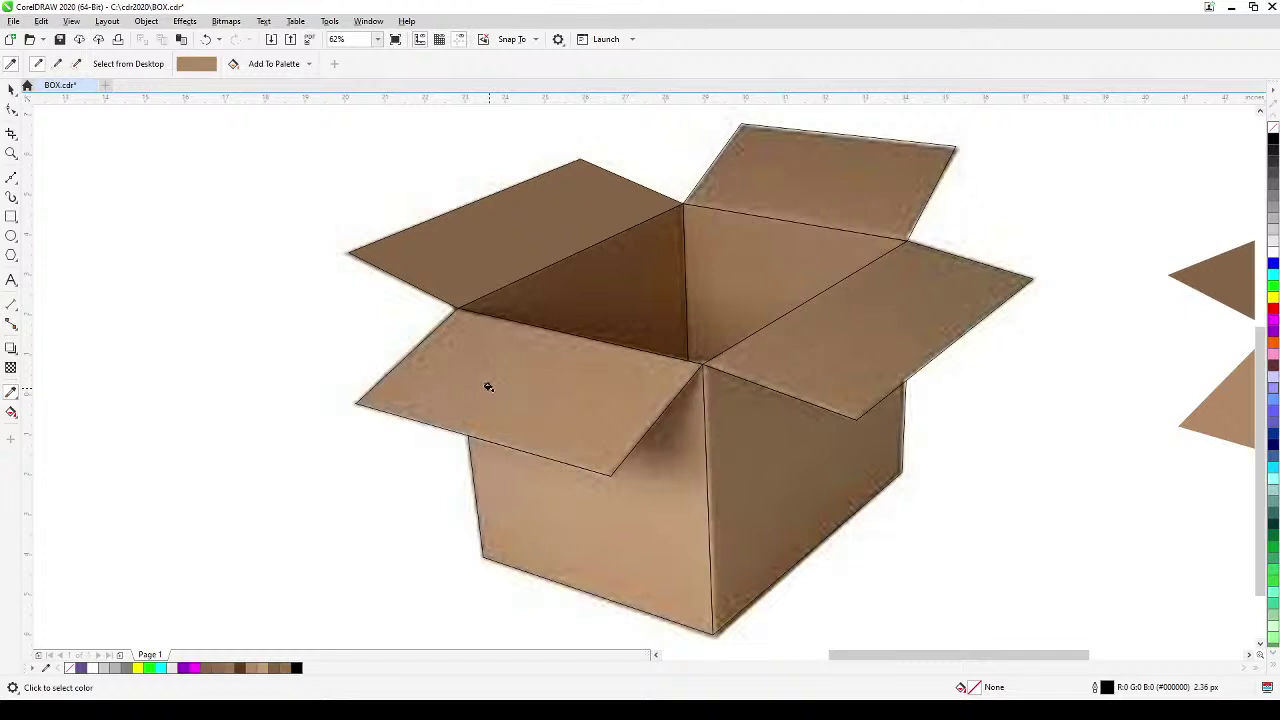
left_click(488, 380)
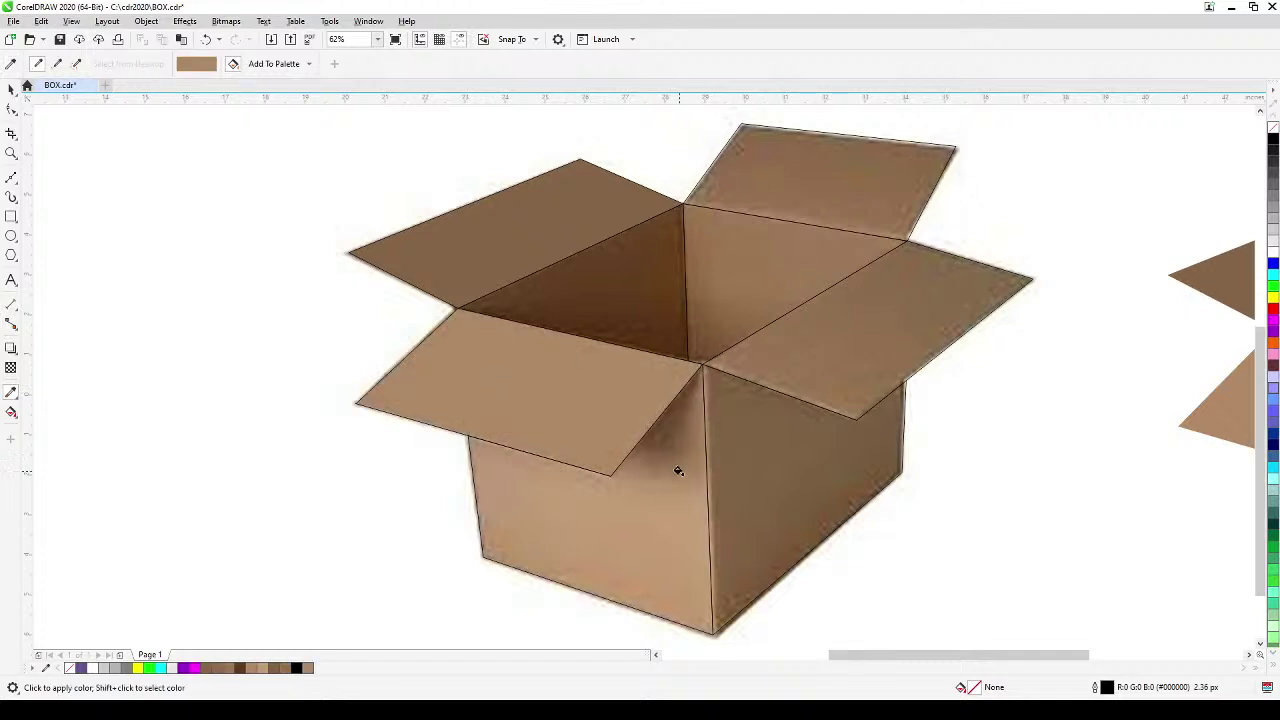
key("shift")
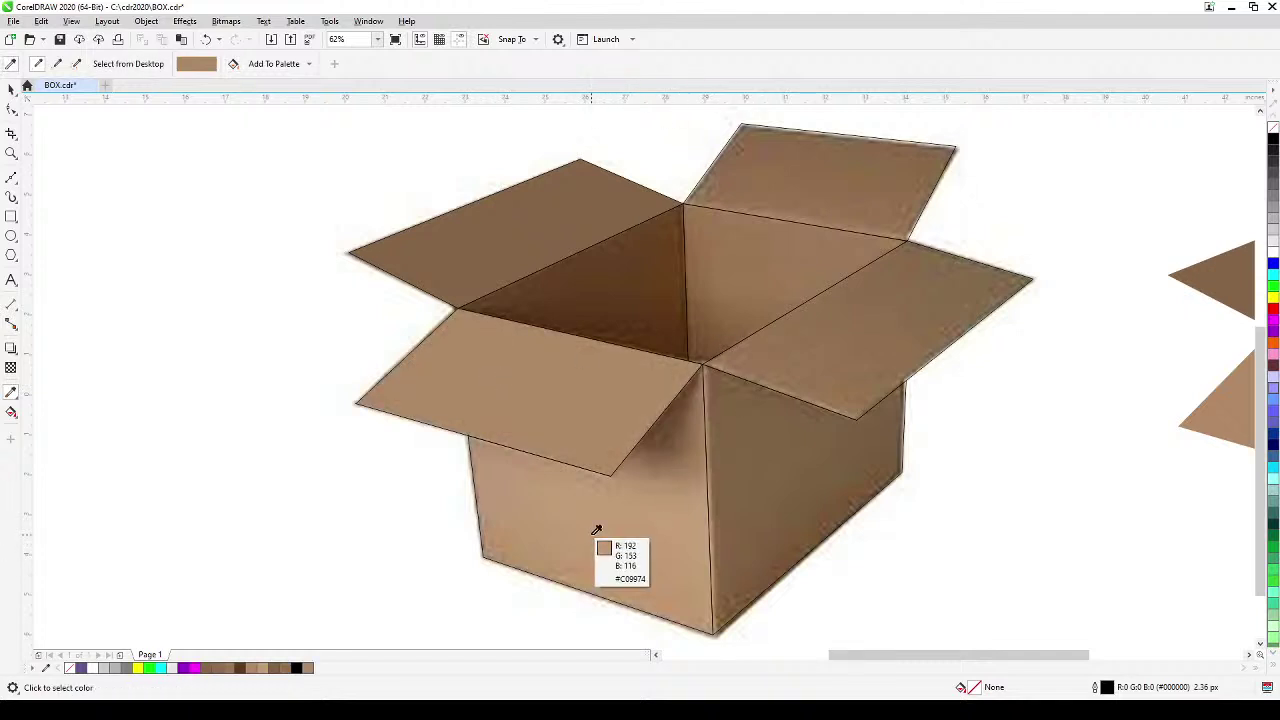
left_click(596, 530, "shift")
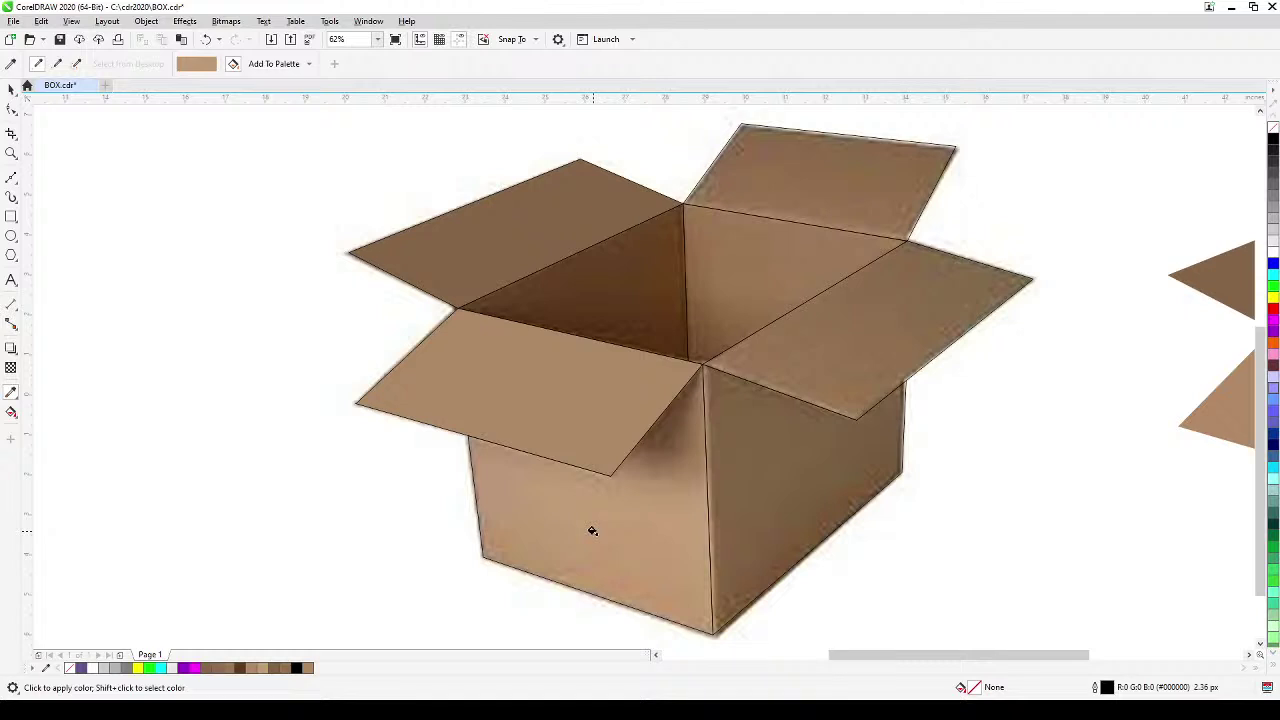
left_click(596, 528)
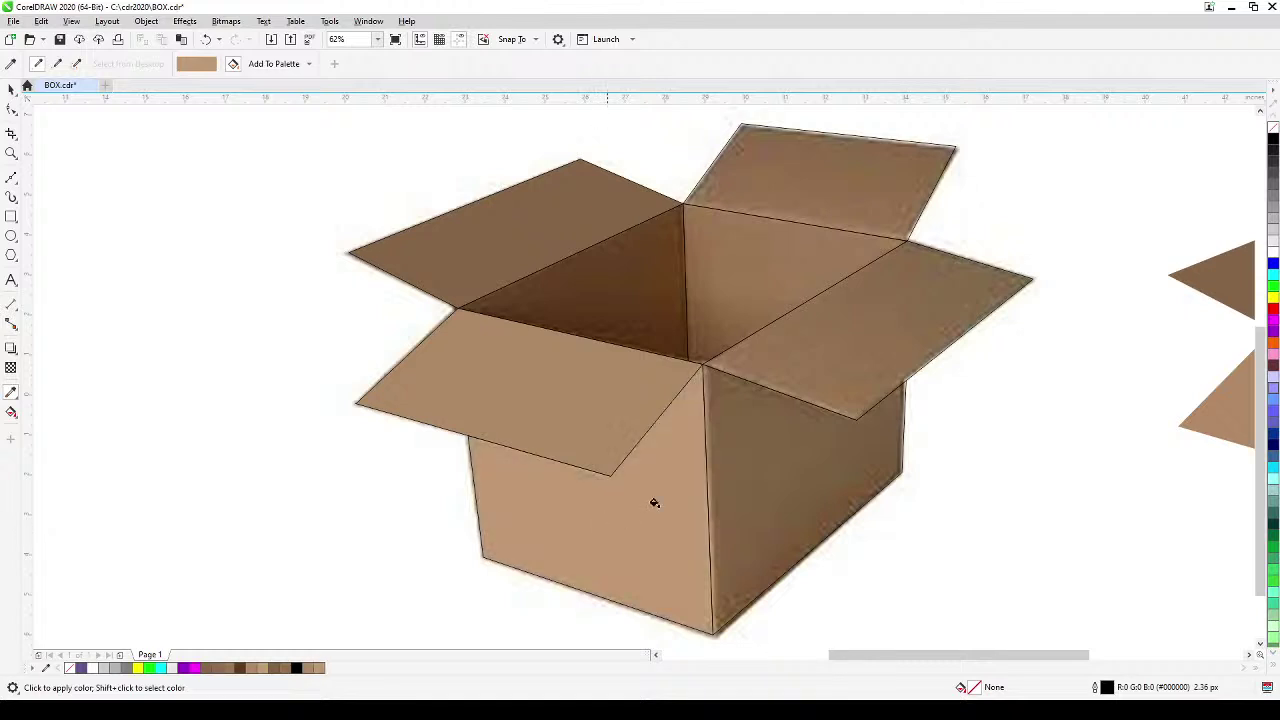
- Fill the side panel, right flap, inner back panel, top-right flap and inner left panel with sampled browns
left_click(746, 488, "shift")
left_click(830, 353, "shift")
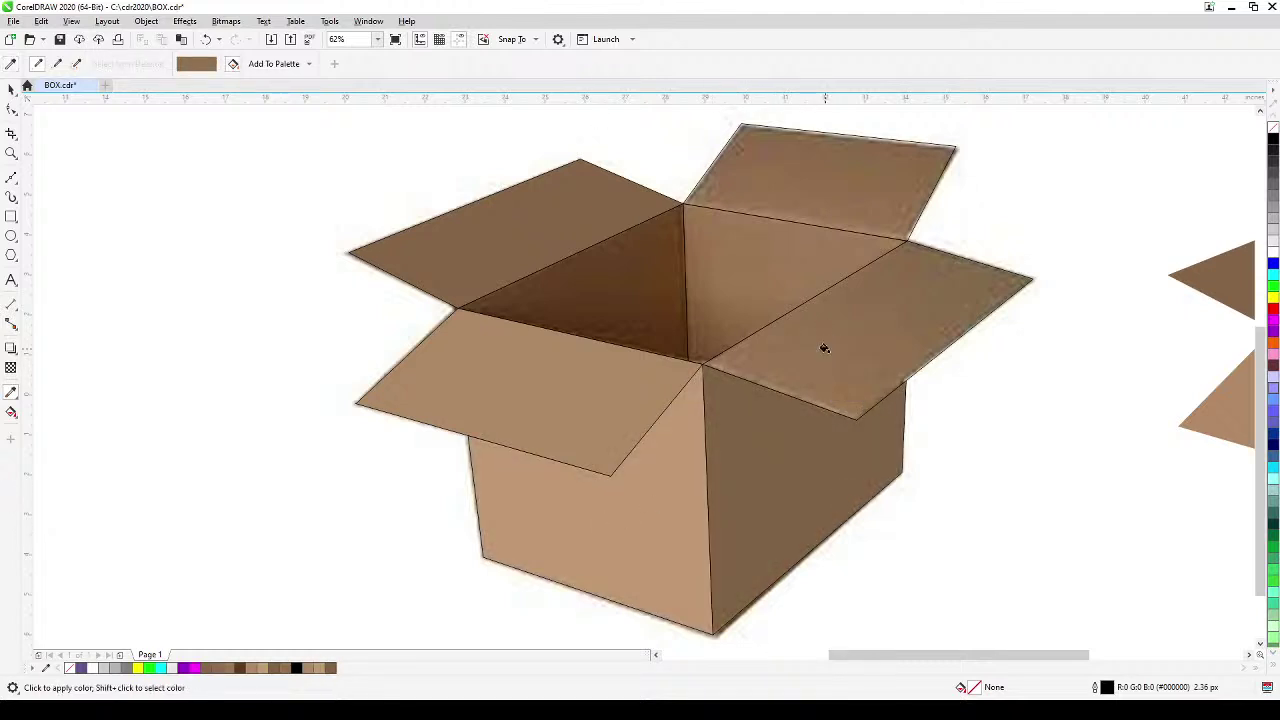
left_click(824, 348)
left_click(789, 263, "shift")
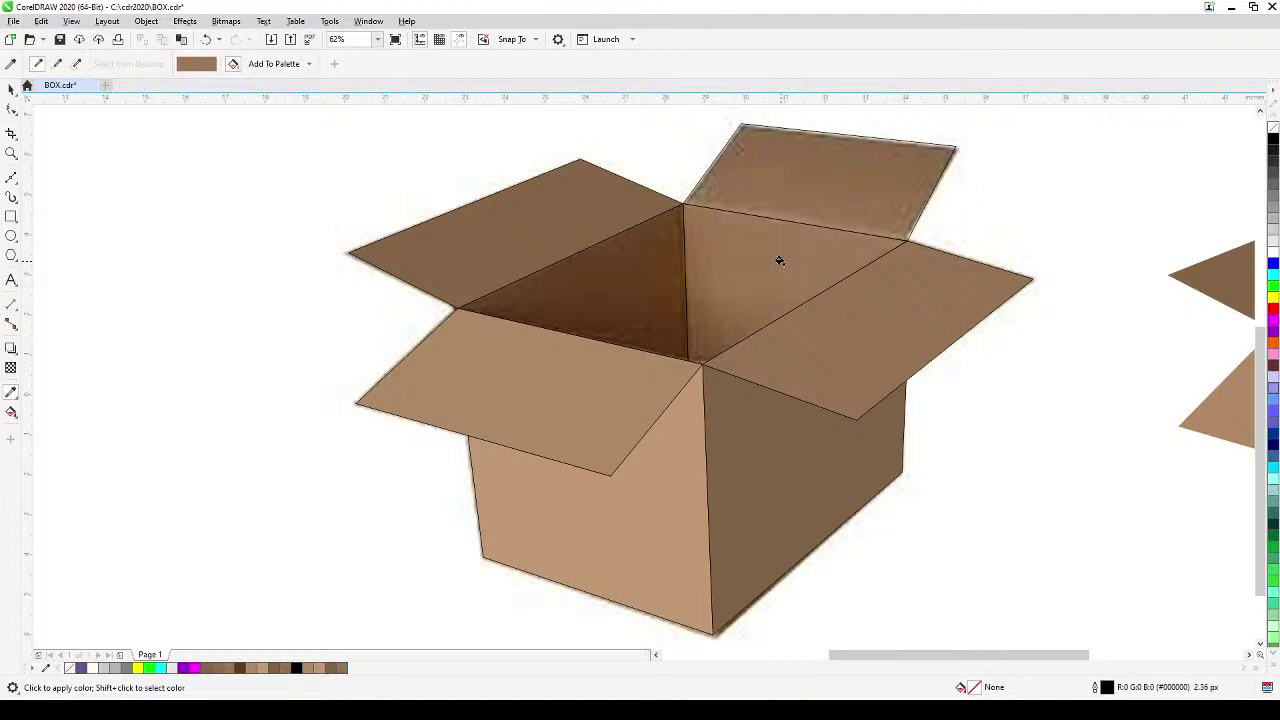
left_click(778, 258)
left_click(802, 193, "shift")
left_click(800, 185)
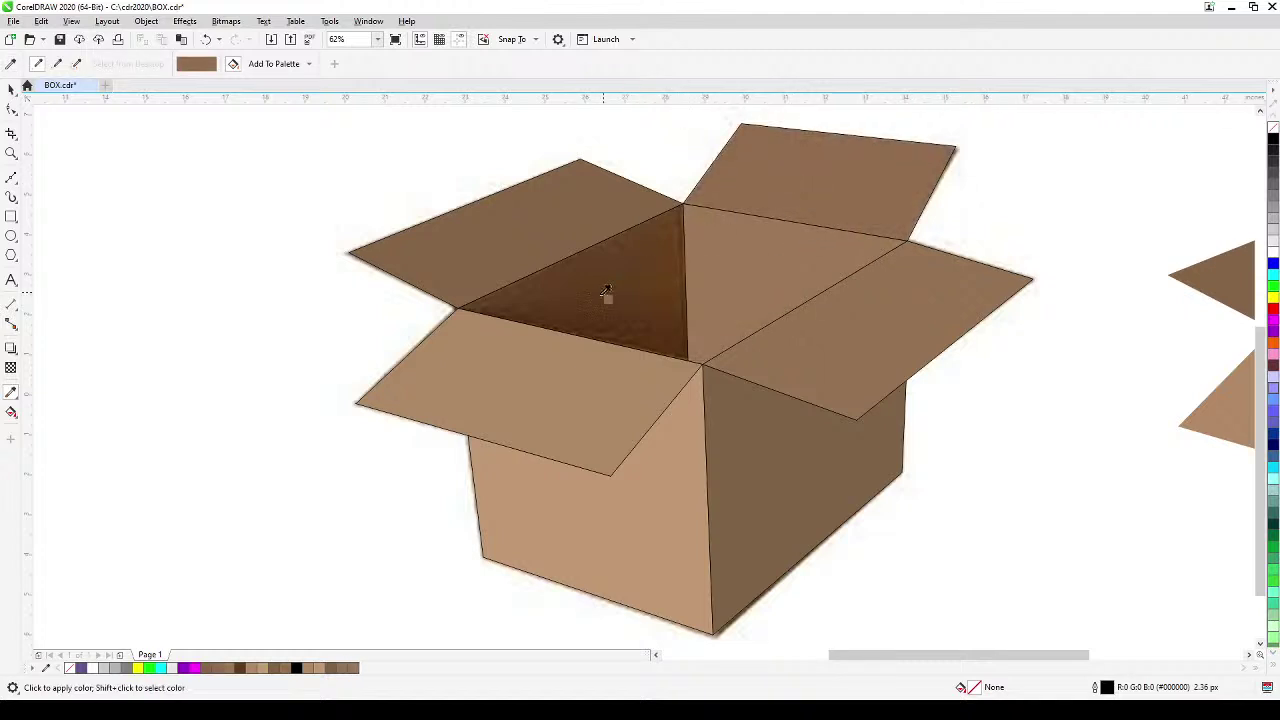
left_click(604, 290, "shift")
left_click(597, 293)
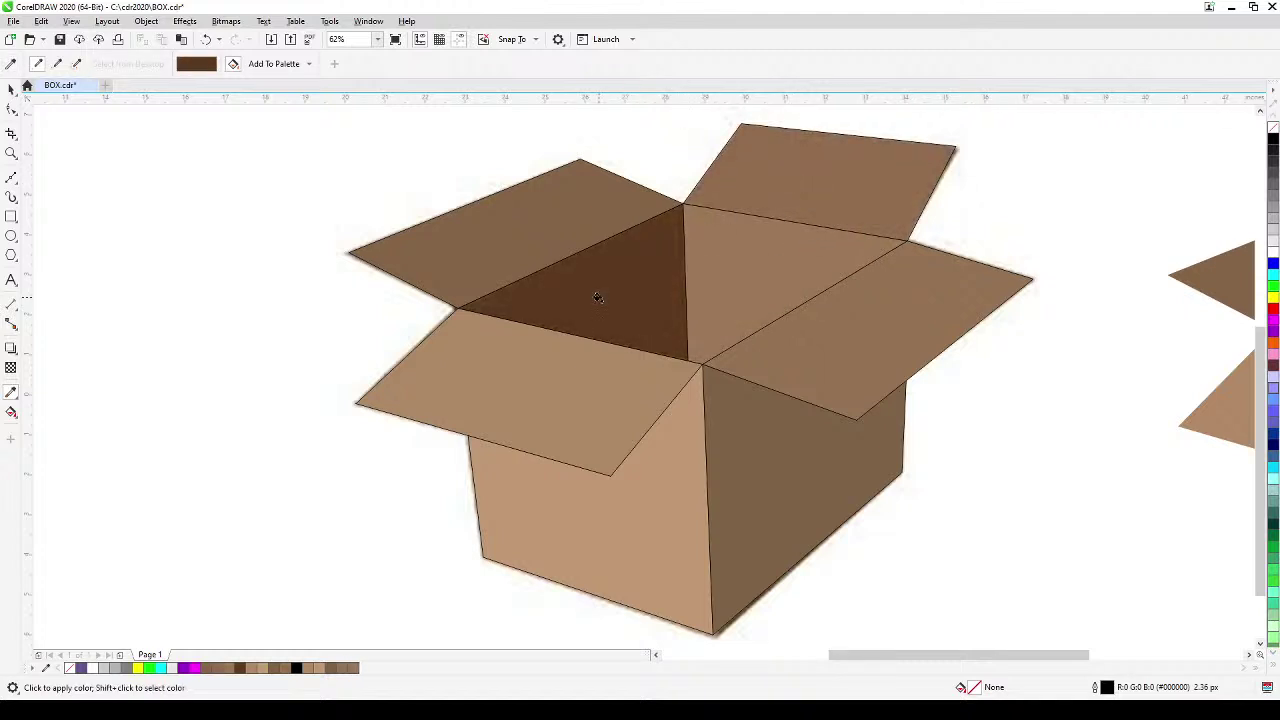
scroll(597, 297, "down", 2)
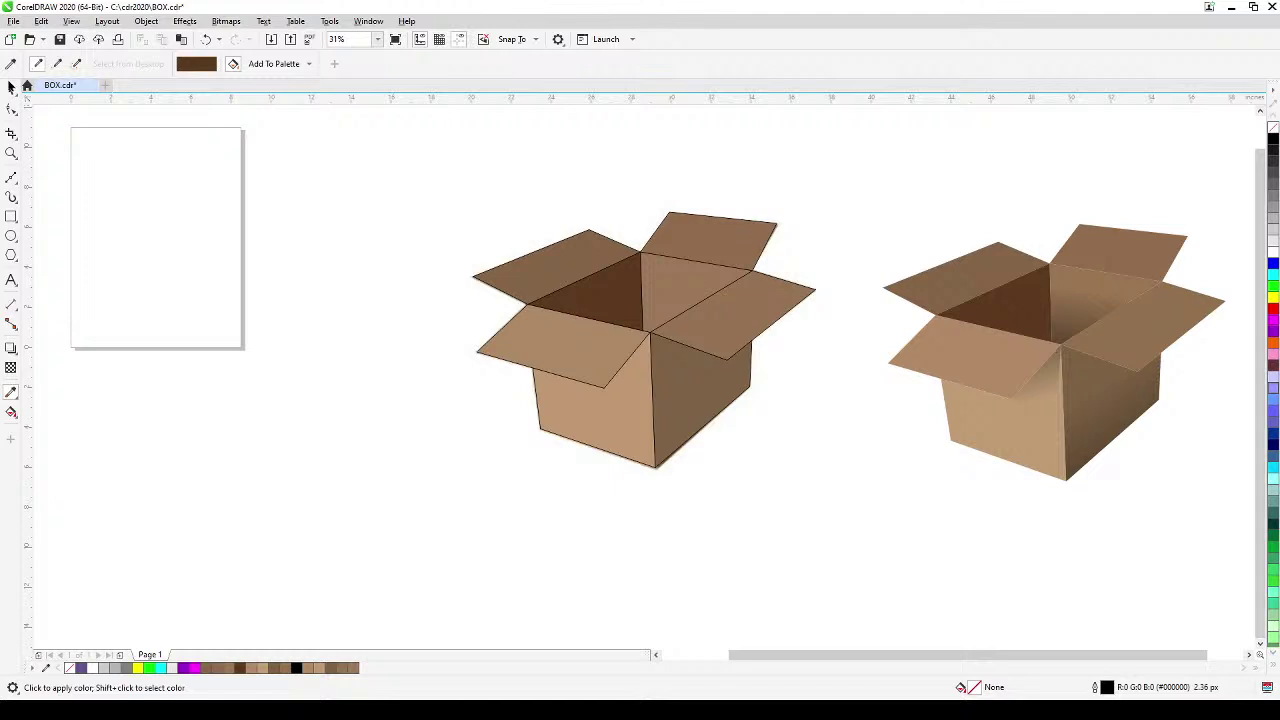
- Unlock the reference photo and move it left, away from the traced box
left_click(11, 88)
scroll(585, 343, "up", 2)
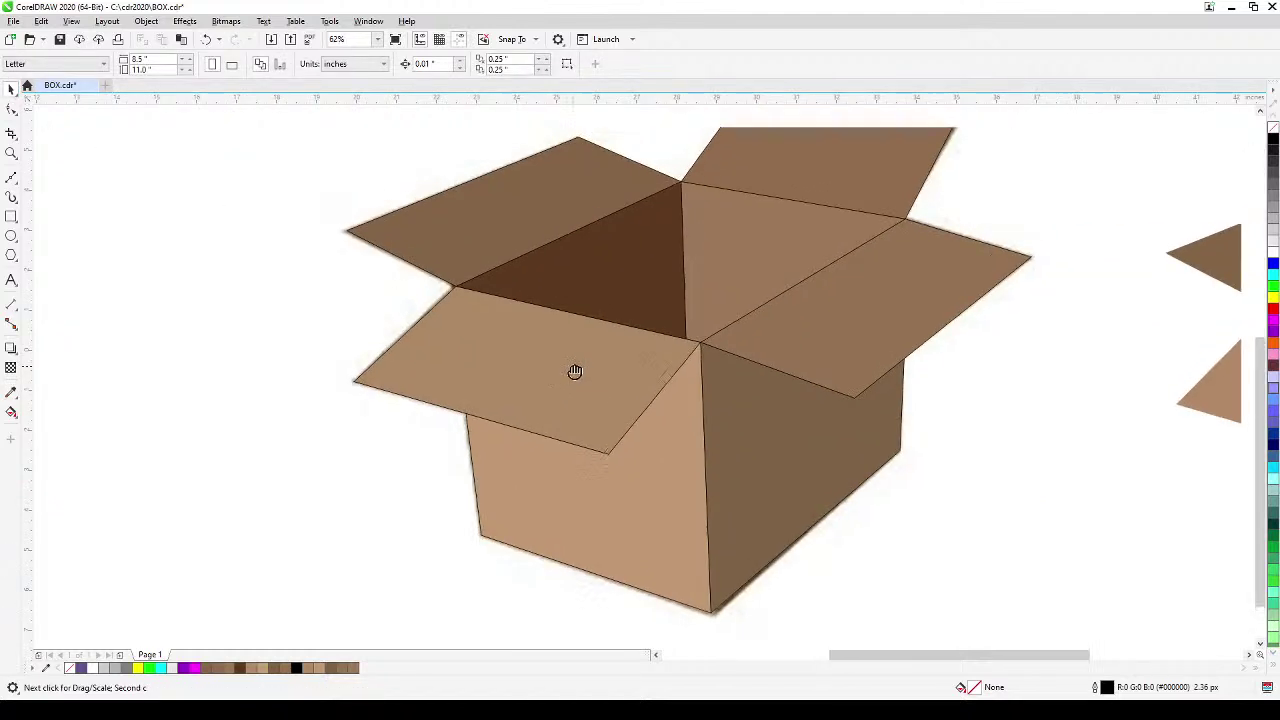
scroll(304, 313, "down", 2)
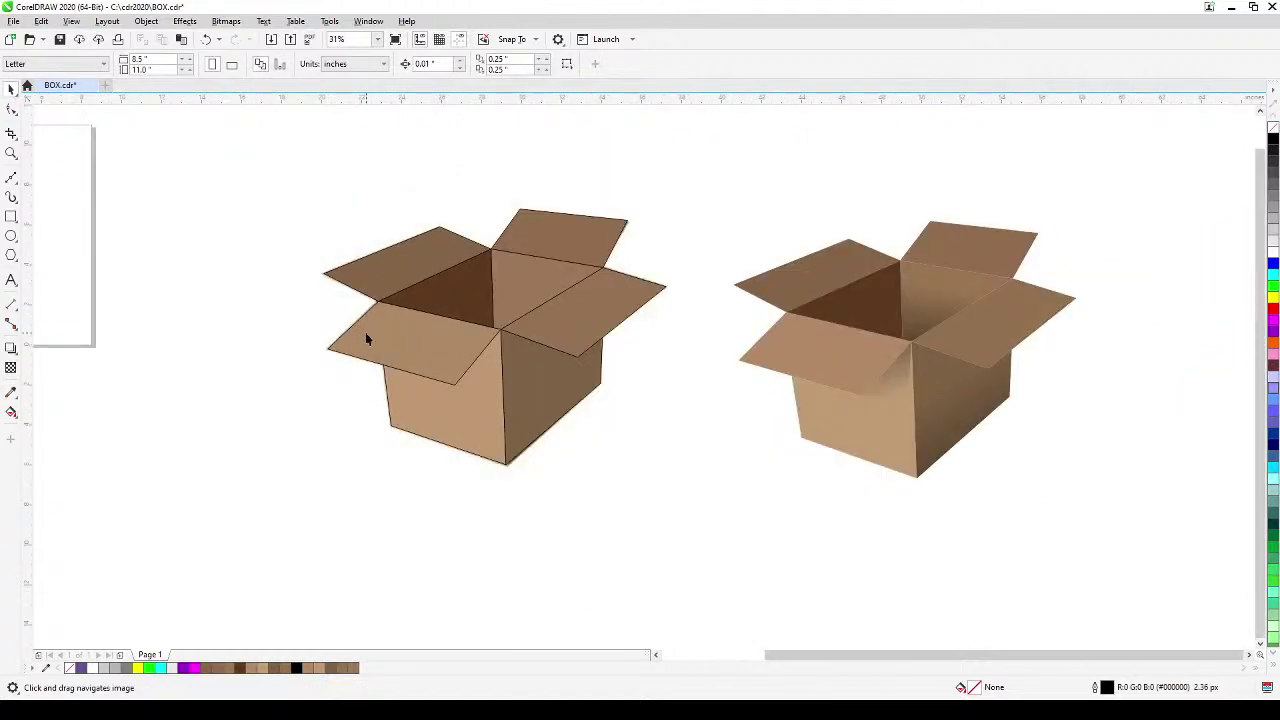
left_click_drag(366, 335, 425, 357)
scroll(425, 361, "up", 2)
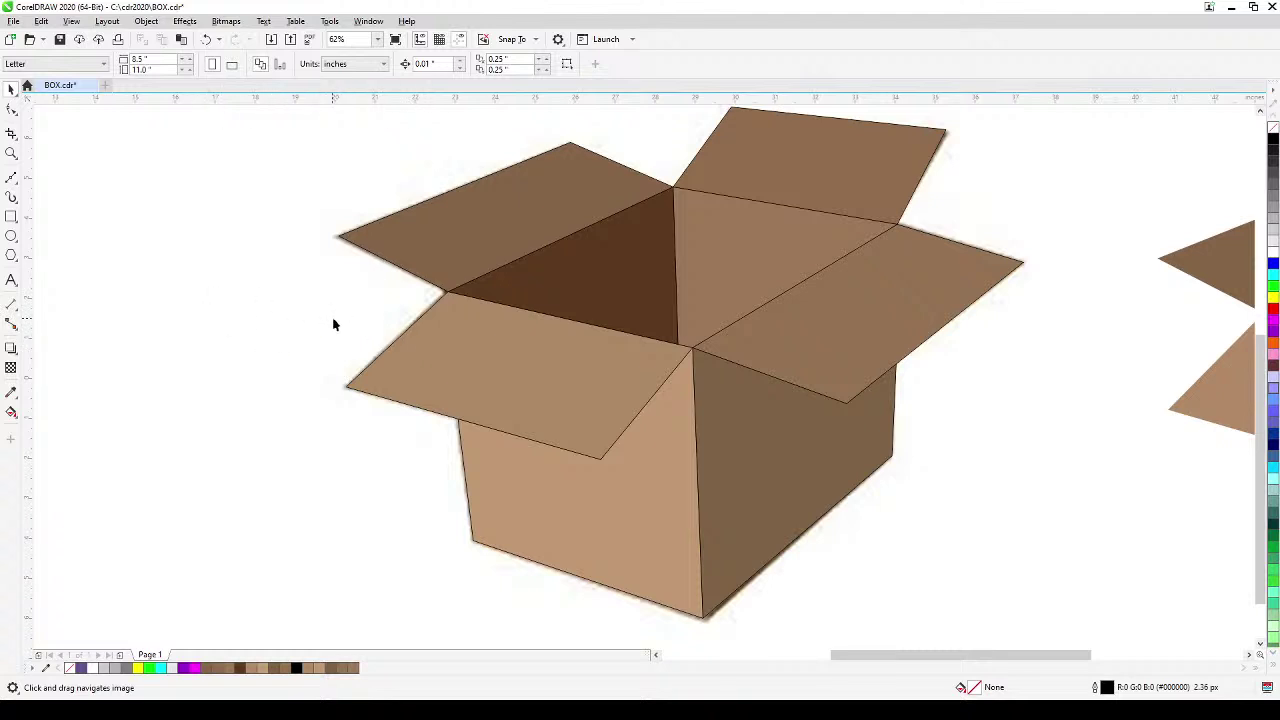
right_click(377, 303)
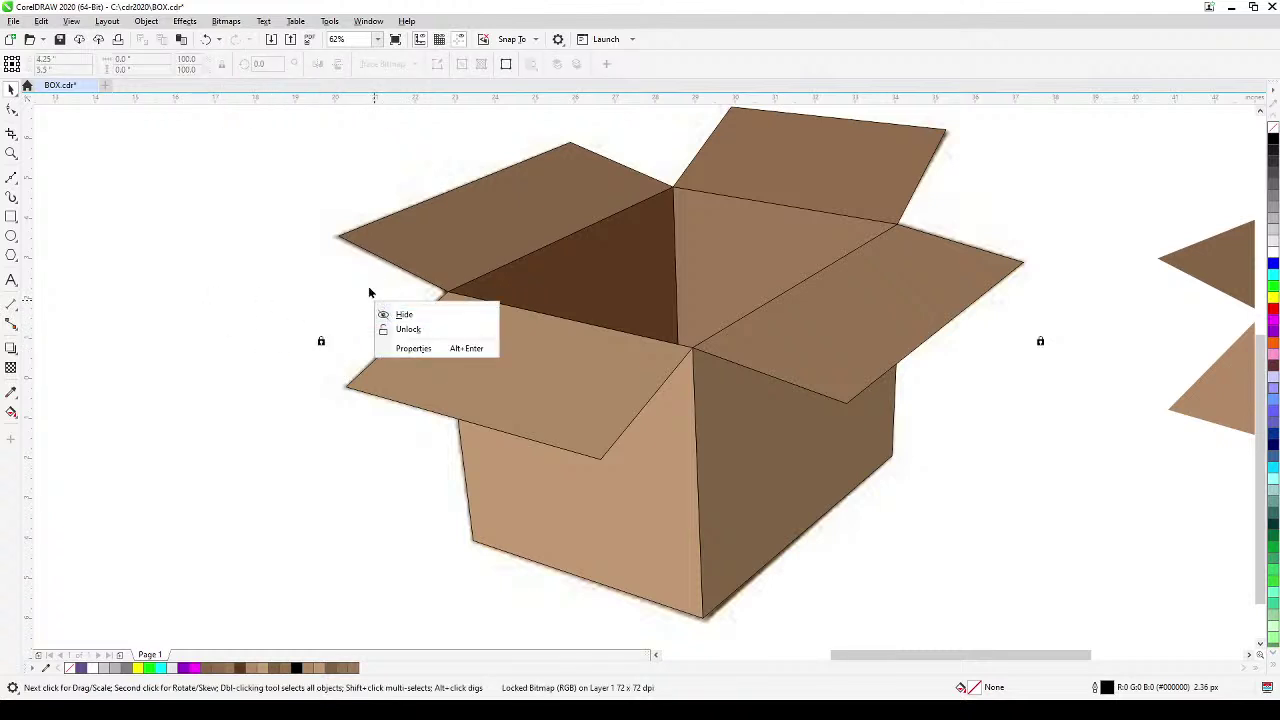
left_click(407, 331)
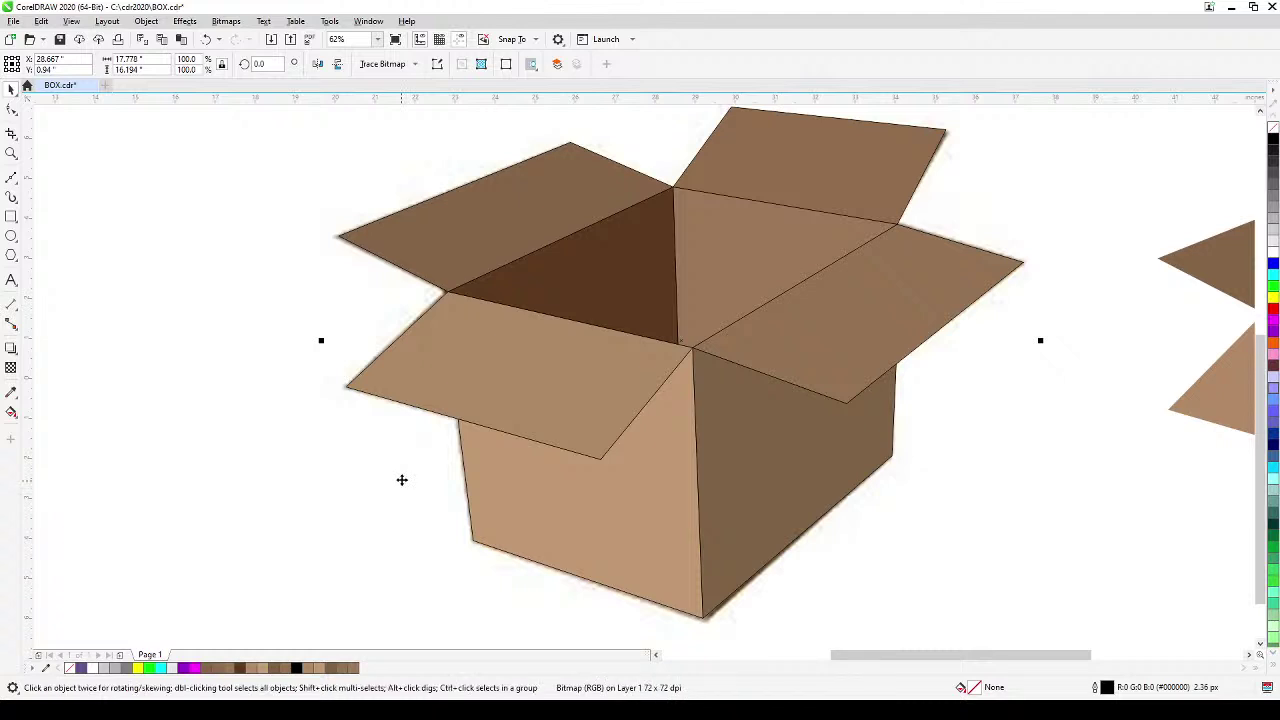
left_click_drag(403, 480, 154, 466)
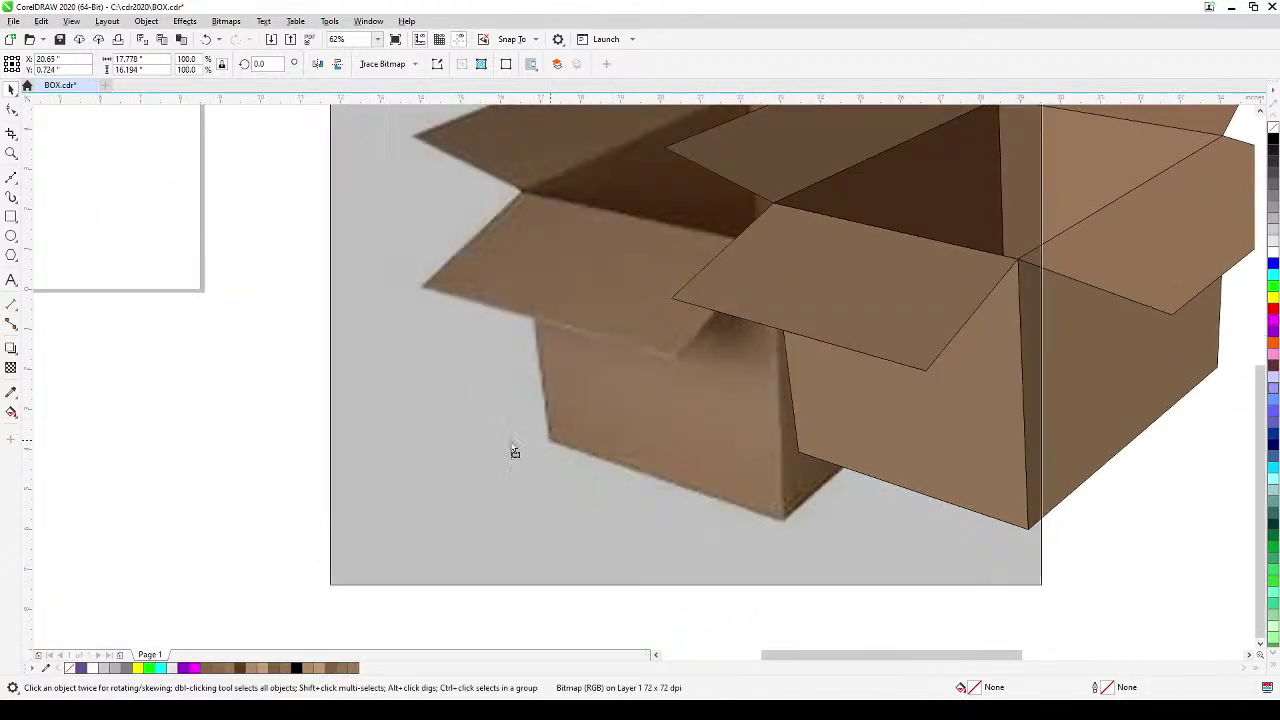
- Delete the extra third box and move the traced box next to the photo
scroll(480, 440, "down", 3)
scroll(480, 440, "right", 1)
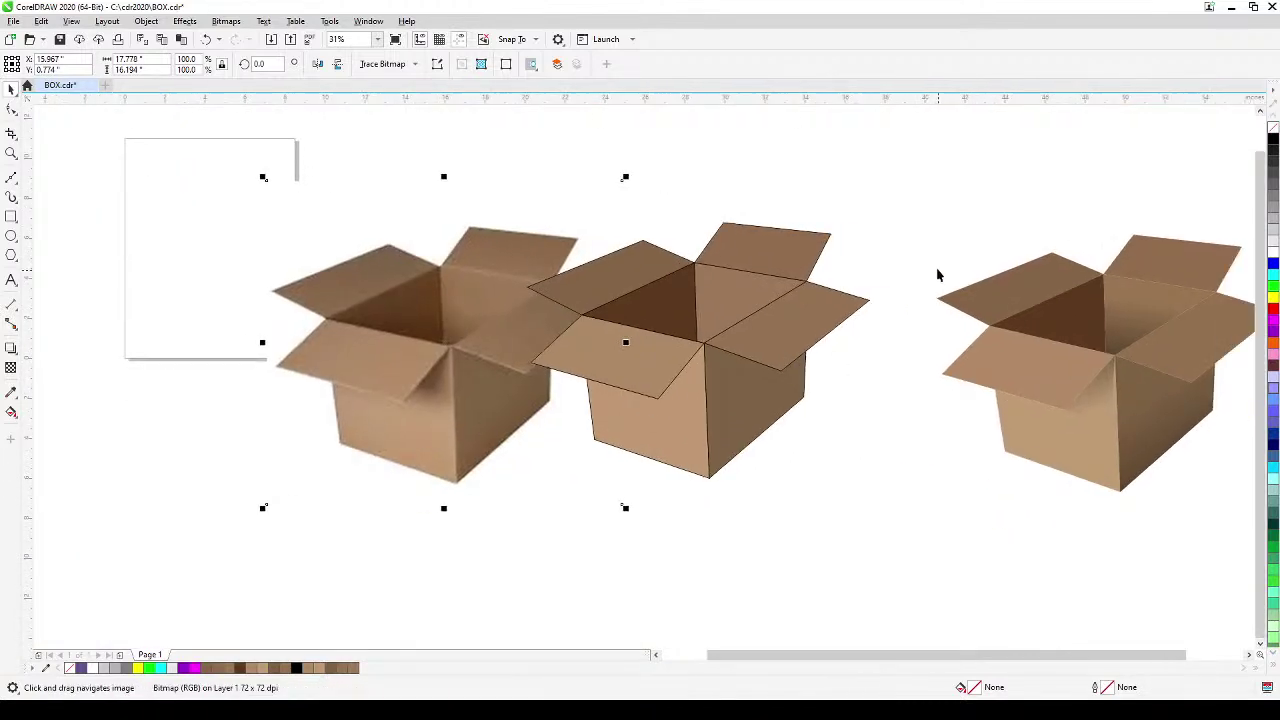
left_click_drag(906, 183, 1168, 528)
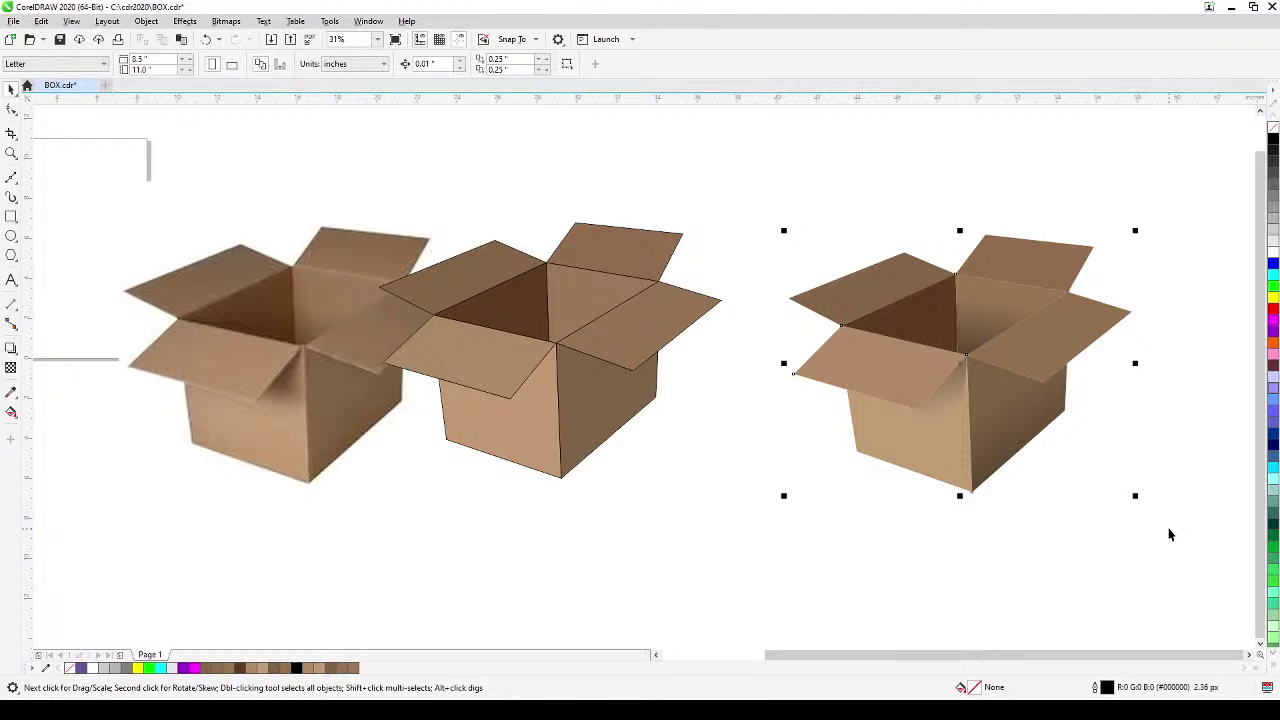
key("Delete")
left_click_drag(697, 544, 820, 531)
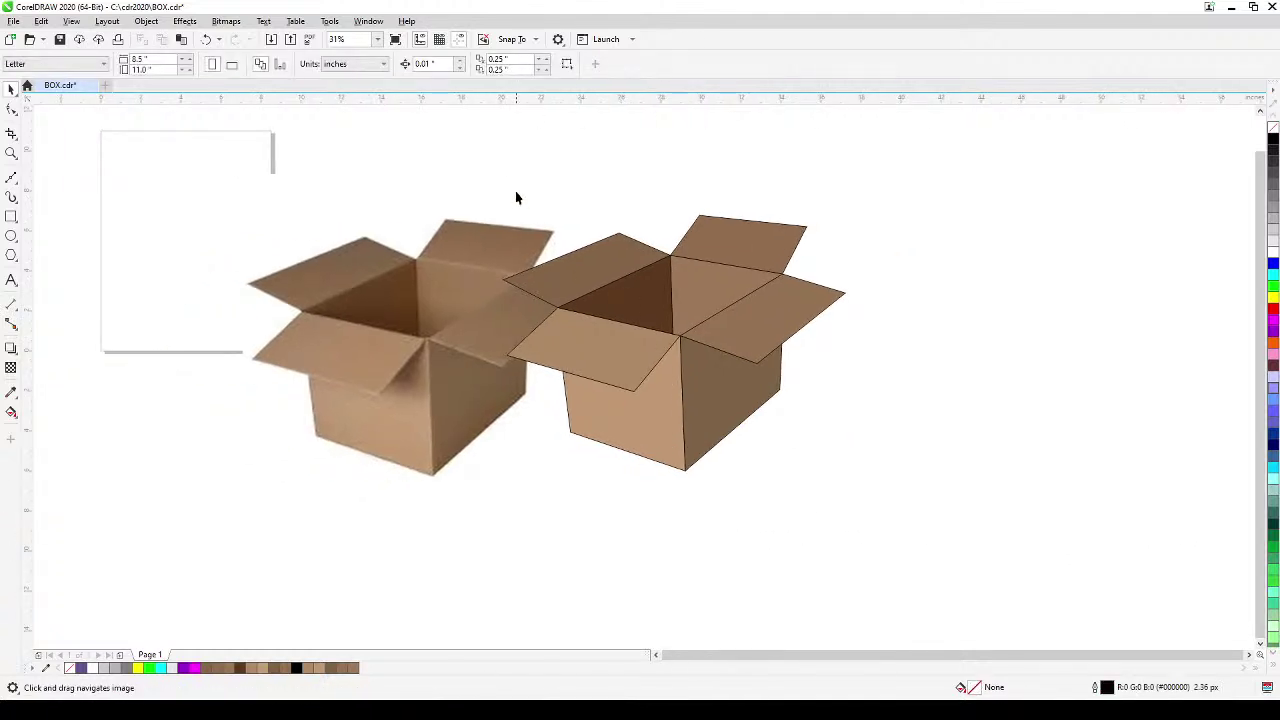
left_click_drag(502, 141, 982, 545)
left_click_drag(646, 409, 778, 421)
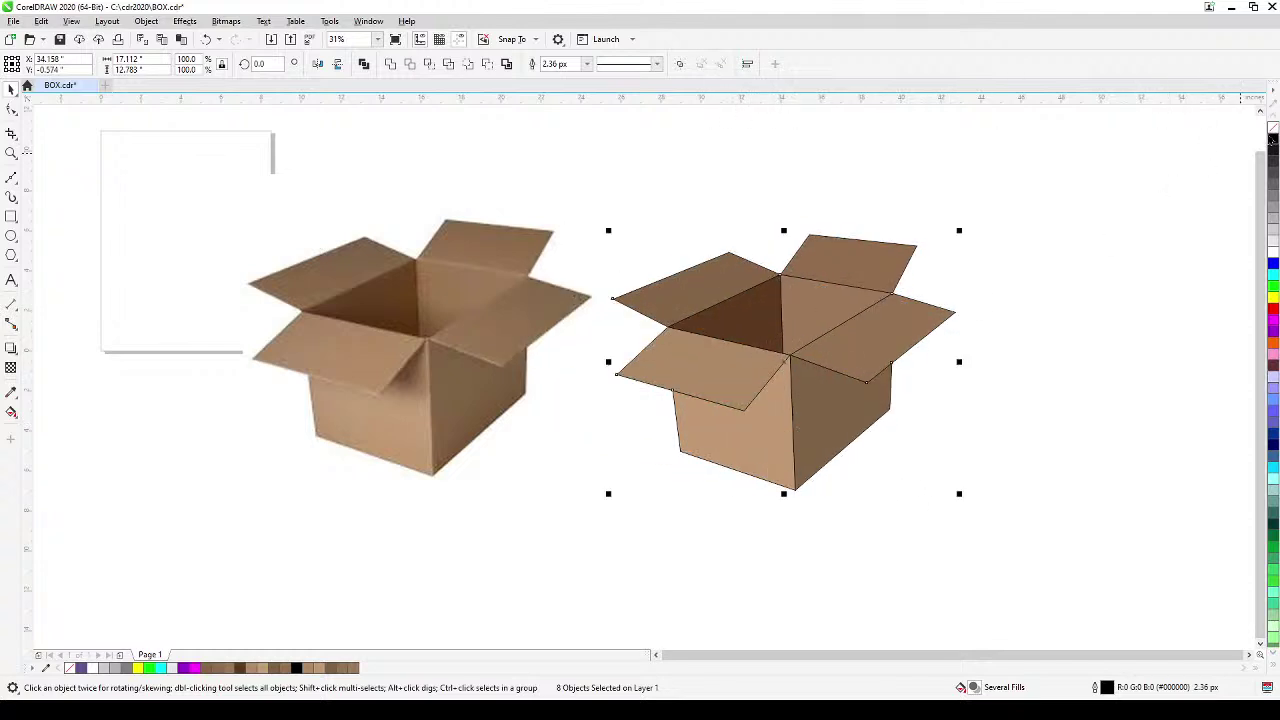
- Duplicate the box's right side face in place and fill the copy black
left_click(1134, 222)
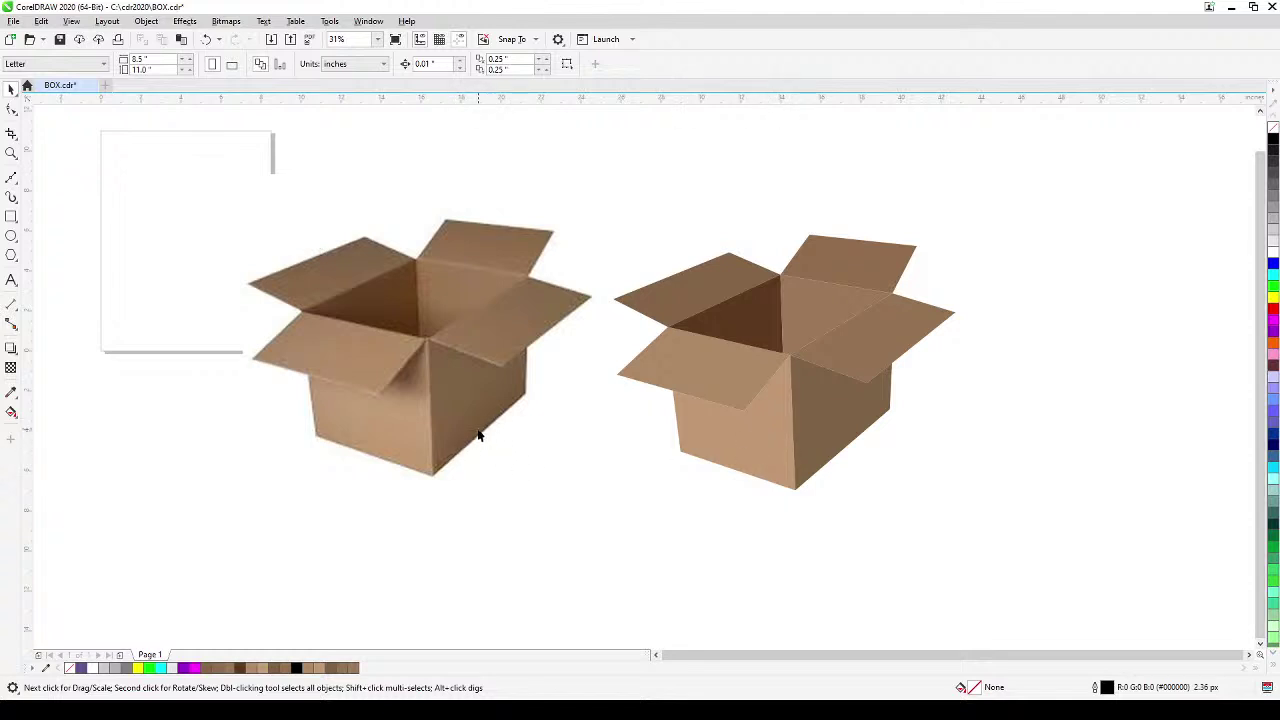
left_click(814, 411)
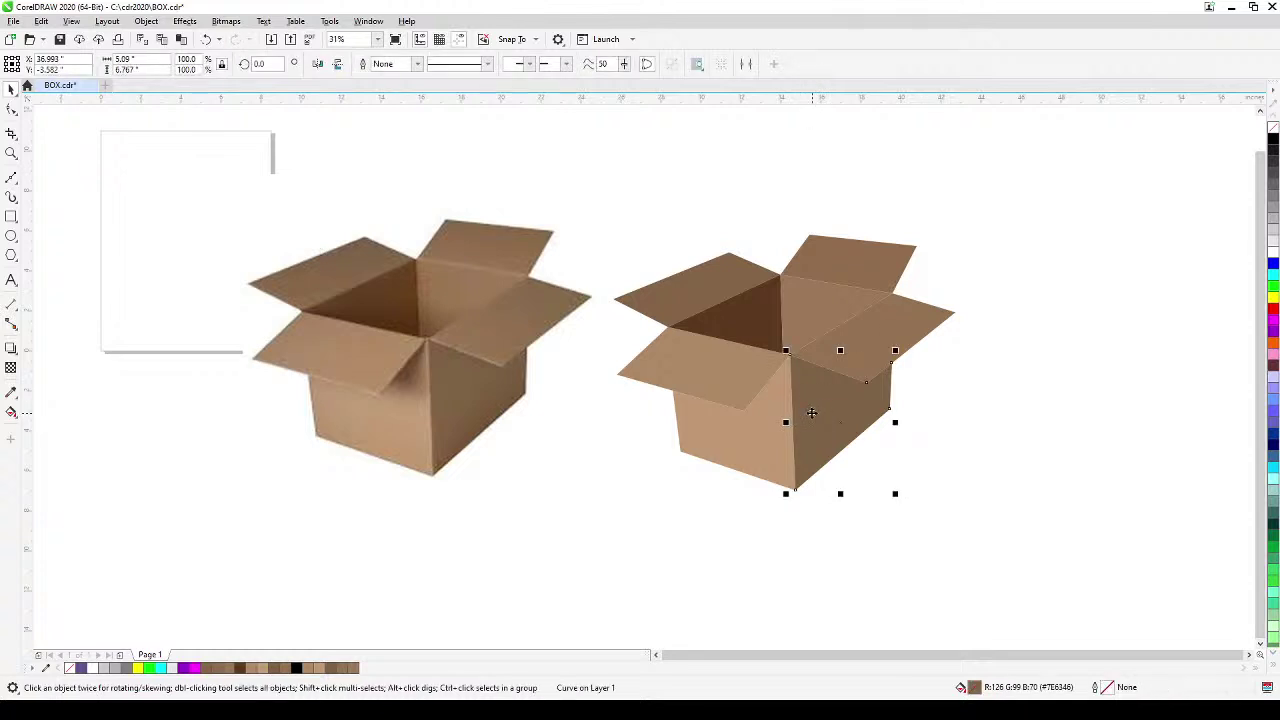
key("KP_Add")
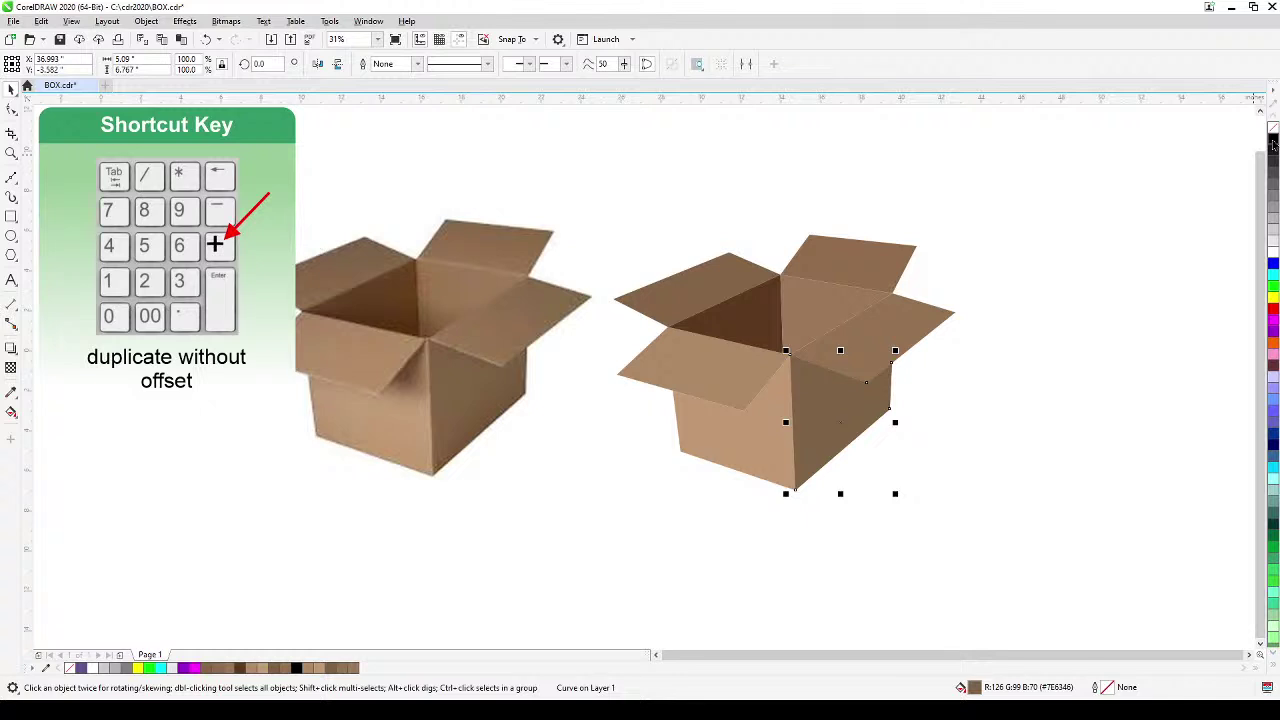
left_click(1273, 141)
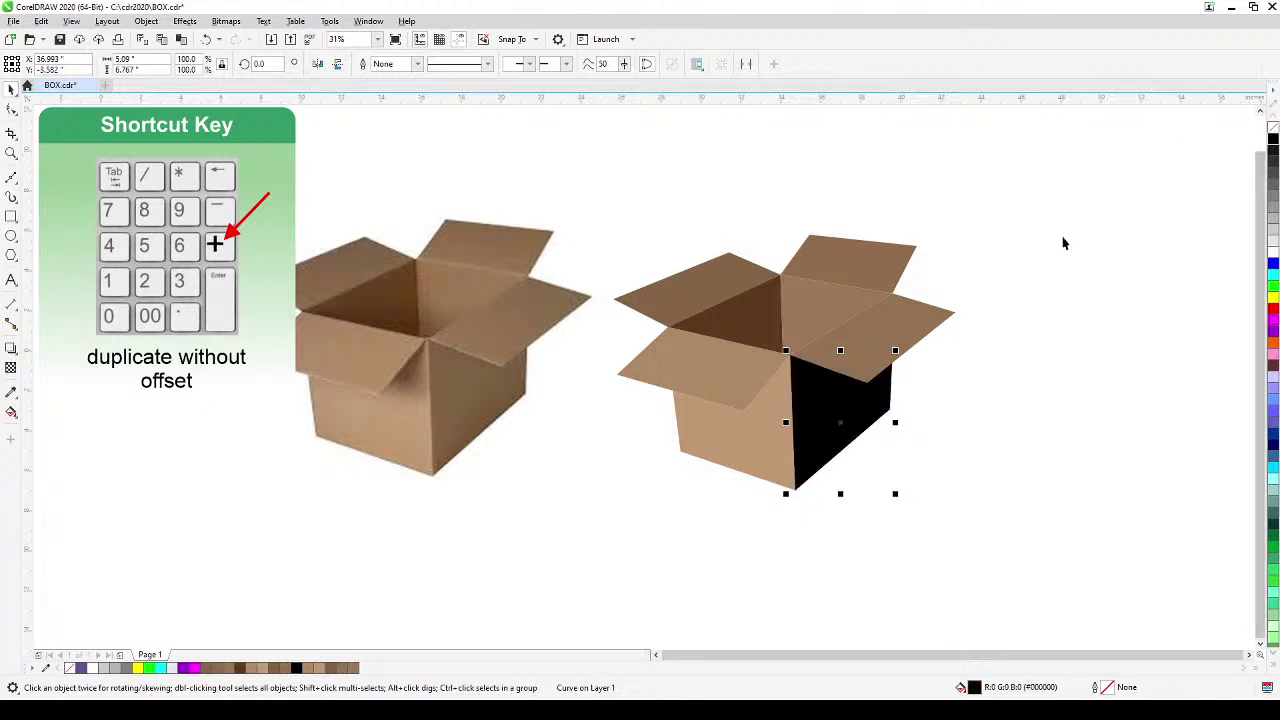
left_click(10, 368)
- Give the black side face a fountain transparency starting at its top corner and angled toward the lower right
left_click_drag(858, 615, 834, 335)
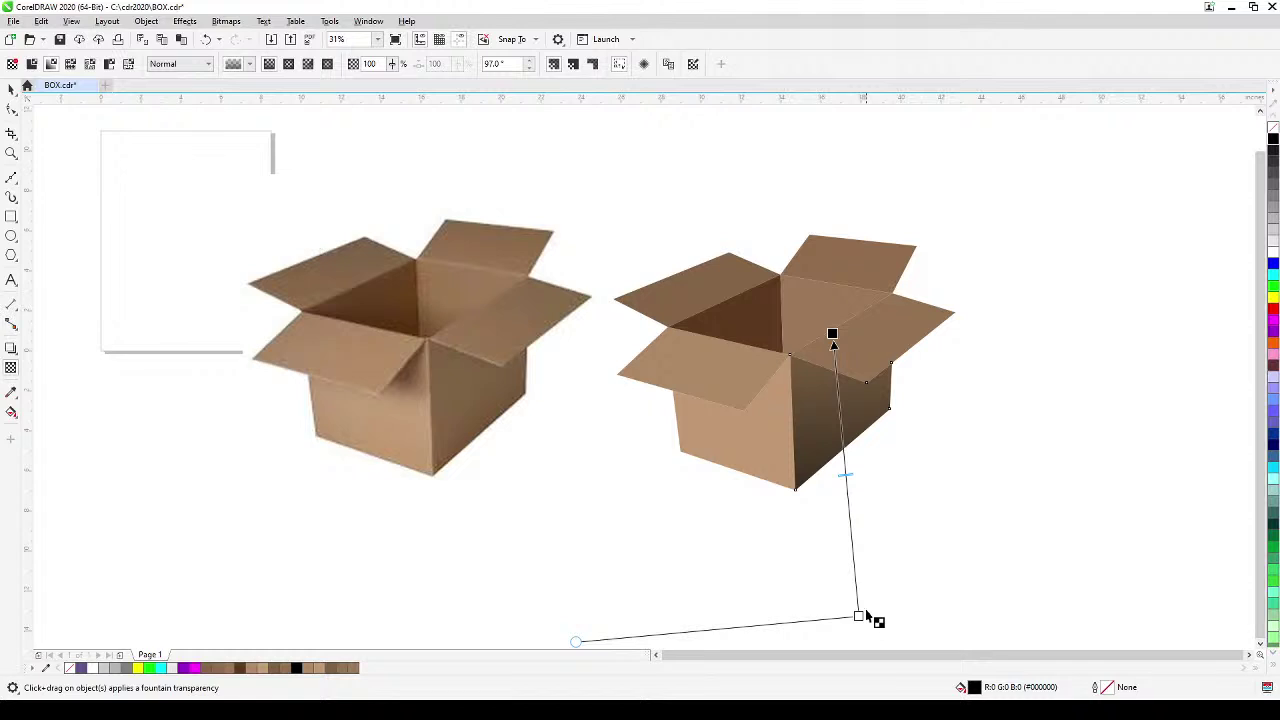
left_click_drag(906, 578, 871, 502)
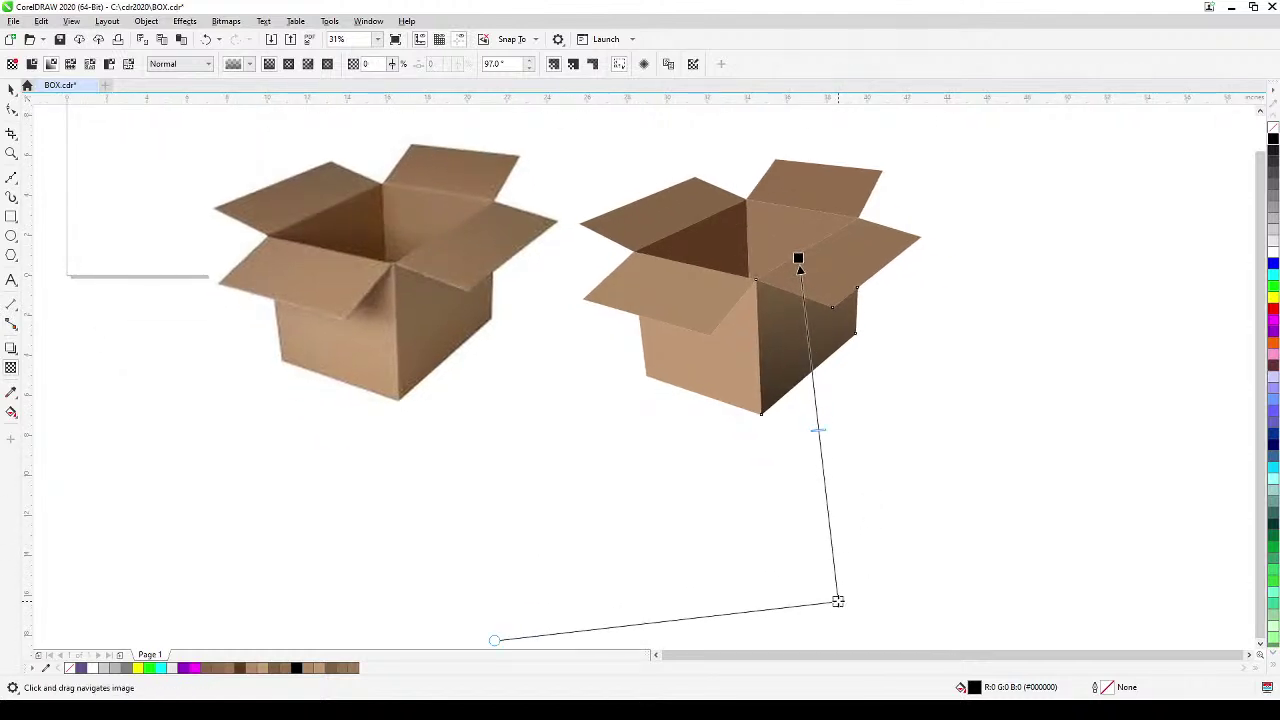
left_click_drag(800, 263, 817, 312)
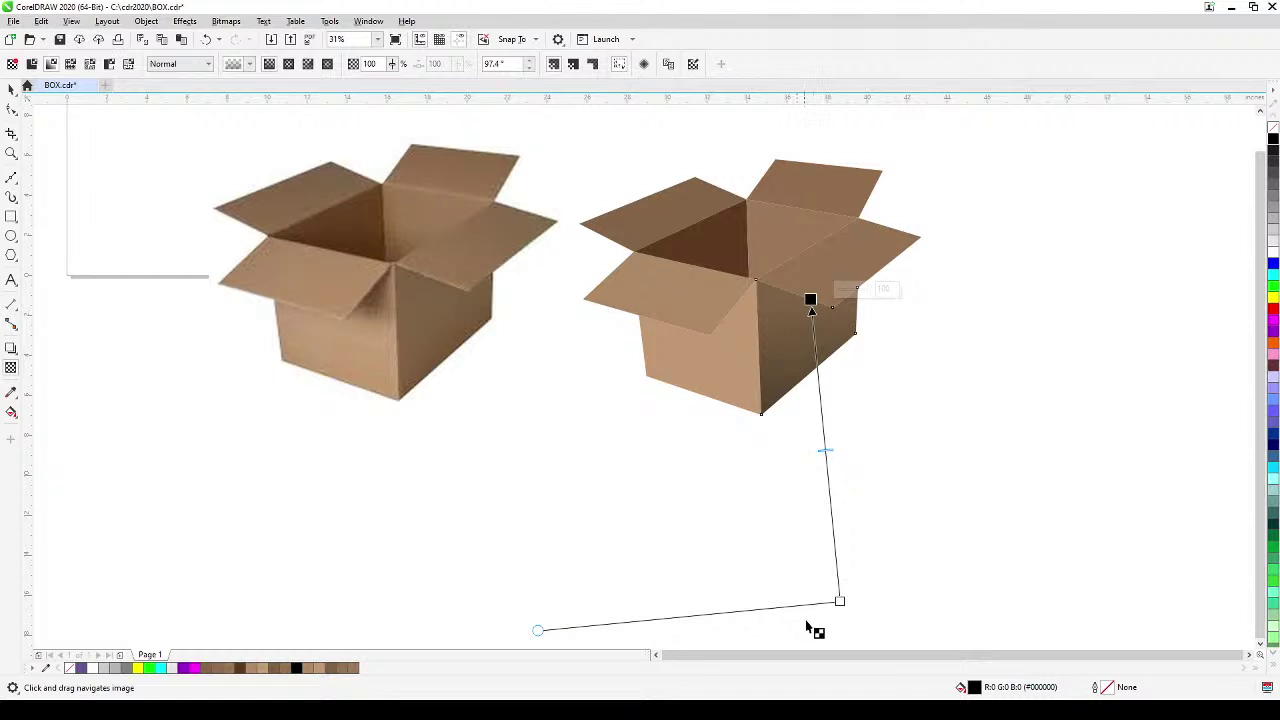
left_click_drag(840, 602, 950, 605)
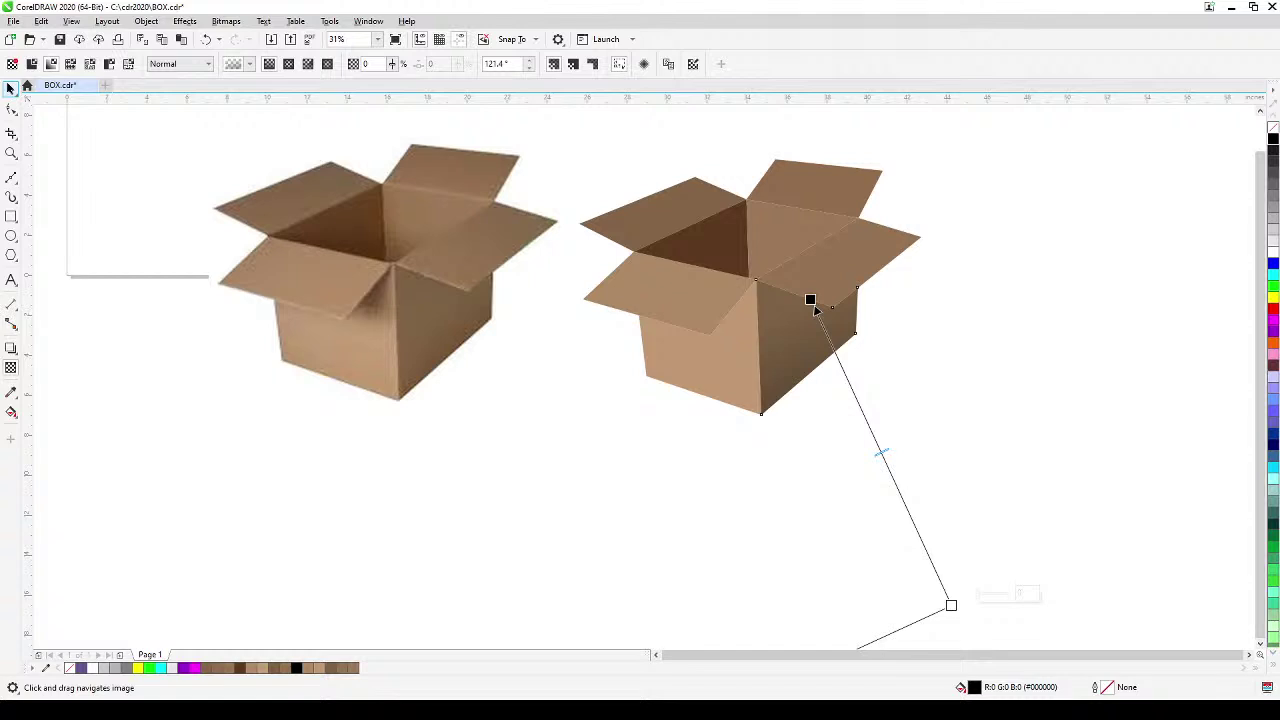
left_click(11, 88)
left_click(366, 517)
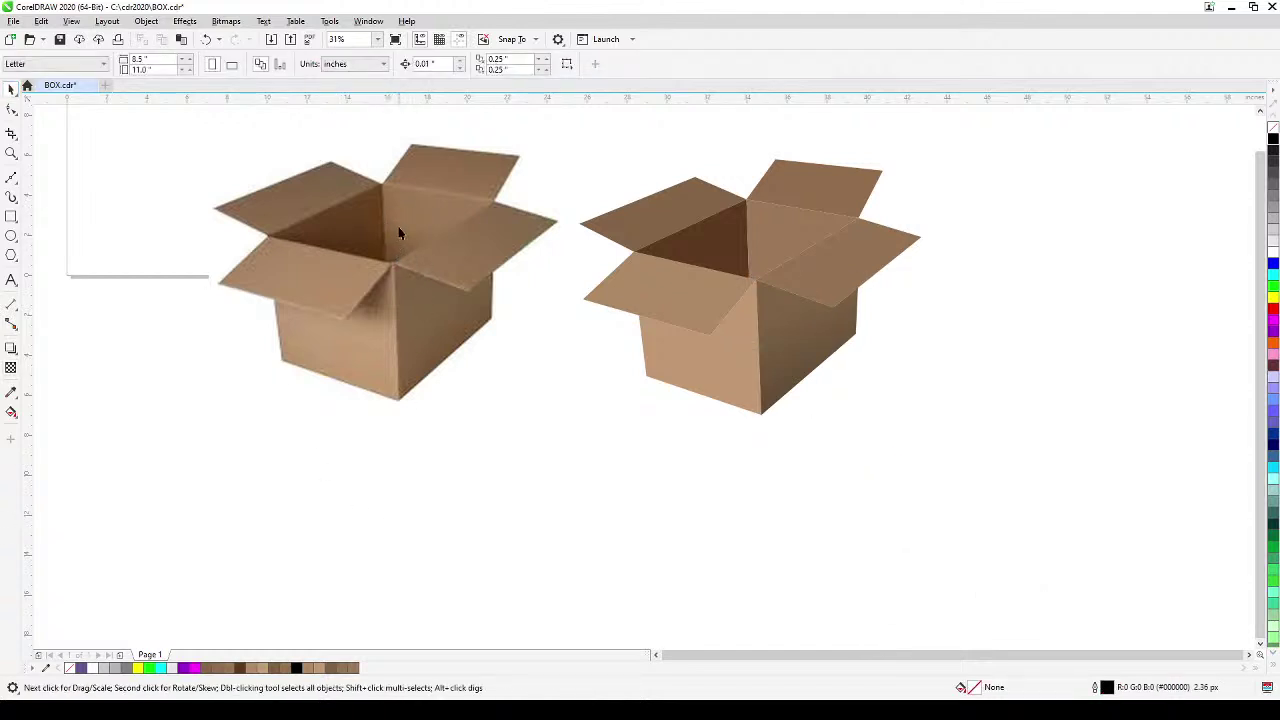
- Duplicate the box's inner right wall in place and fill the copy black
left_click_drag(417, 235, 420, 270)
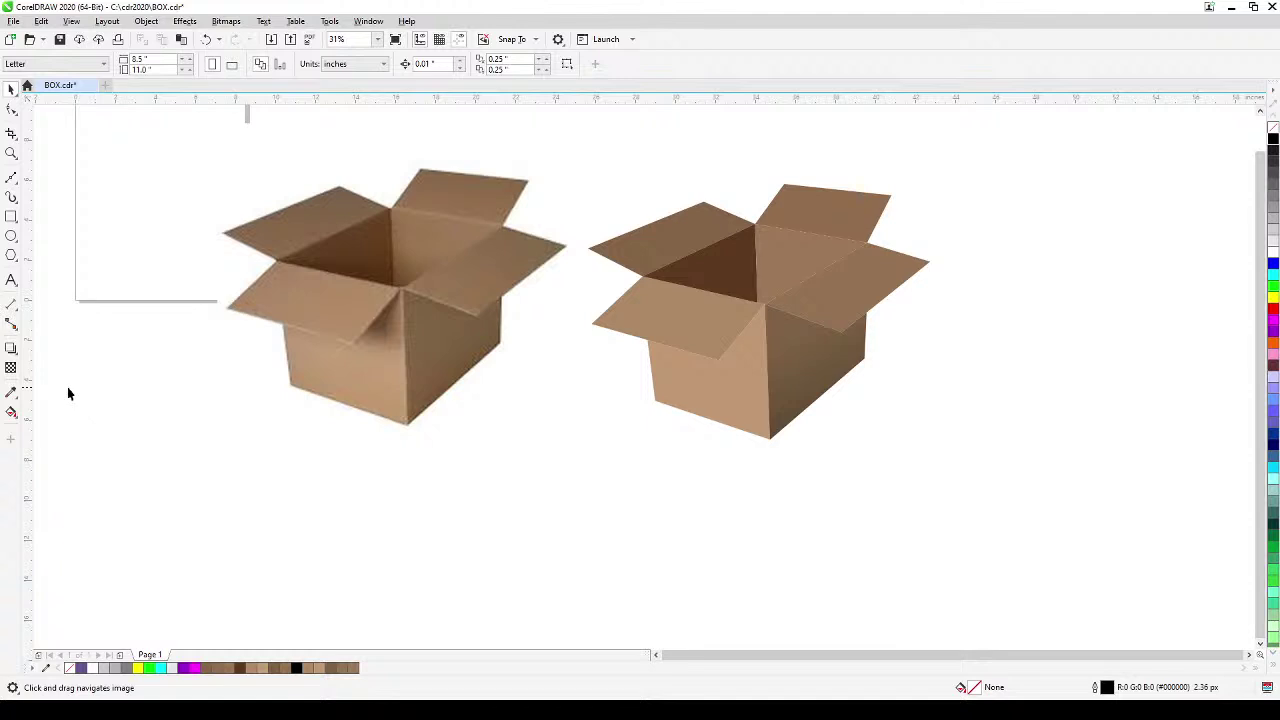
left_click(781, 265)
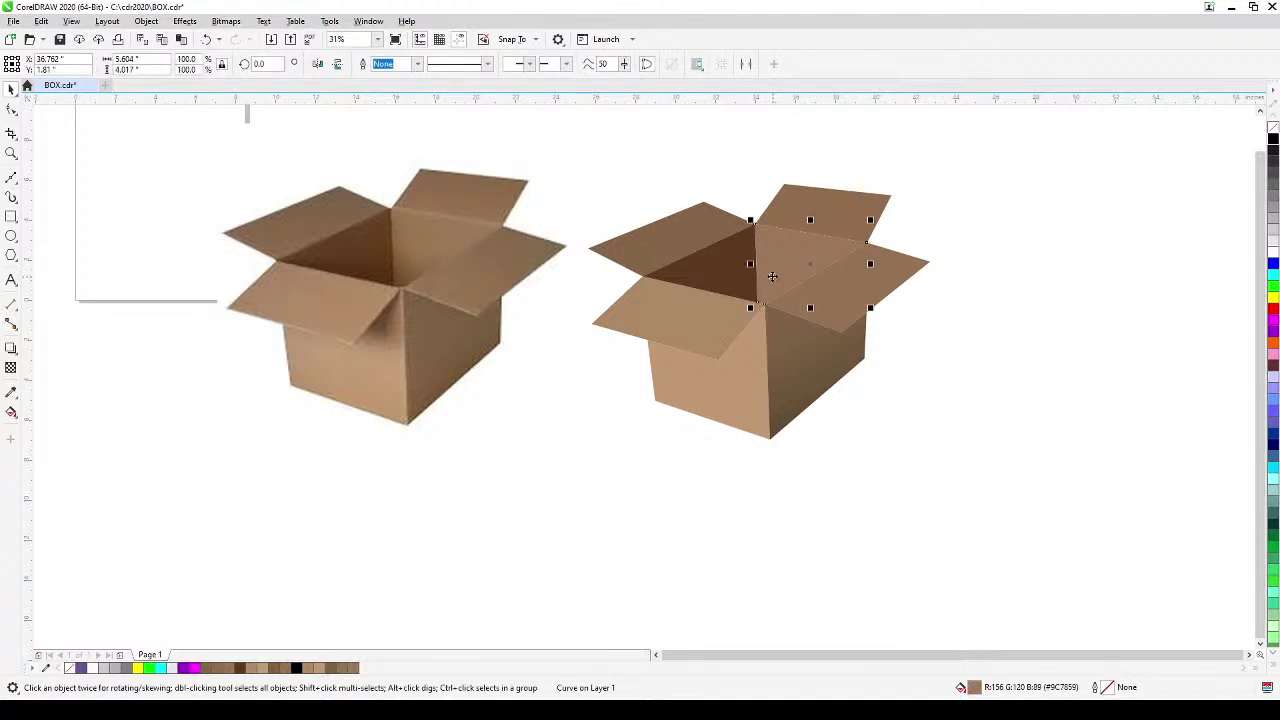
key("KP_Add")
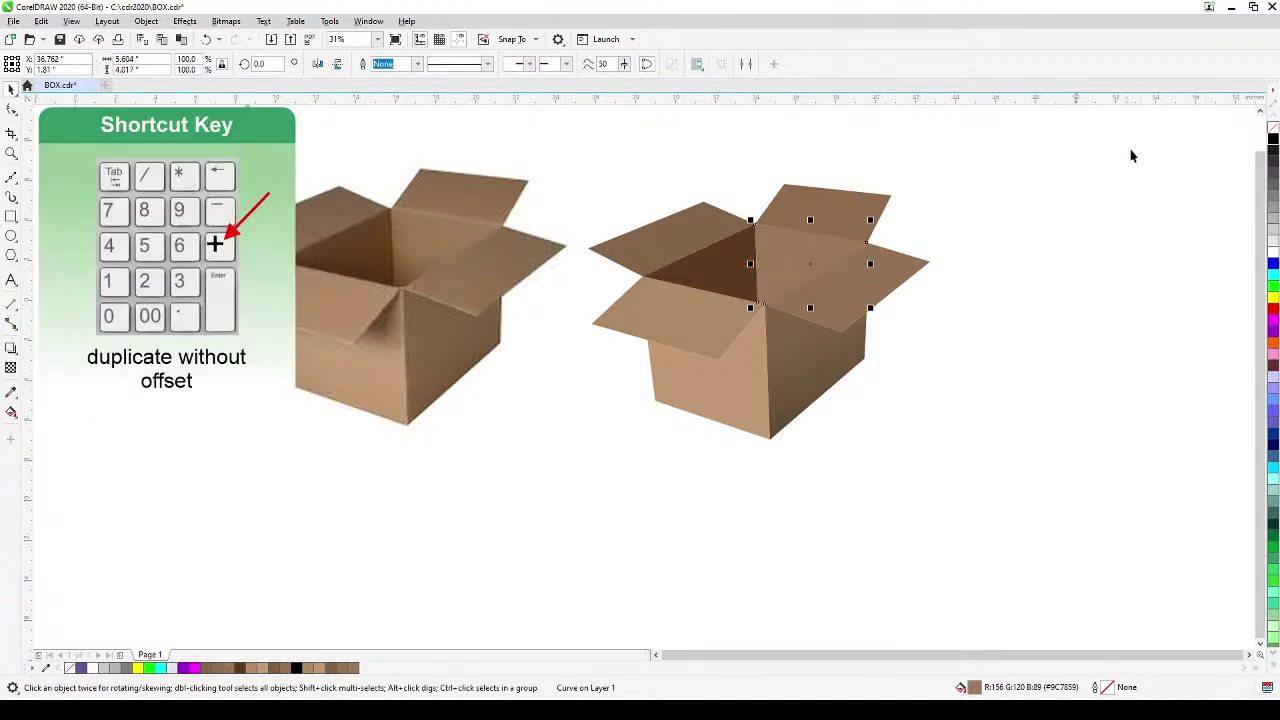
left_click(1273, 139)
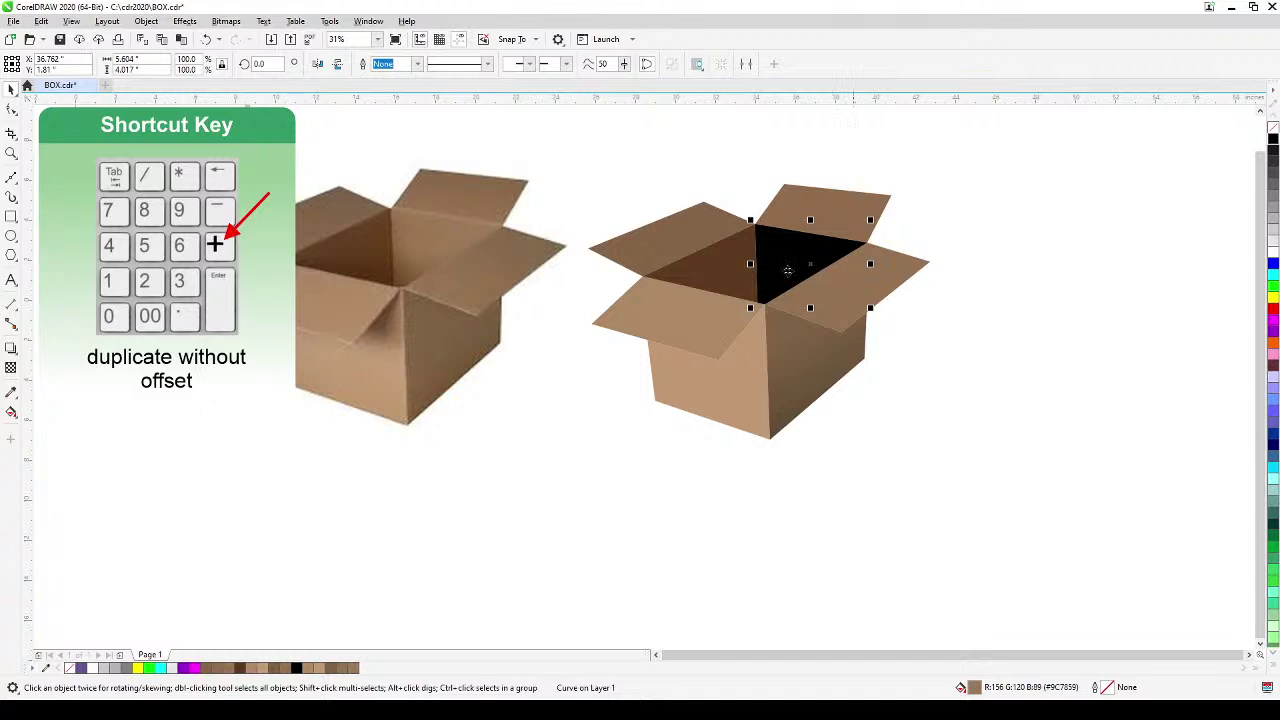
- Fade the black wall copy with a fountain transparency, lengthening the fade downward
left_click(10, 368)
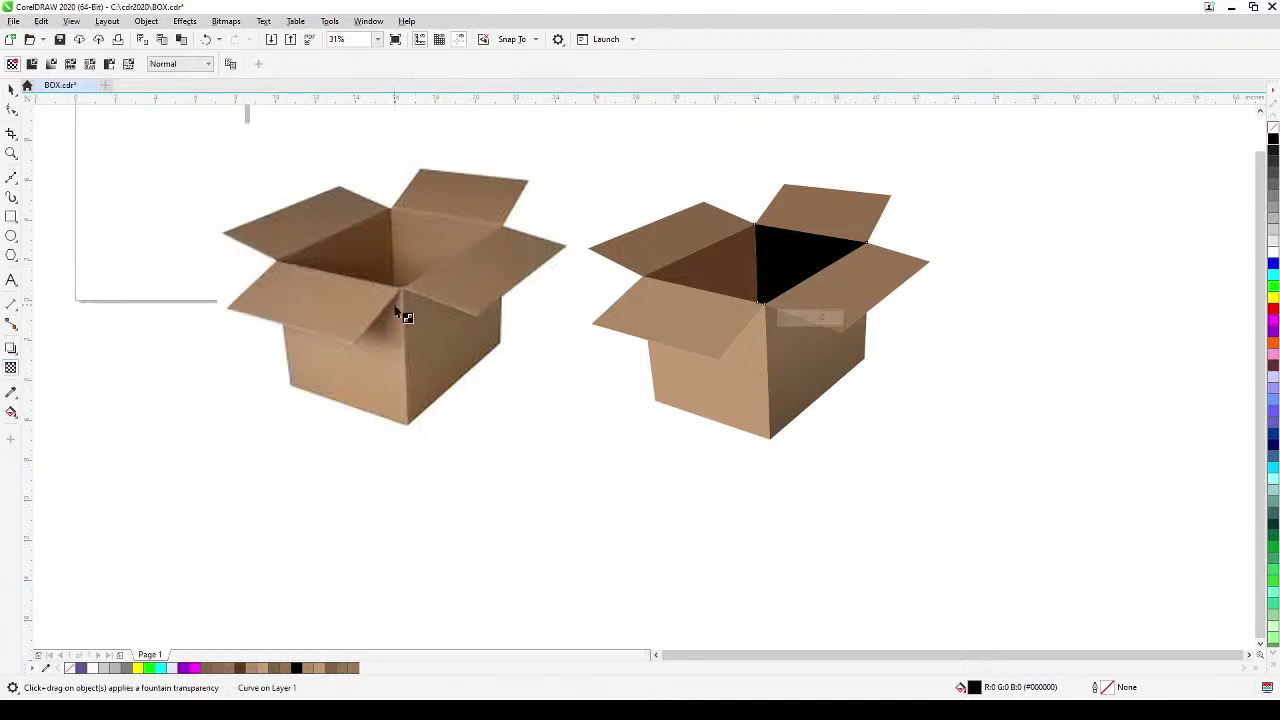
left_click_drag(697, 460, 780, 243)
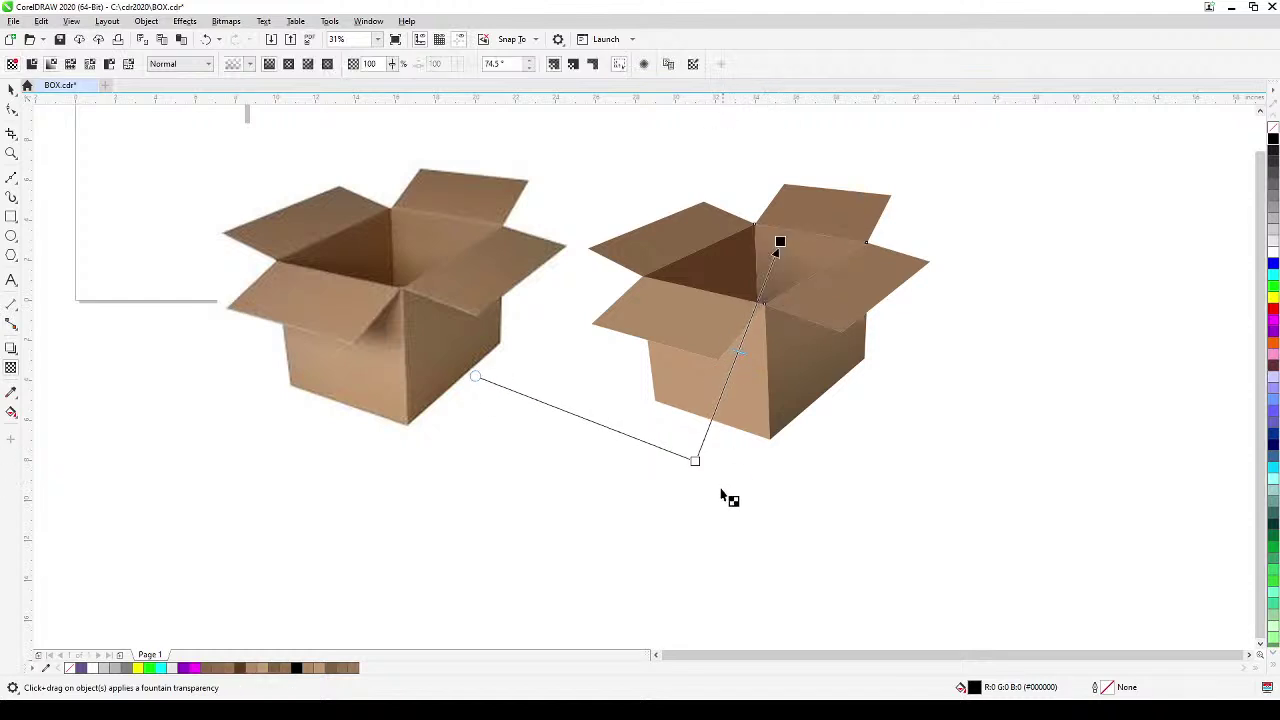
left_click_drag(695, 460, 697, 478)
left_click(780, 242)
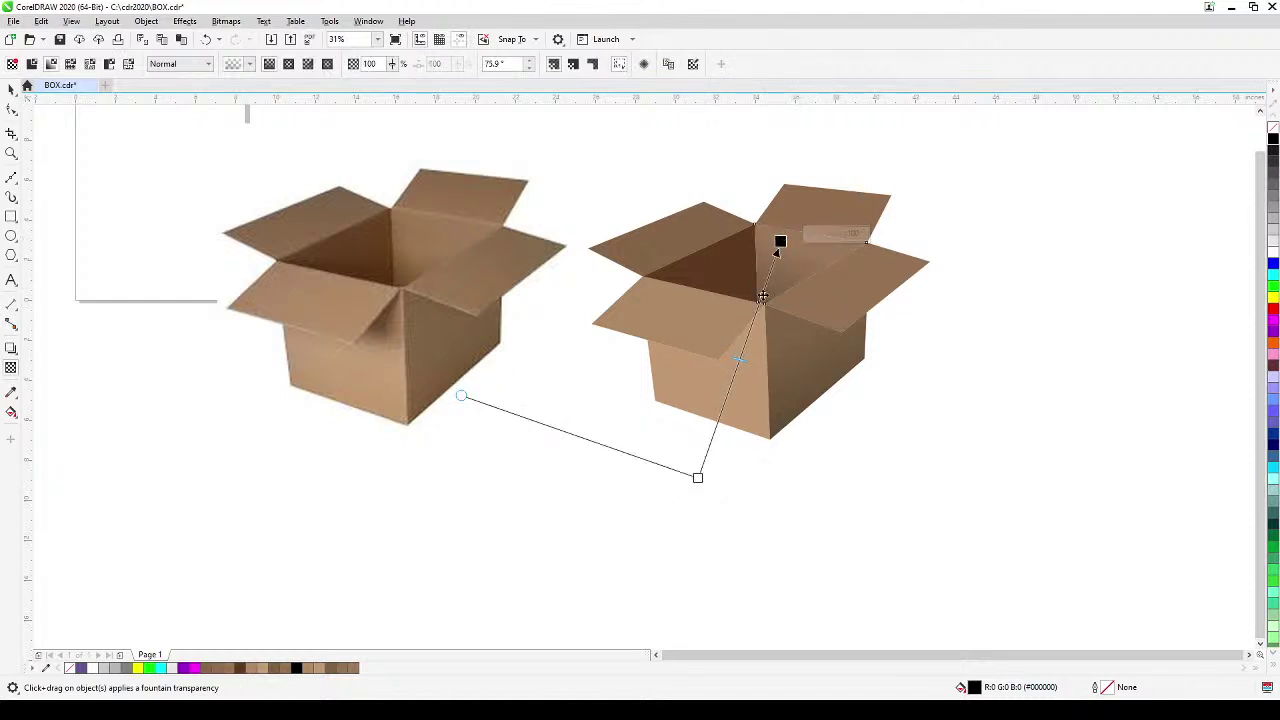
left_click(11, 88)
left_click(166, 445)
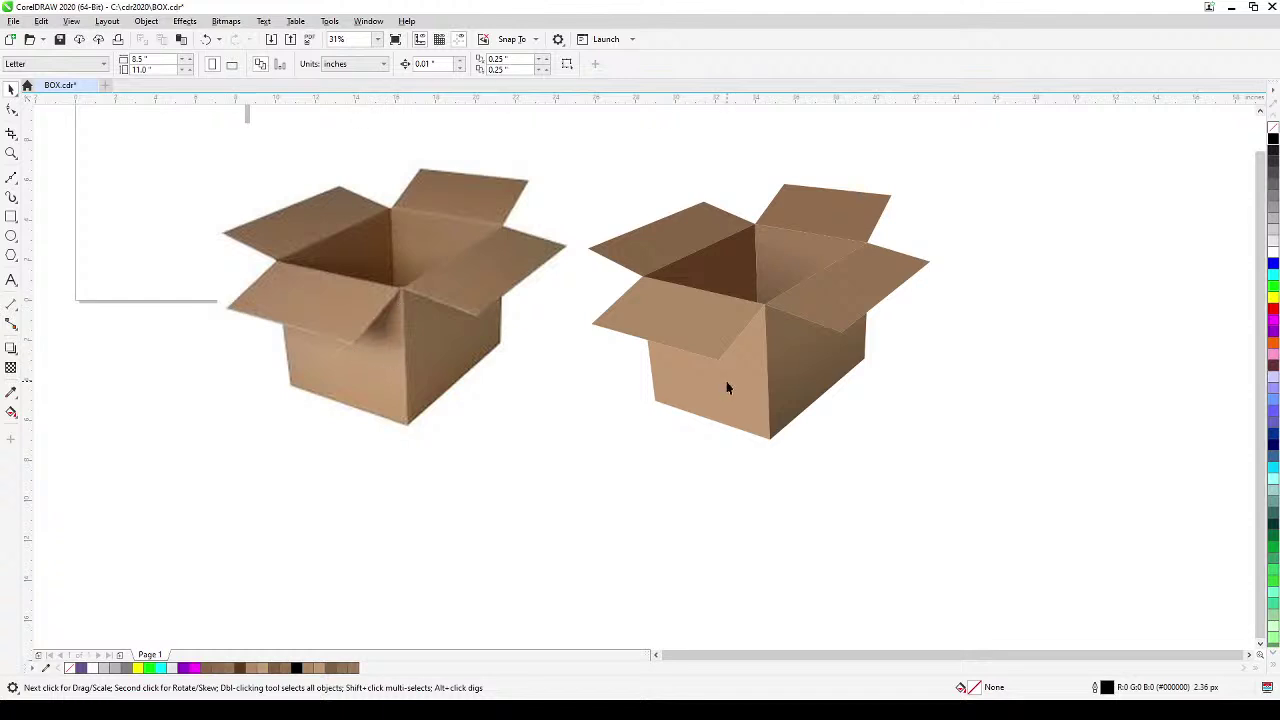
scroll(727, 388, "up", 2)
- Draw a closed triangle with the Bézier tool from the top front corner to the front flap's tip
left_click(11, 177)
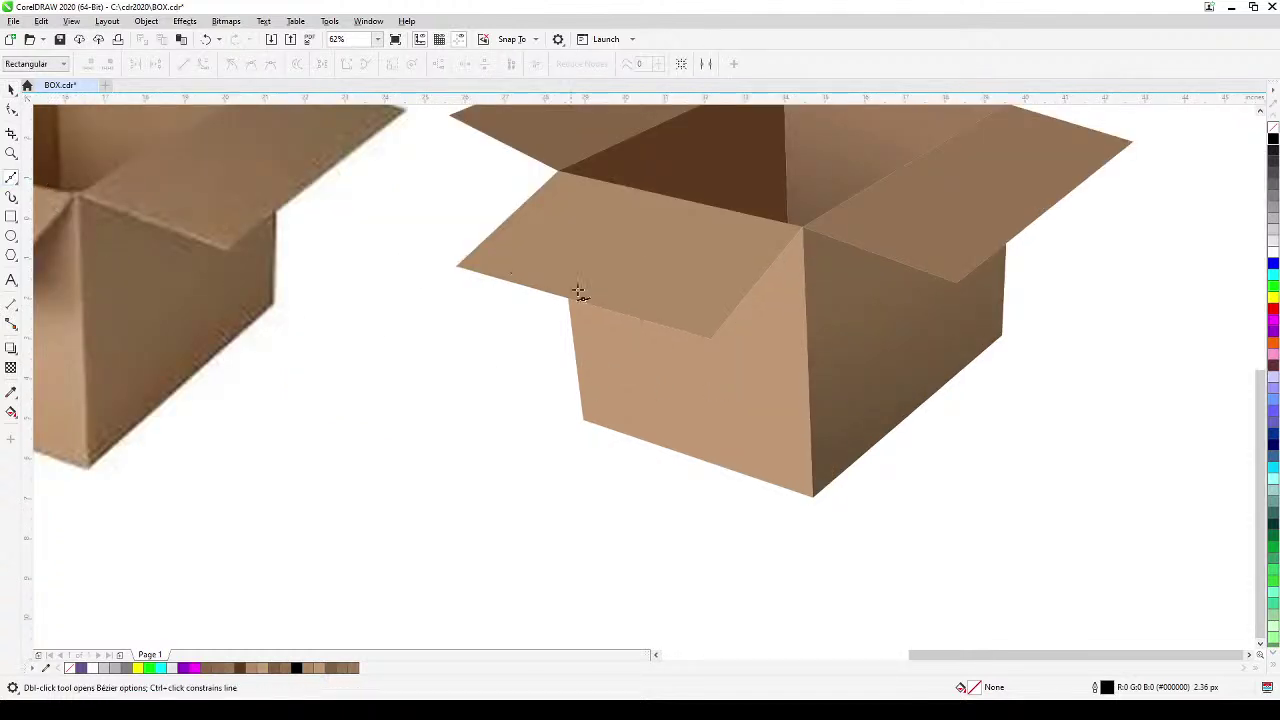
left_click(802, 228)
left_click(794, 337)
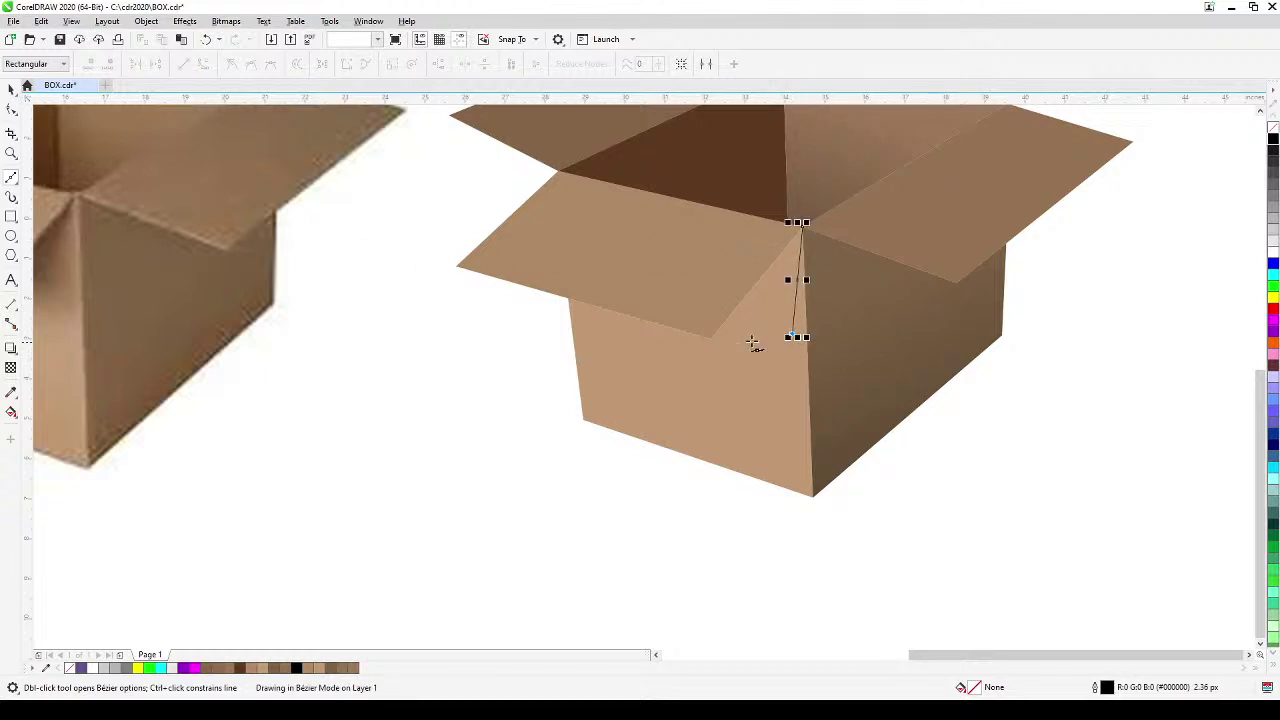
left_click(708, 340)
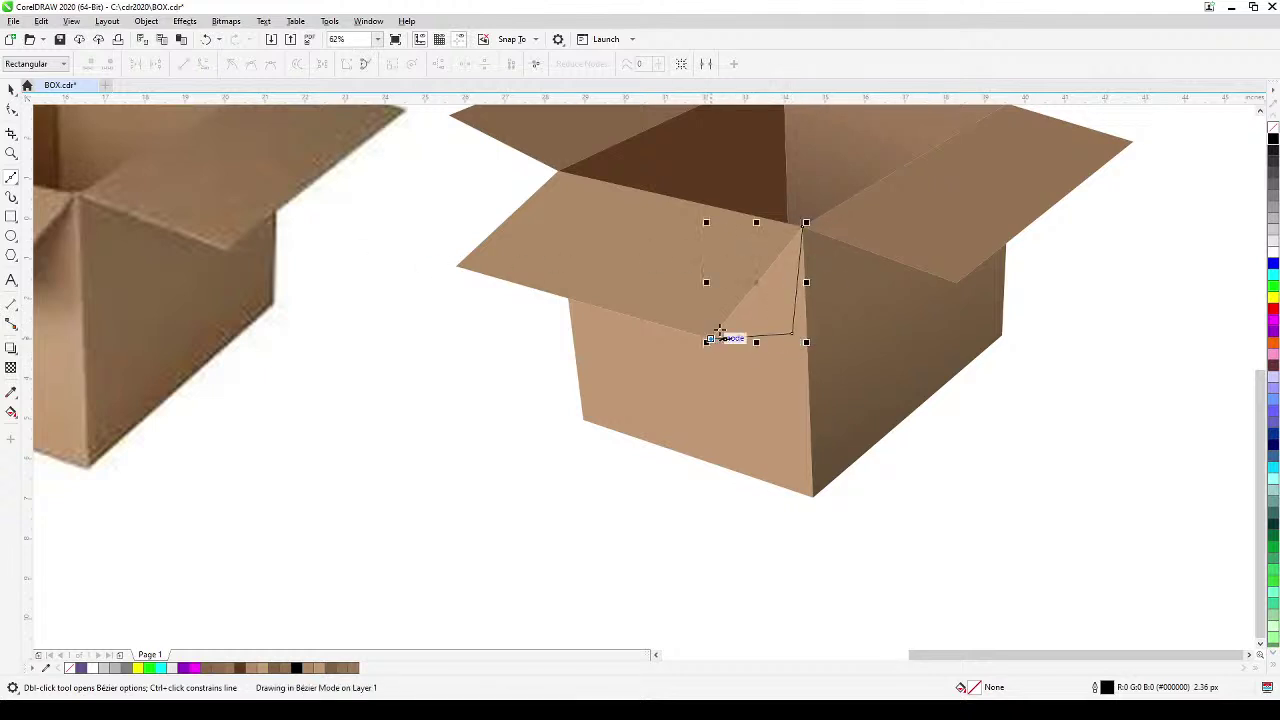
left_click(805, 228)
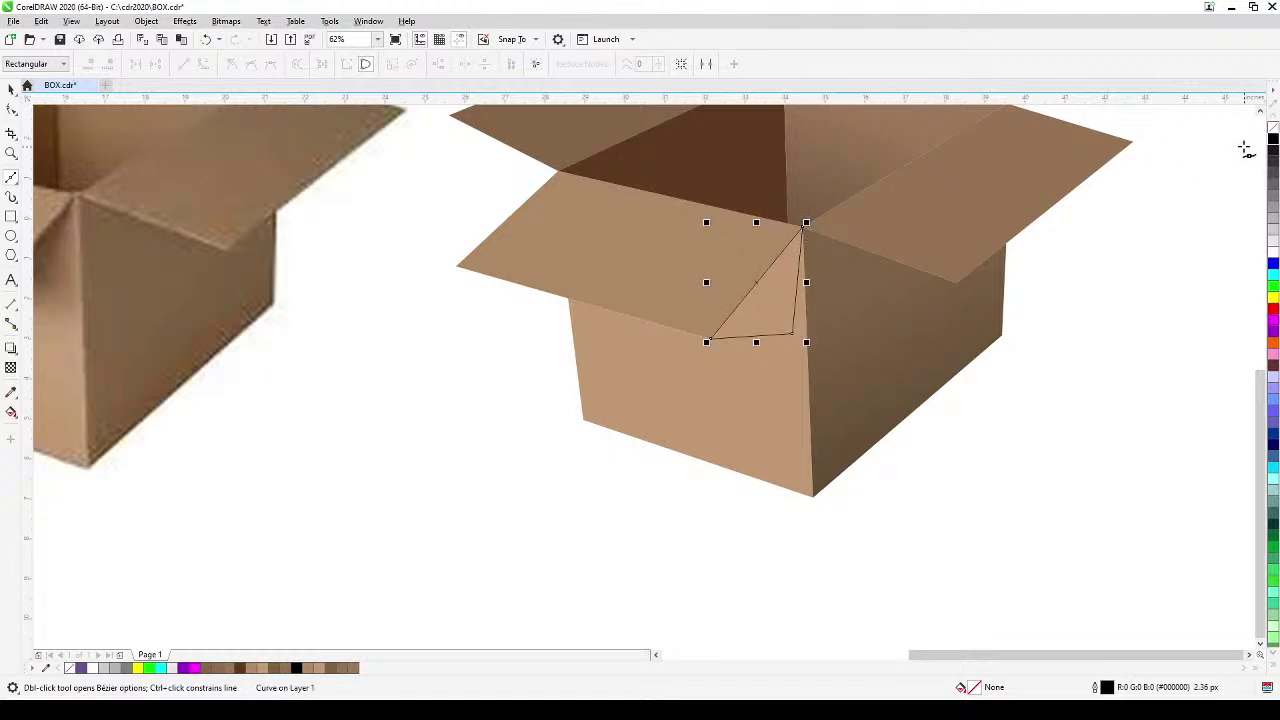
- Fill the triangle black and remove its outline
left_click(1273, 140)
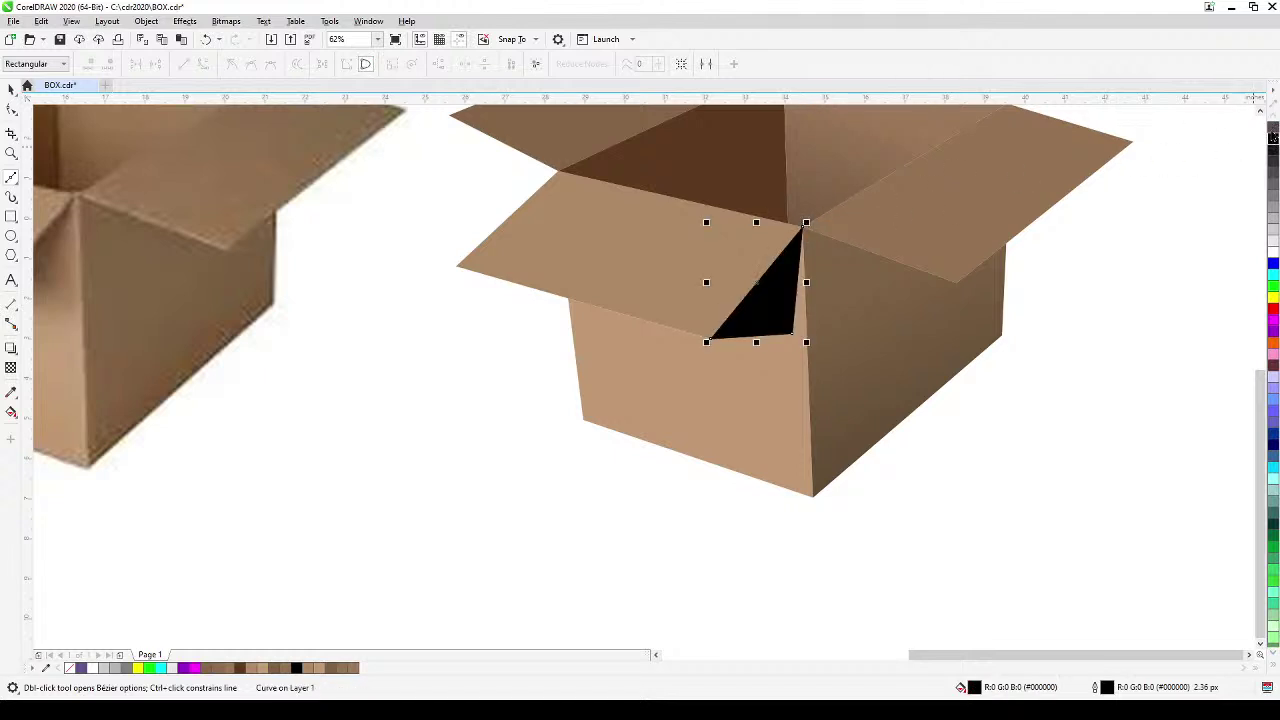
right_click(1273, 130)
scroll(1000, 430, "down", 4)
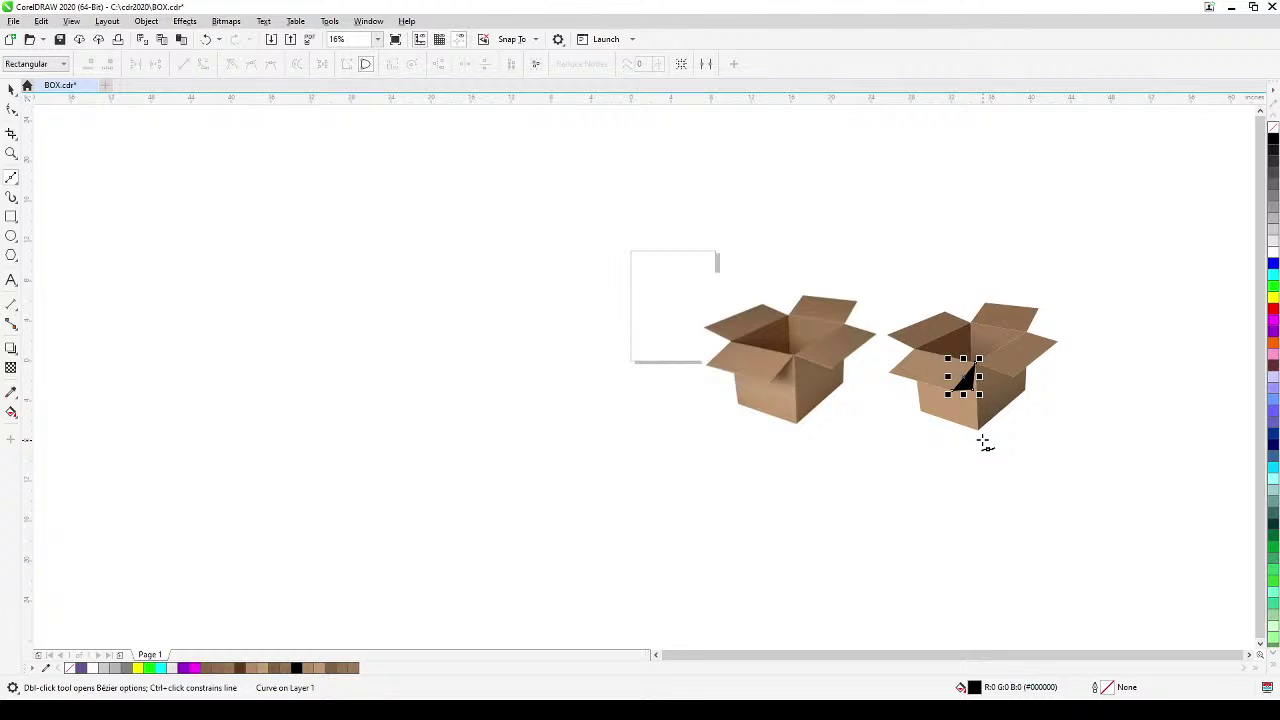
left_click_drag(980, 437, 610, 475)
scroll(576, 400, "up", 2)
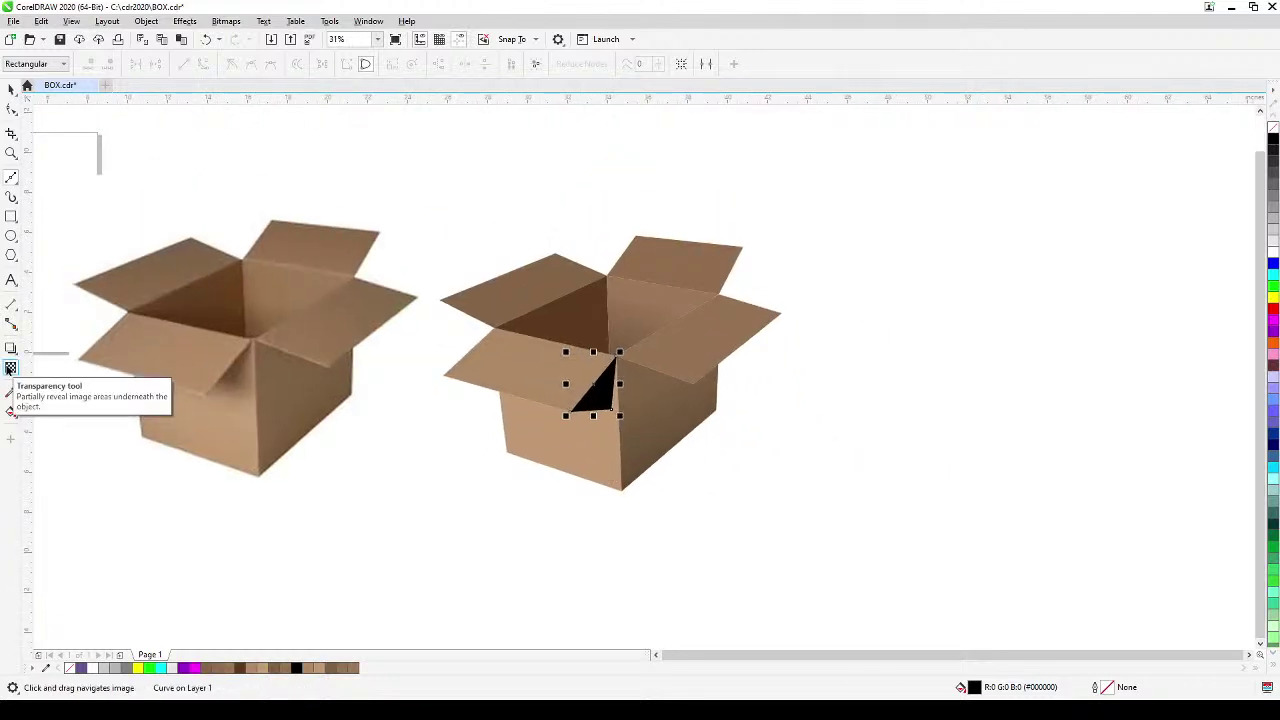
- Apply a fountain transparency to the front-fold triangle, starting opaque at the fold's top with a shortened gradient
left_click(10, 369)
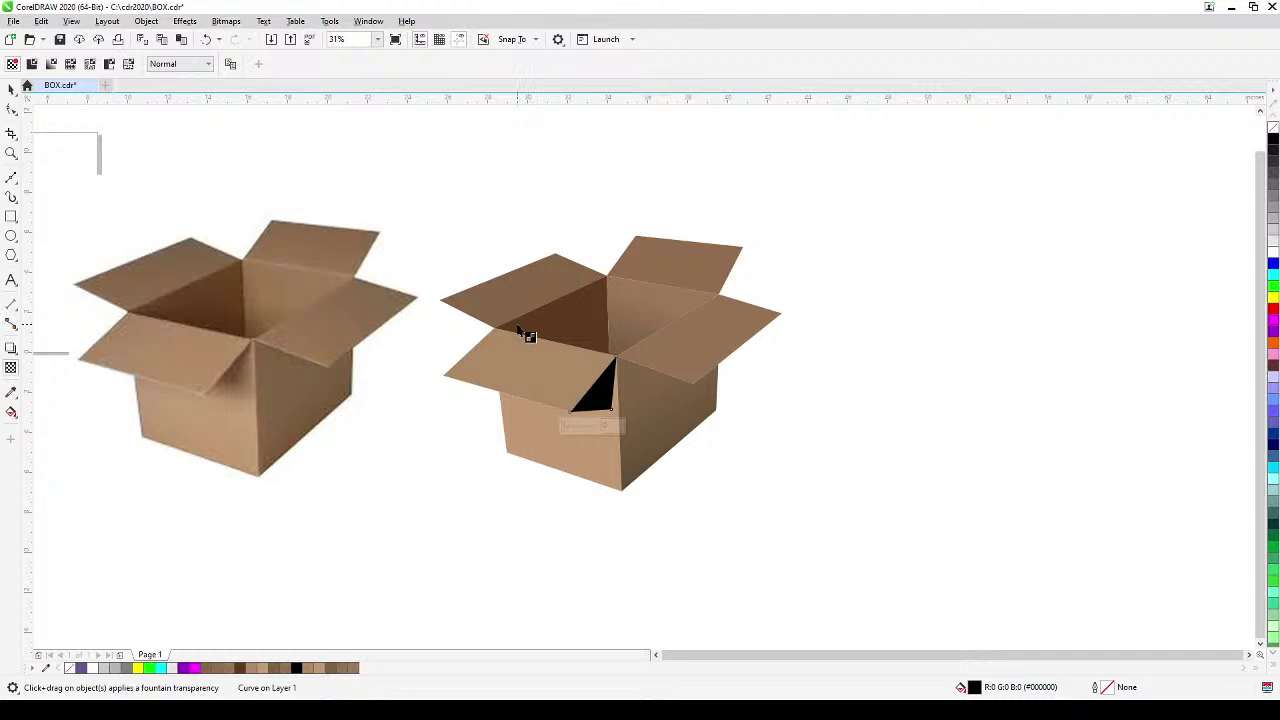
left_click_drag(518, 327, 652, 433)
scroll(611, 419, "up", 2)
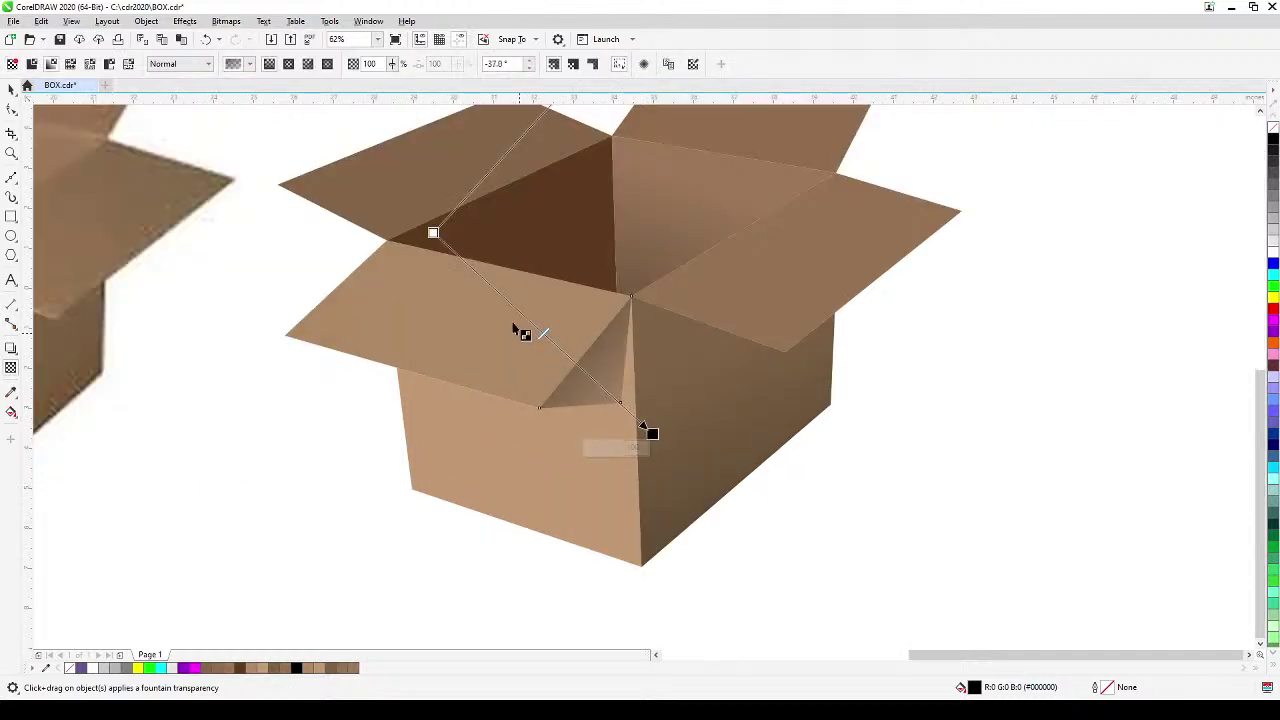
left_click_drag(433, 233, 465, 238)
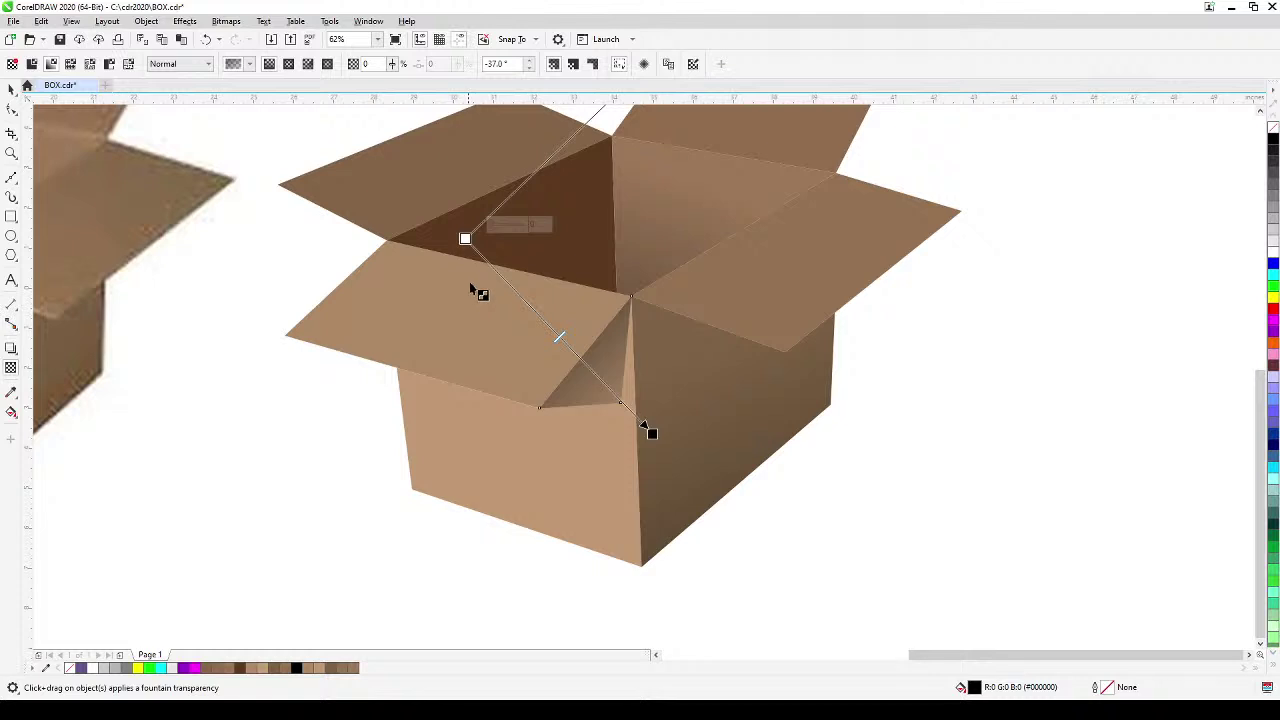
left_click_drag(480, 298, 697, 290)
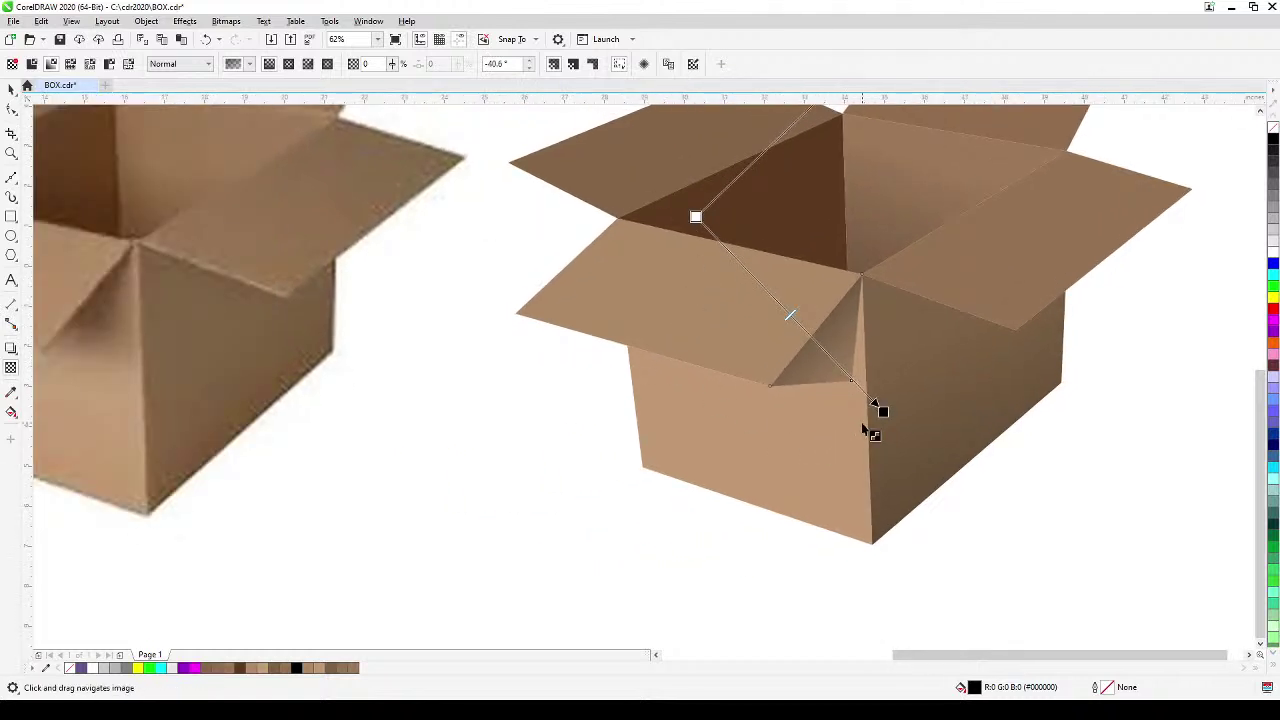
mouse_move(882, 410)
left_mouse_down()
mouse_move(857, 386)
mouse_move(864, 400)
left_mouse_up()
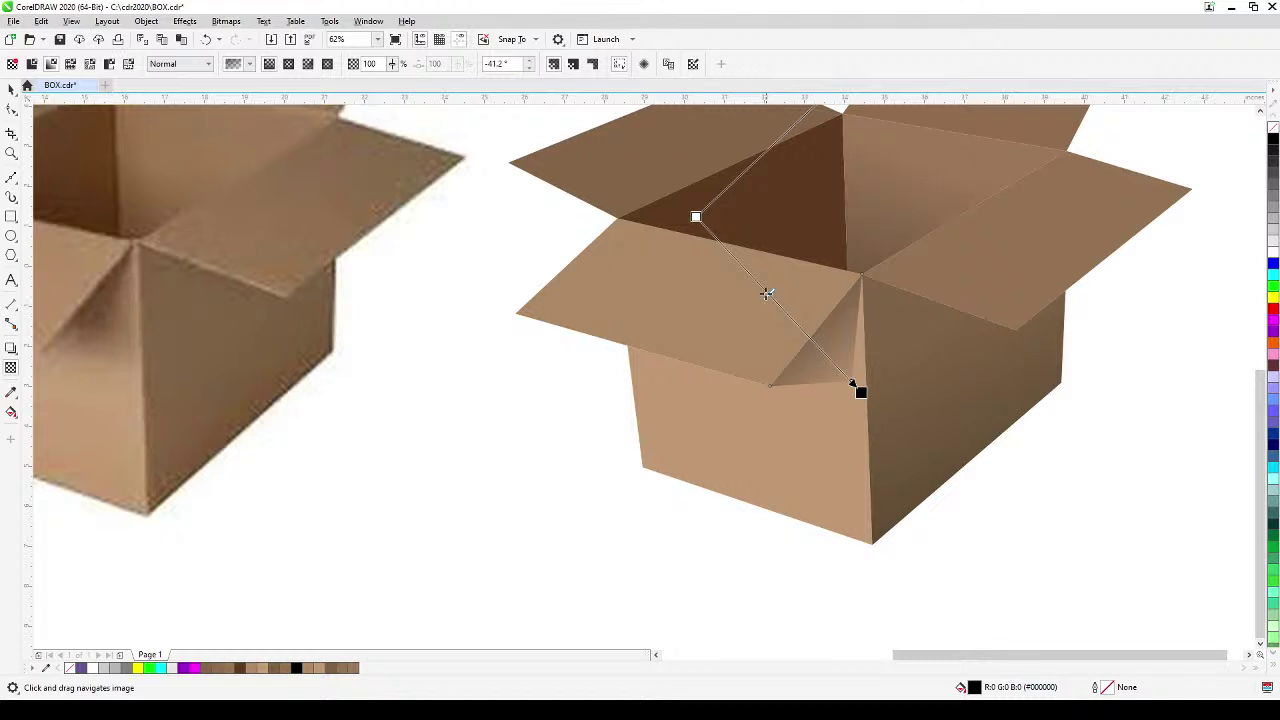
left_click_drag(858, 389, 846, 374)
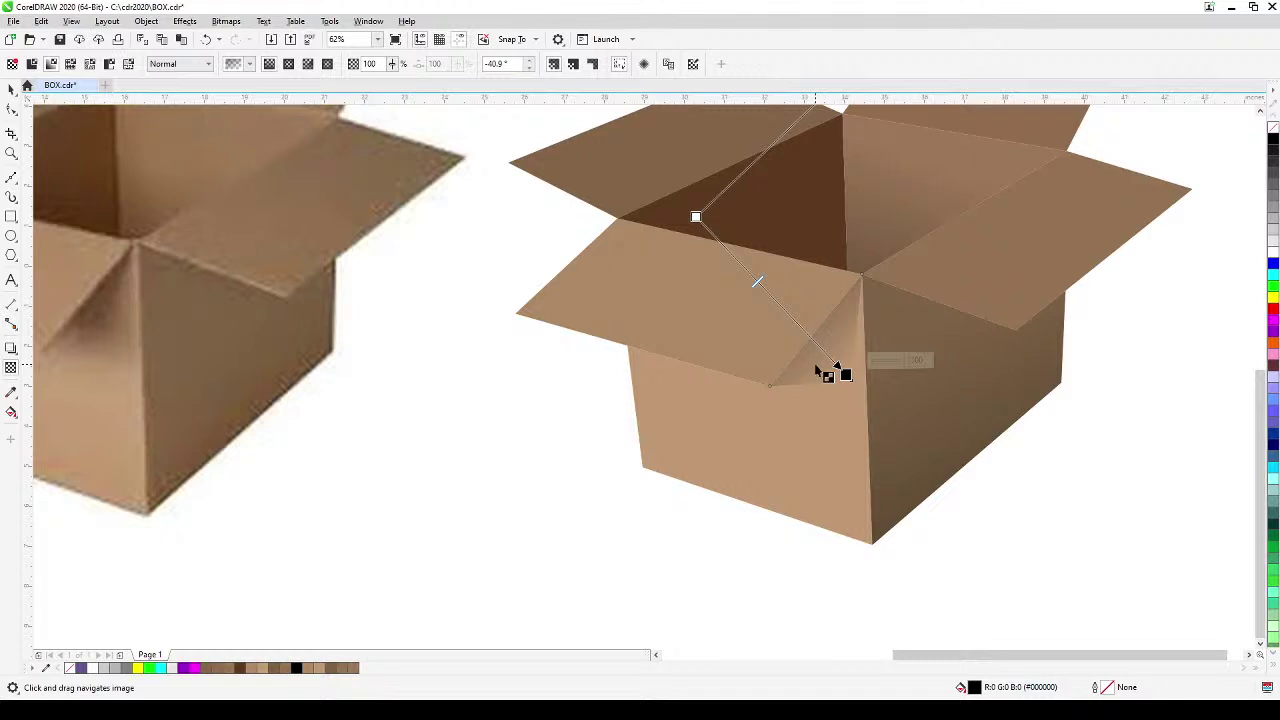
scroll(826, 373, "down", 2)
left_click(11, 88)
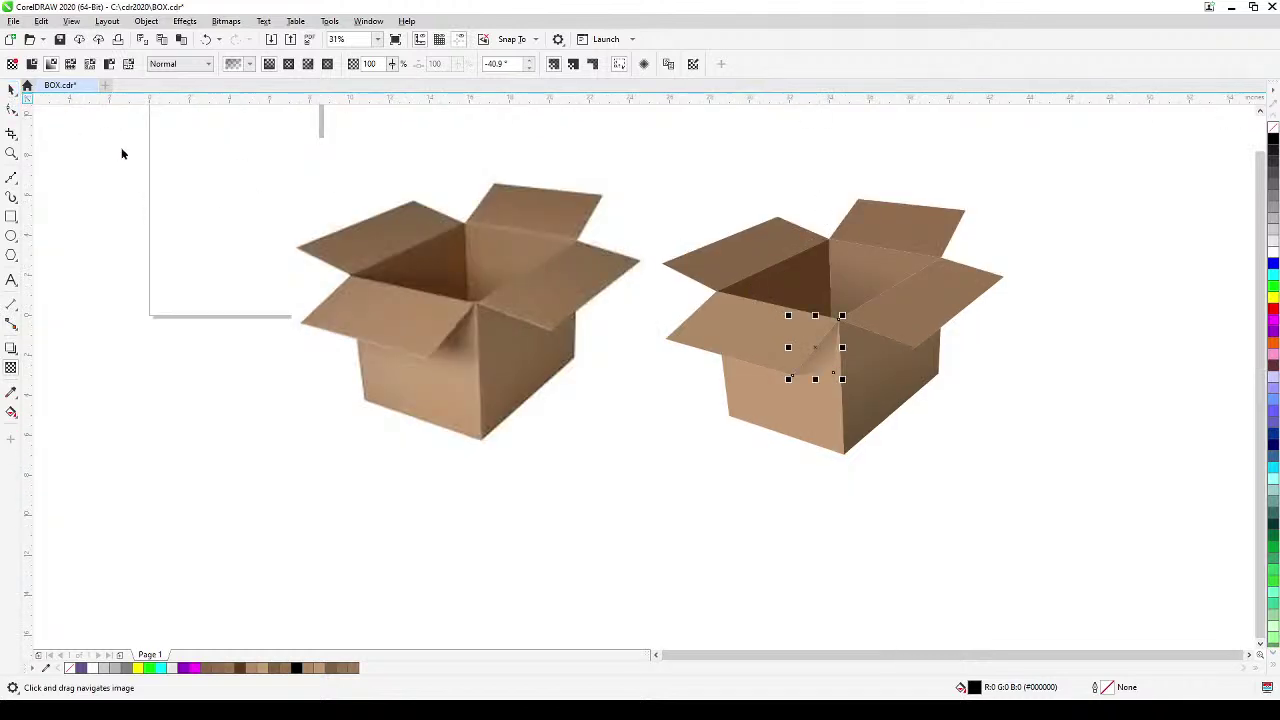
- Marquee-select the reference photo and traced box together and move them right
left_click(545, 452)
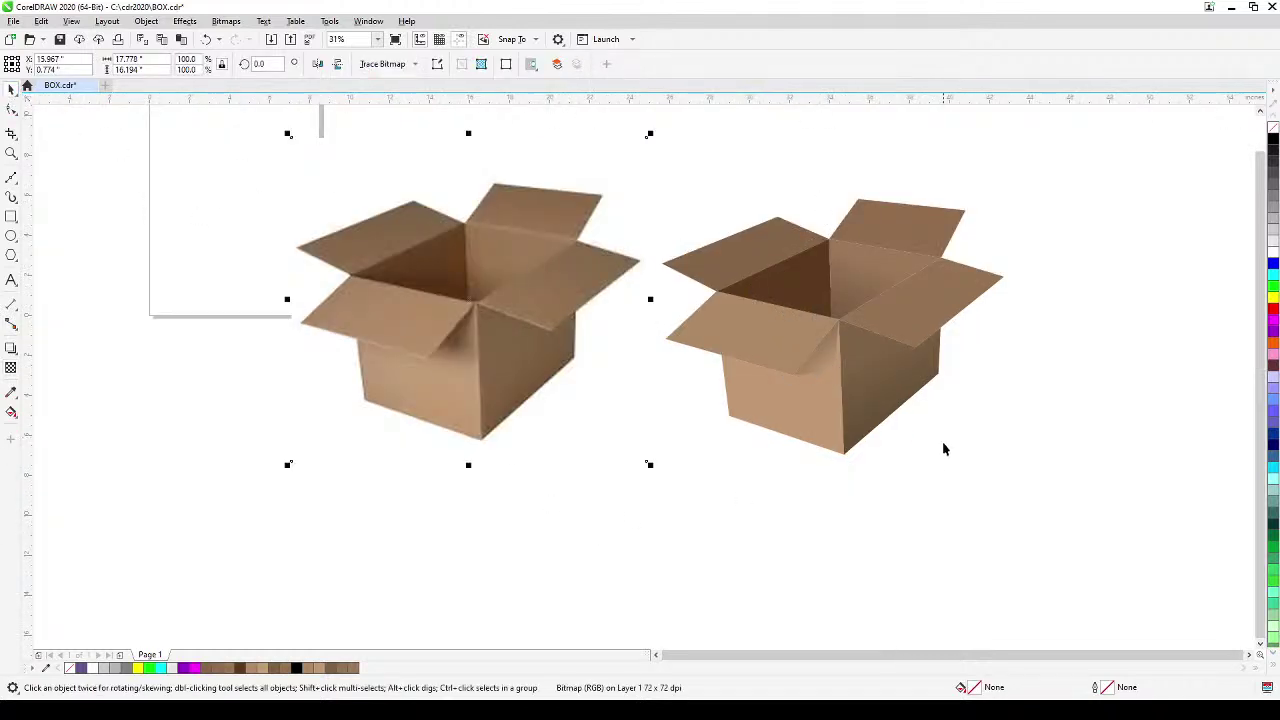
key("h")
left_click_drag(880, 491, 760, 537)
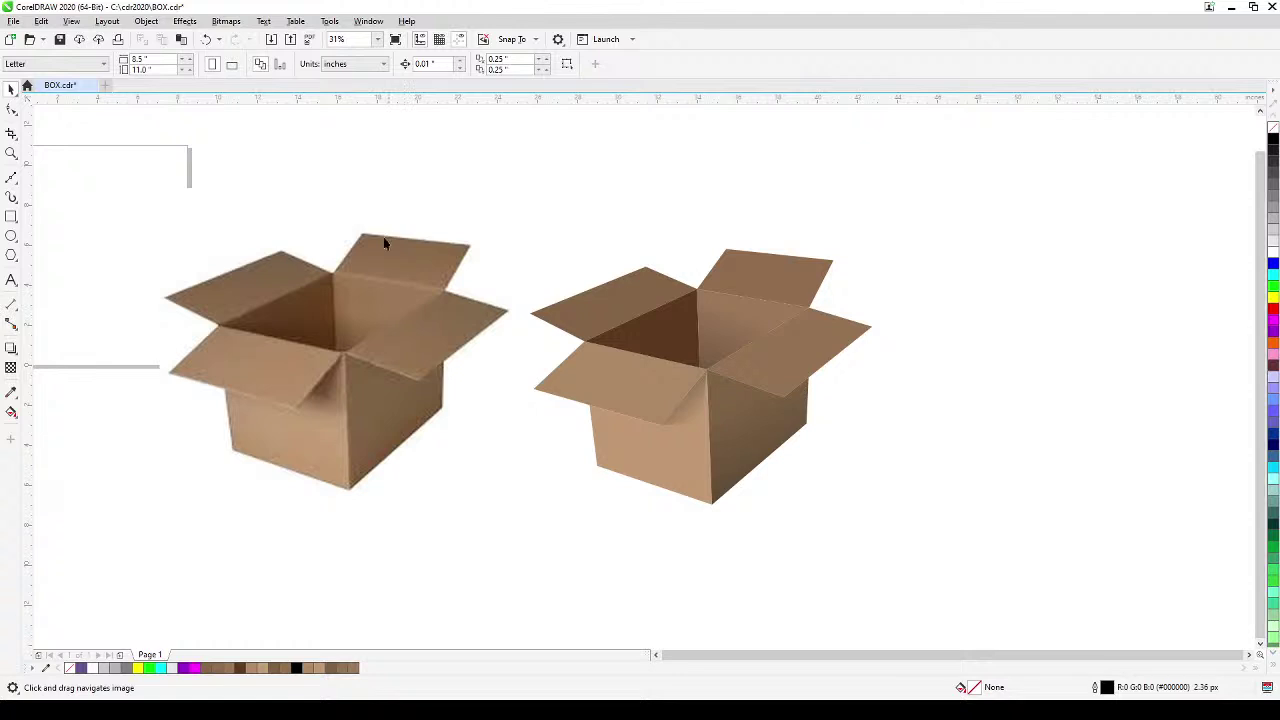
left_click_drag(95, 145, 927, 597)
left_click_drag(764, 493, 952, 491)
- Nudge the reference photo slightly left on its own
left_click(703, 517)
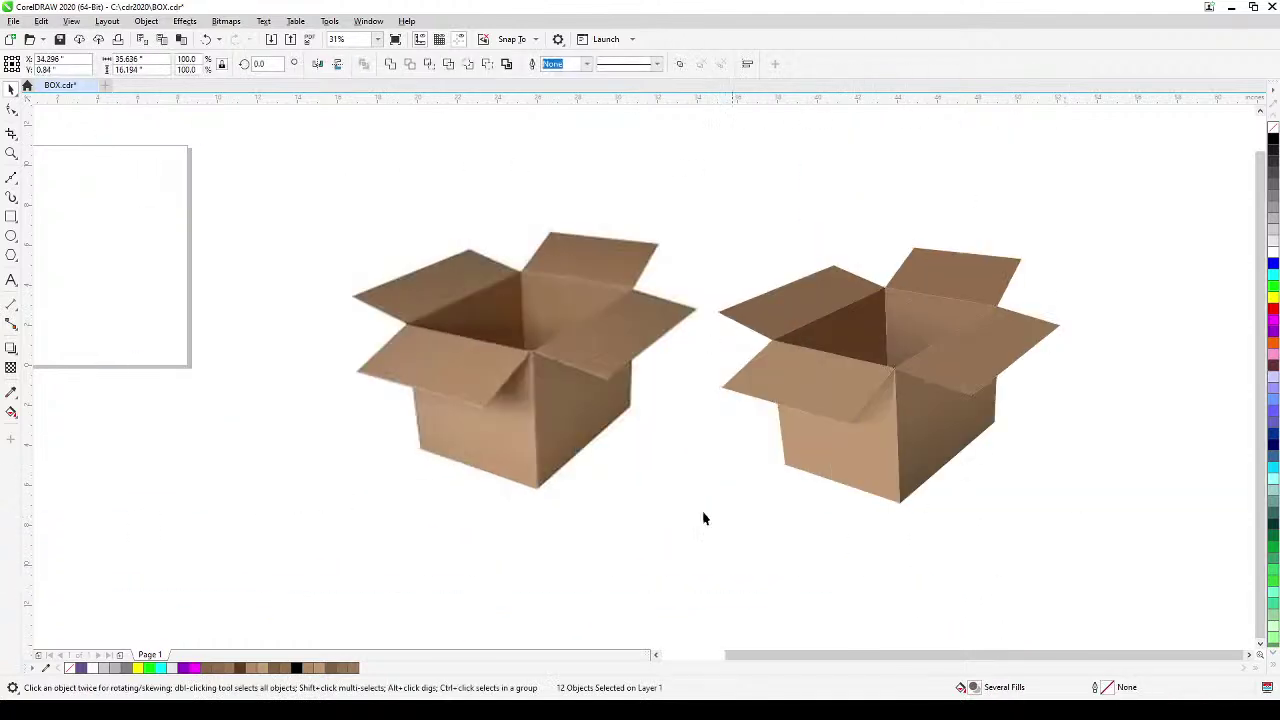
left_click(536, 432)
left_click_drag(524, 444, 505, 416)
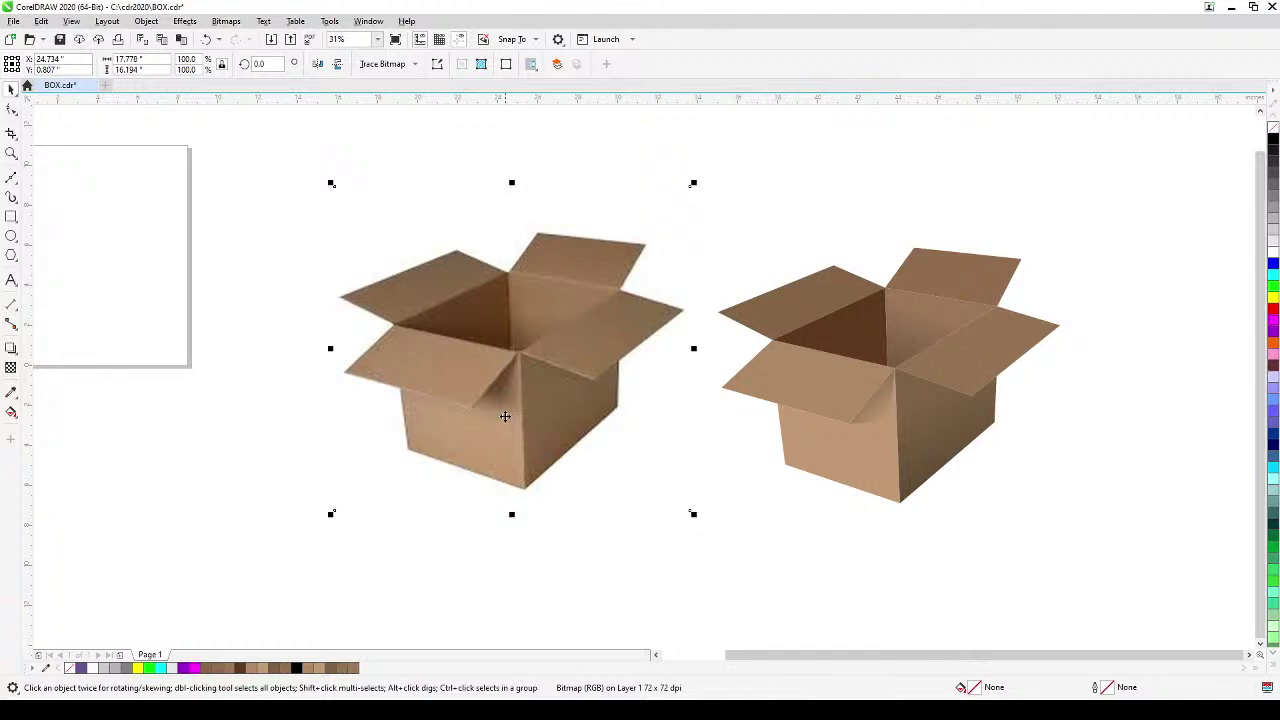
scroll(505, 416, "up", 3)
scroll(500, 420, "down", 5)
scroll(728, 393, "up", 4)
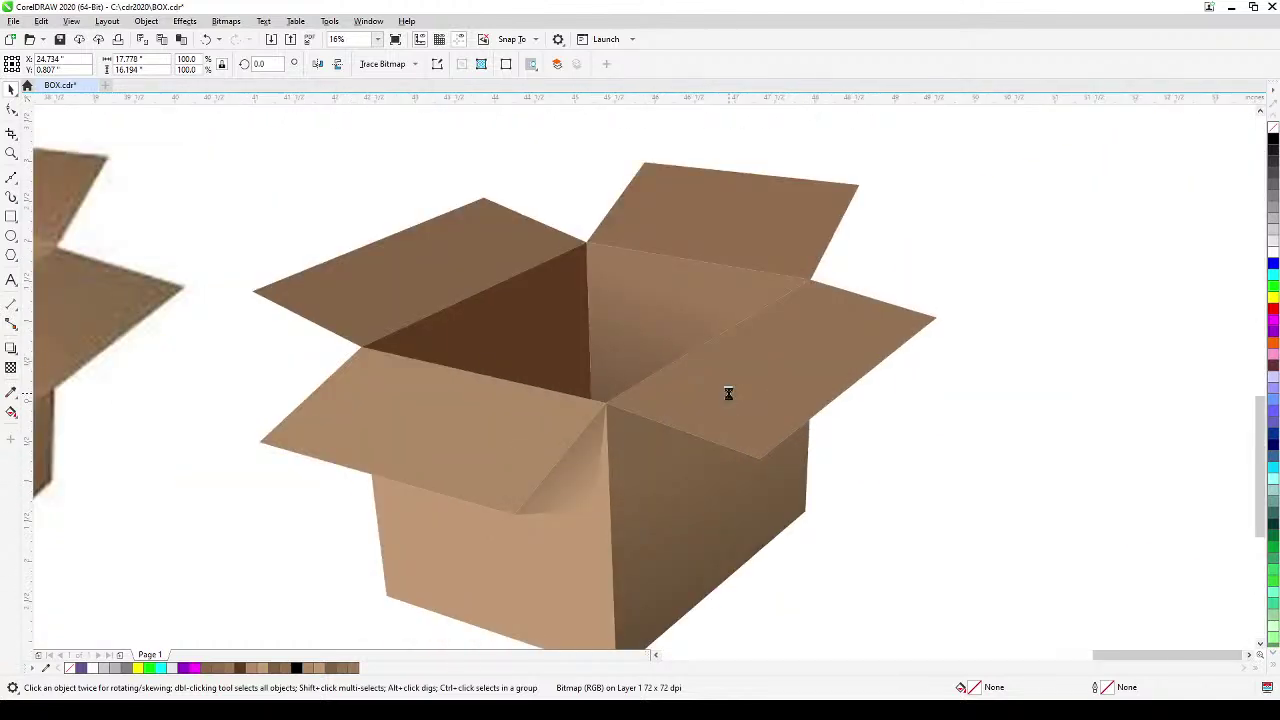
scroll(728, 393, "up", 2)
scroll(728, 403, "down", 2)
scroll(709, 457, "down", 2)
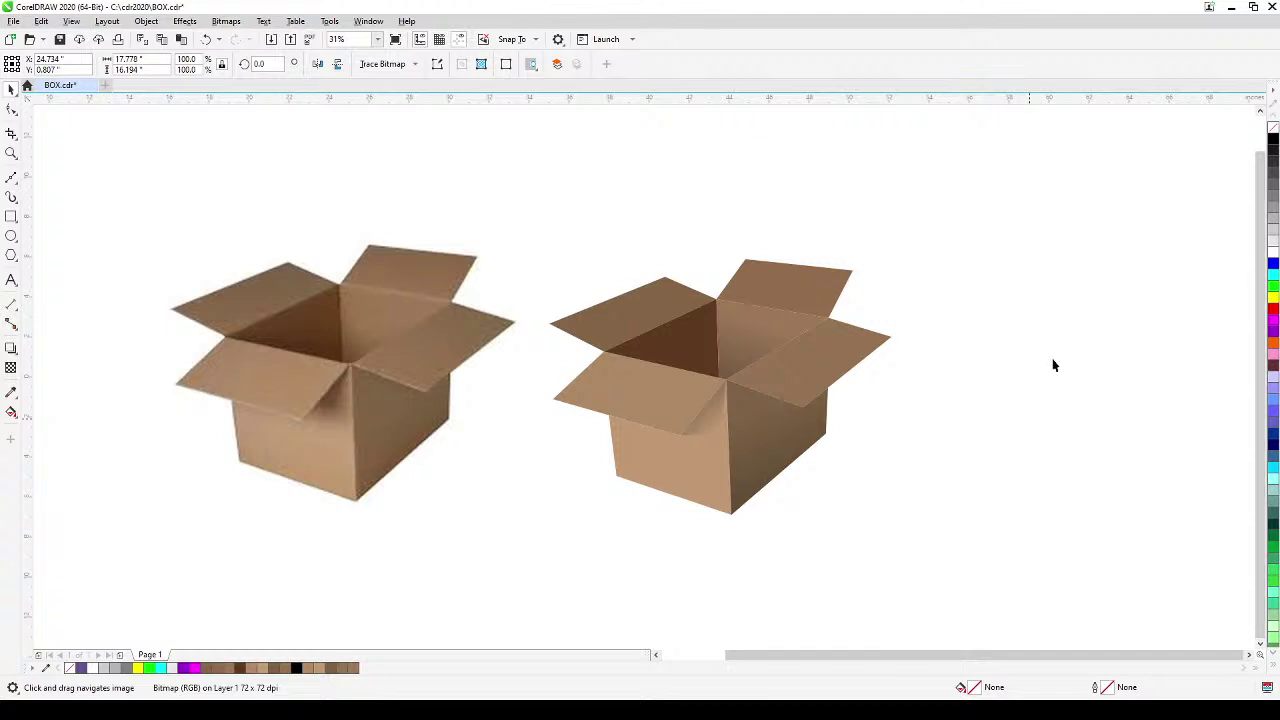
left_click(1041, 226)
left_click(71, 21)
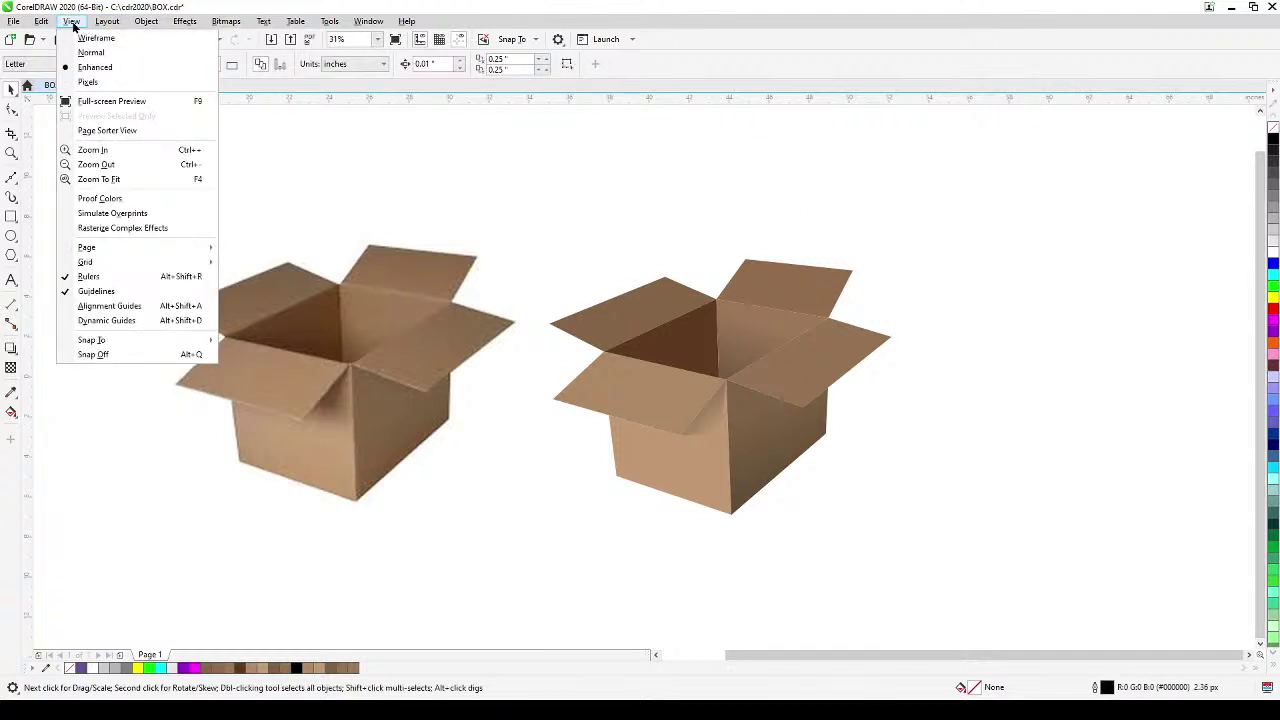
left_click(100, 39)
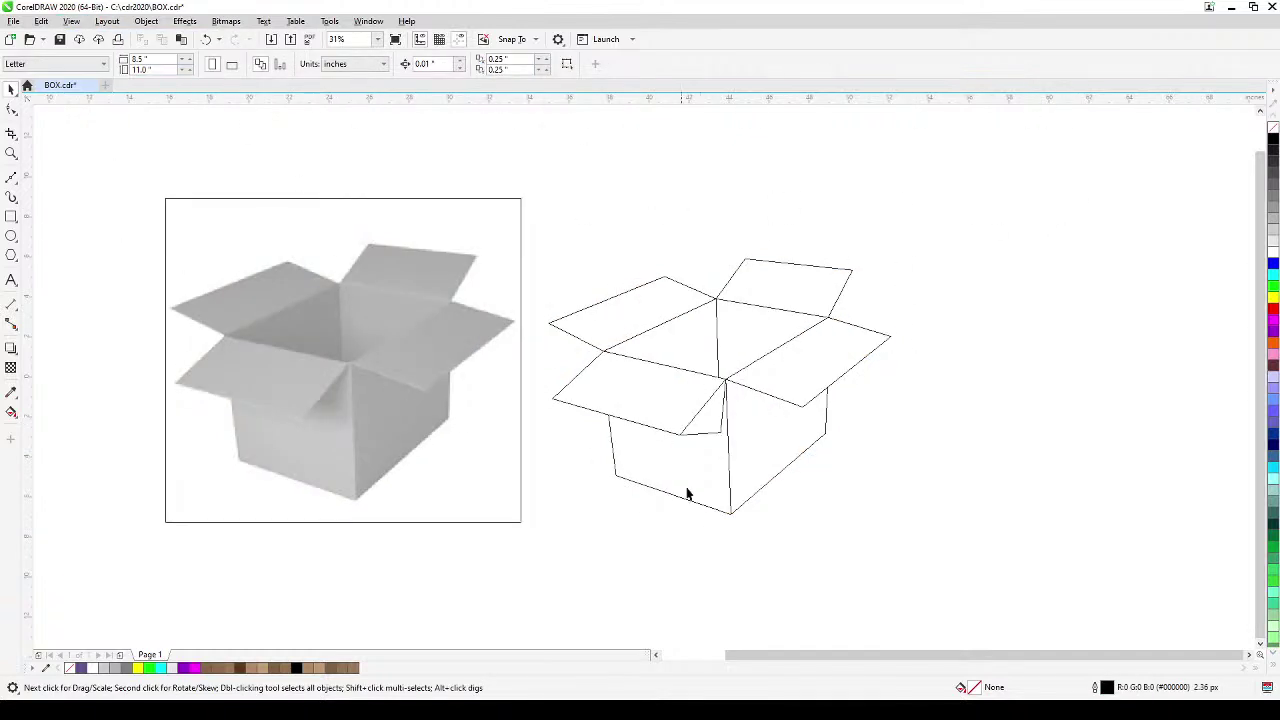
left_click(71, 21)
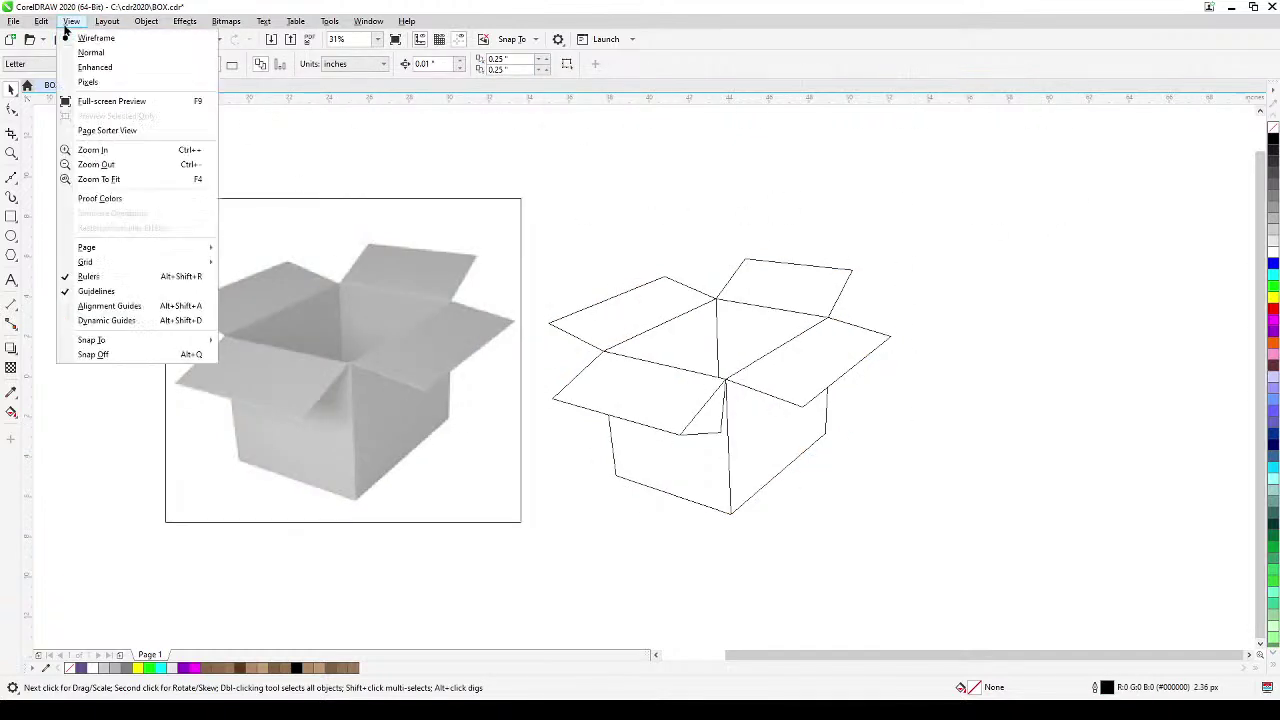
left_click(95, 67)
key("h")
left_click_drag(547, 440, 614, 451)
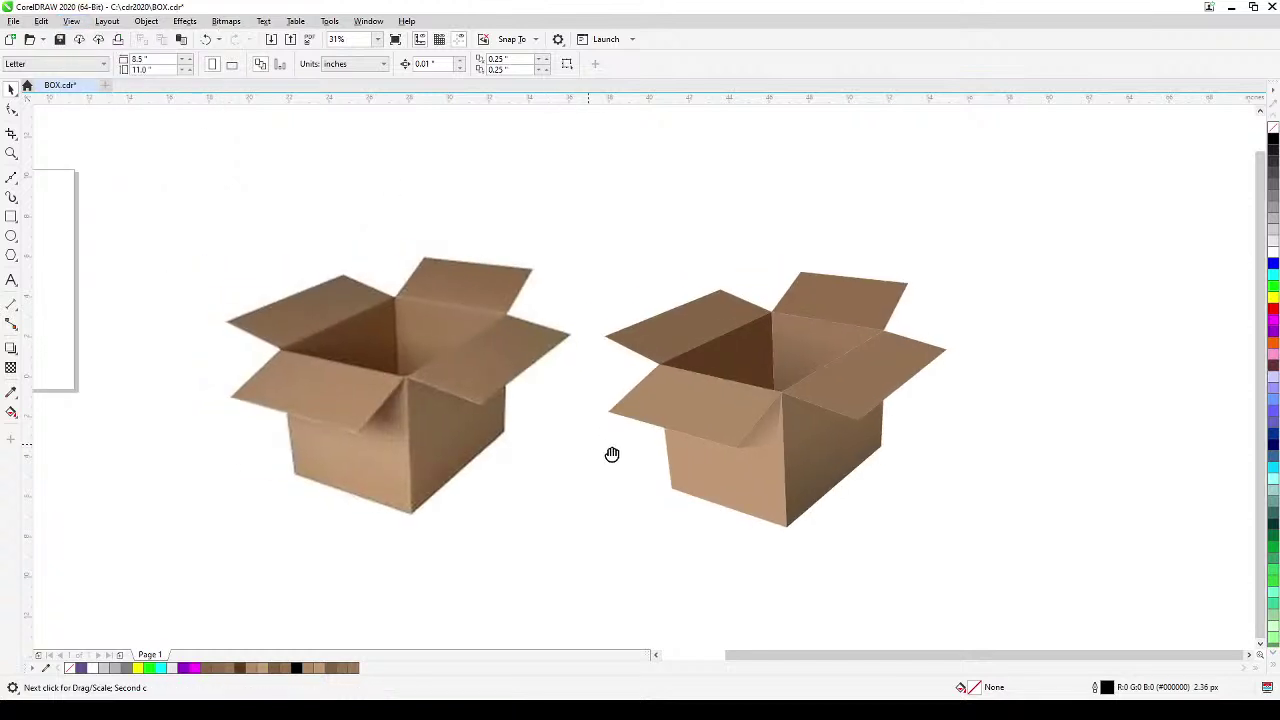
left_click(71, 21)
mouse_move(110, 341)
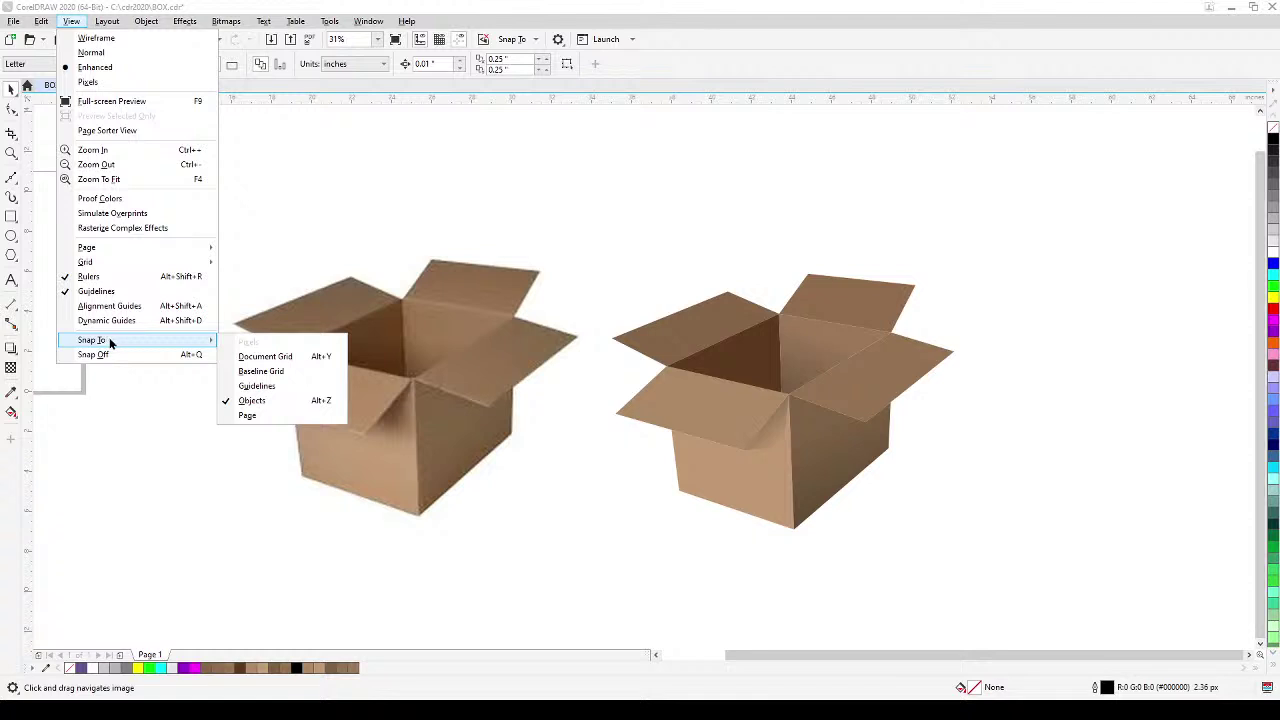
left_click(955, 617)
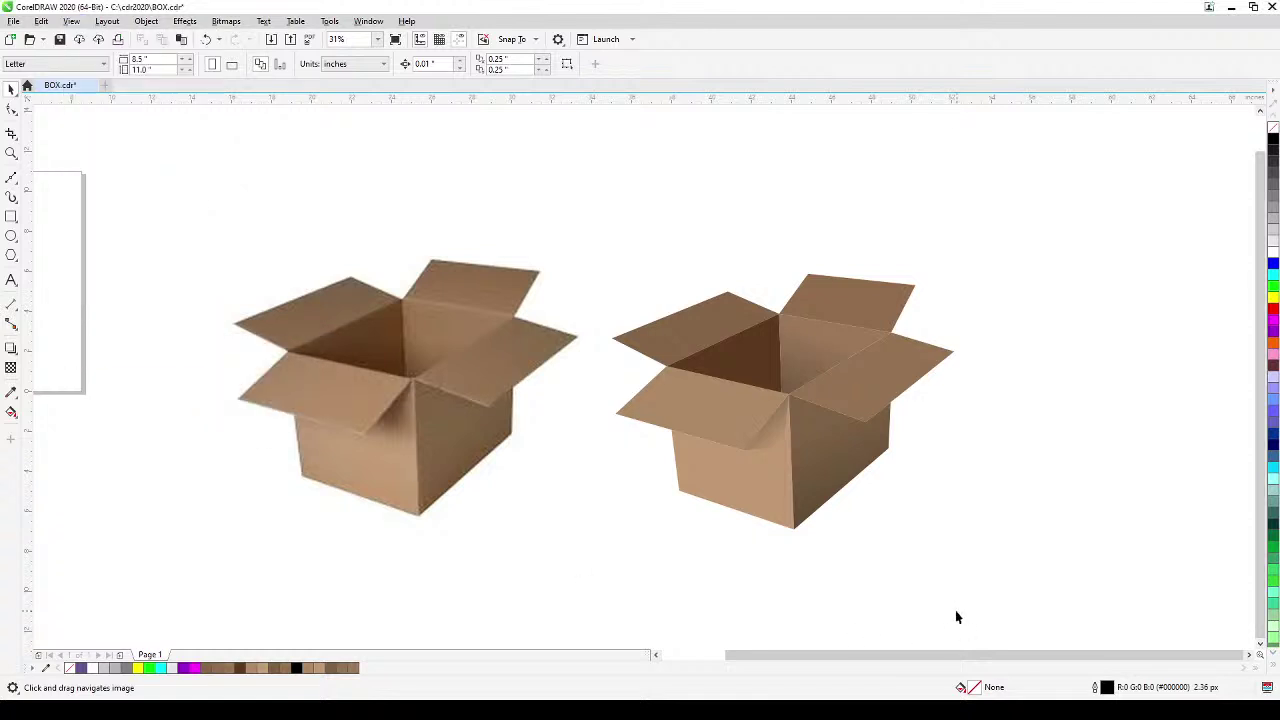
scroll(833, 566, "up", 1)
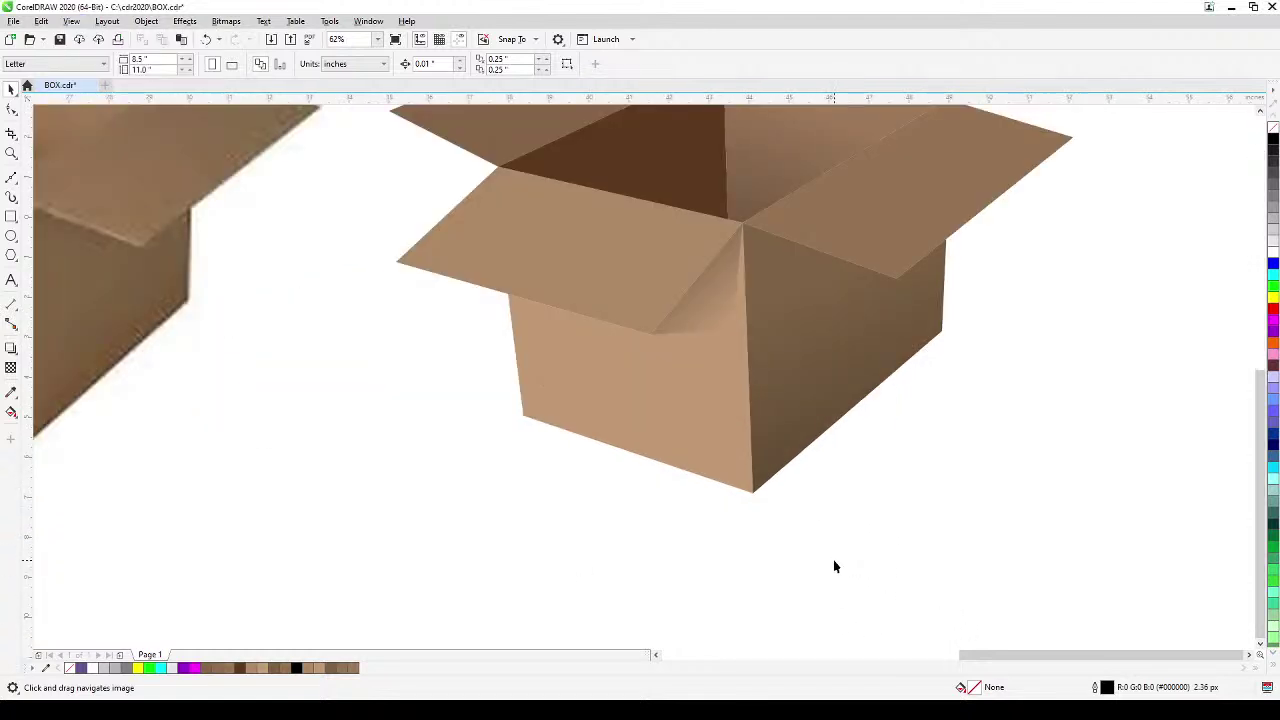
scroll(869, 613, "down", 1)
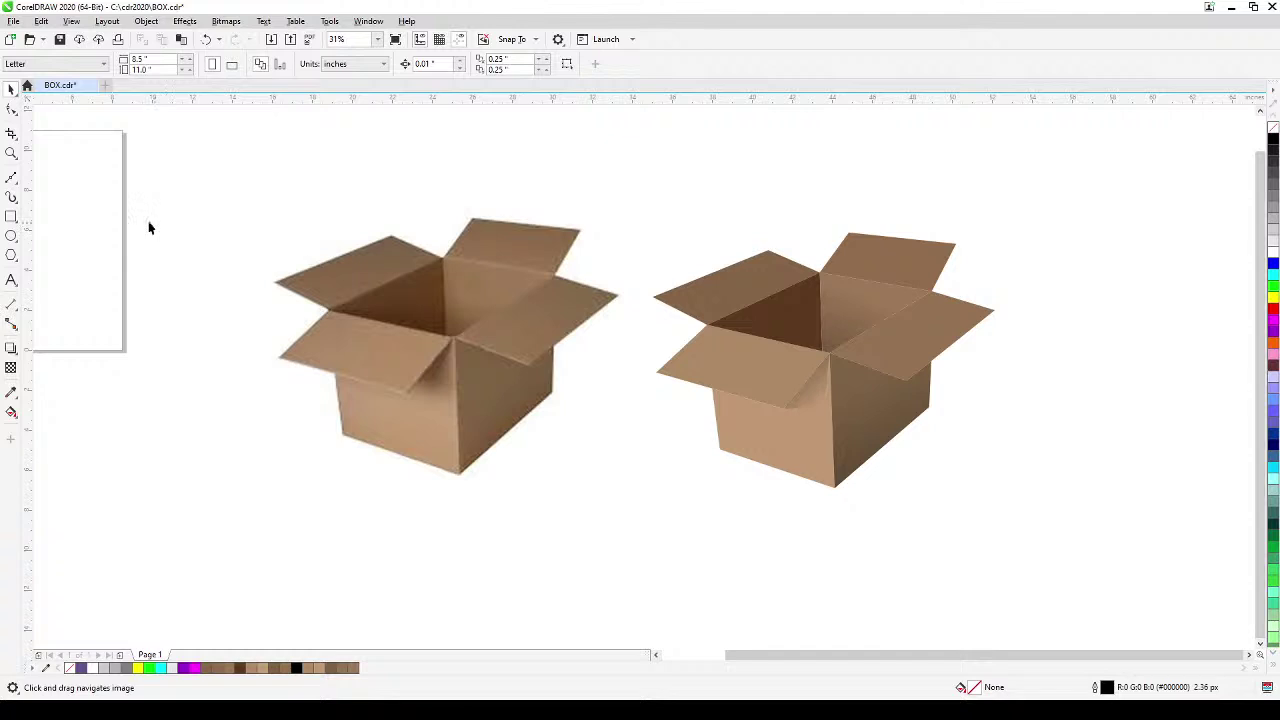
left_click(11, 153)
left_click_drag(211, 163, 1086, 580)
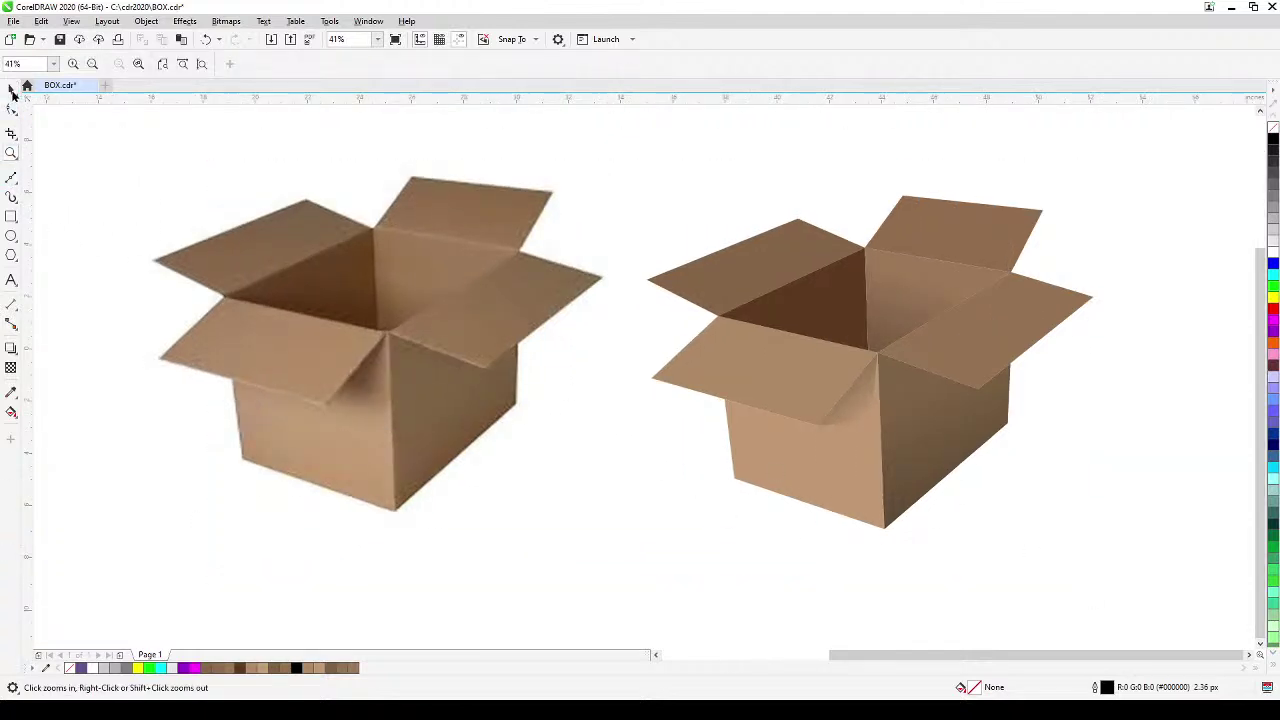
left_click(12, 90)
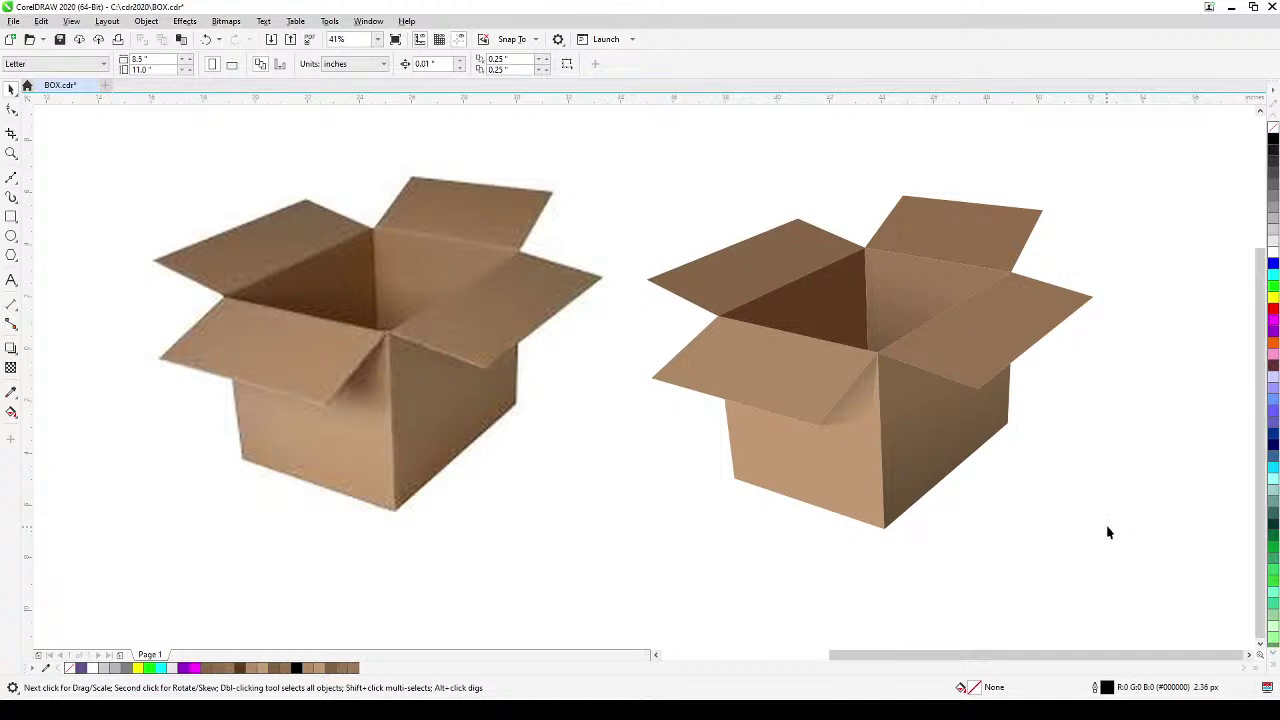
key("h")
left_click_drag(1110, 532, 1046, 529)
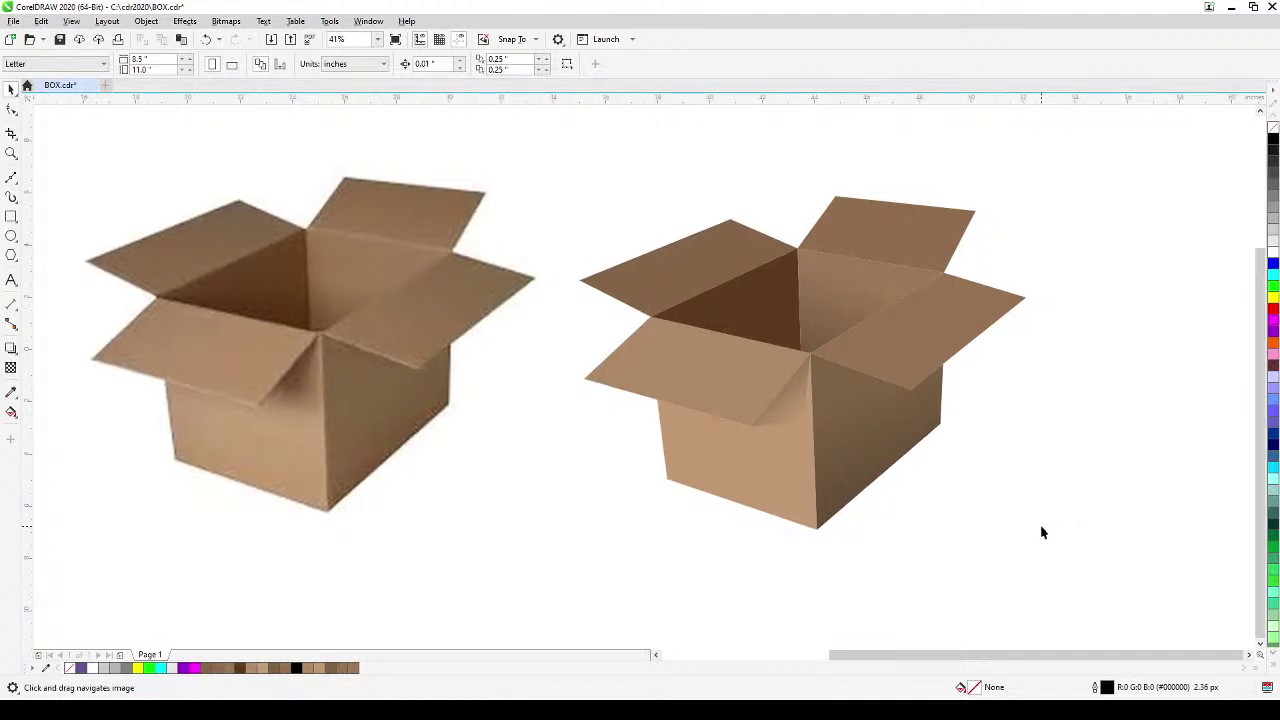